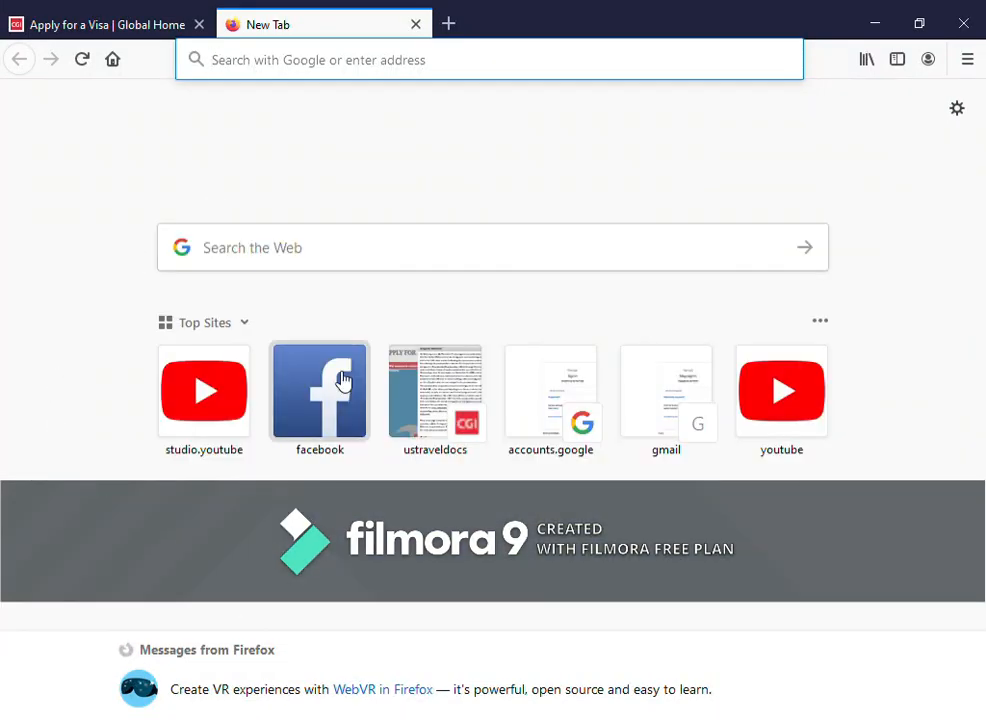
# - Switch to the already open 'Apply for a Visa | Global Home' tab
pyautogui.click(97, 22)
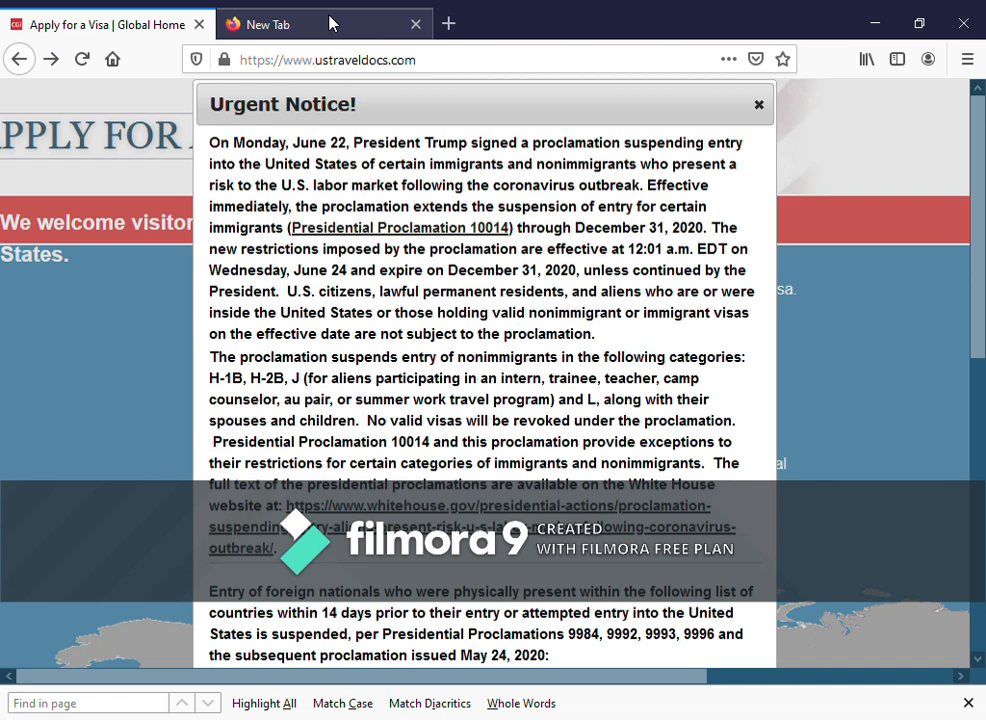
pyautogui.click(333, 23)
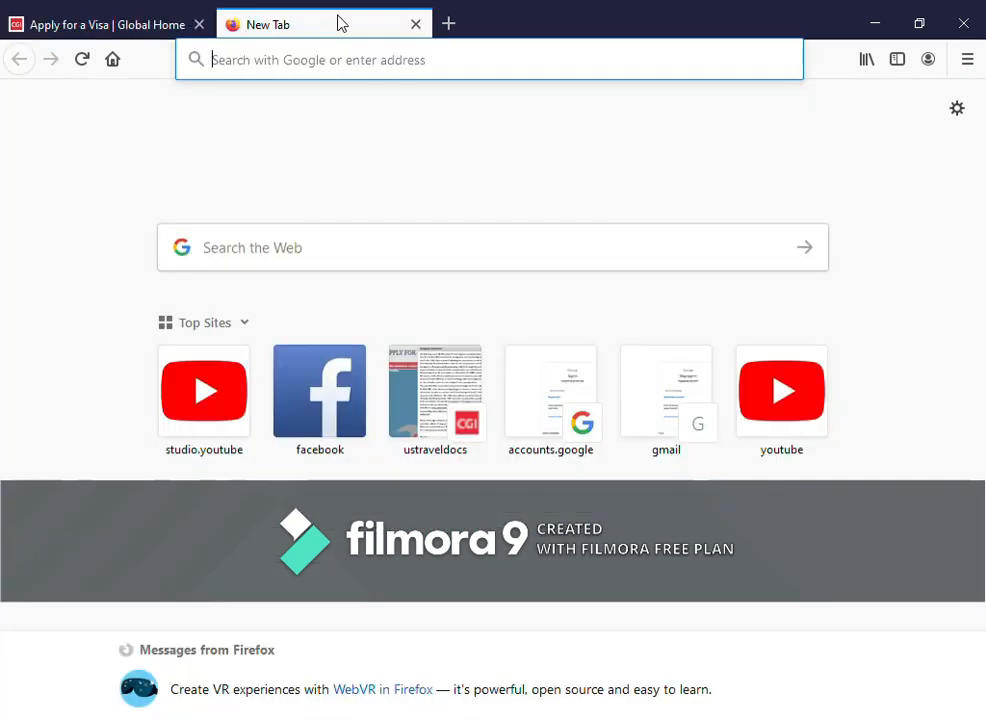
pyautogui.click(117, 26)
pyautogui.click(321, 24)
pyautogui.write('WWW.')
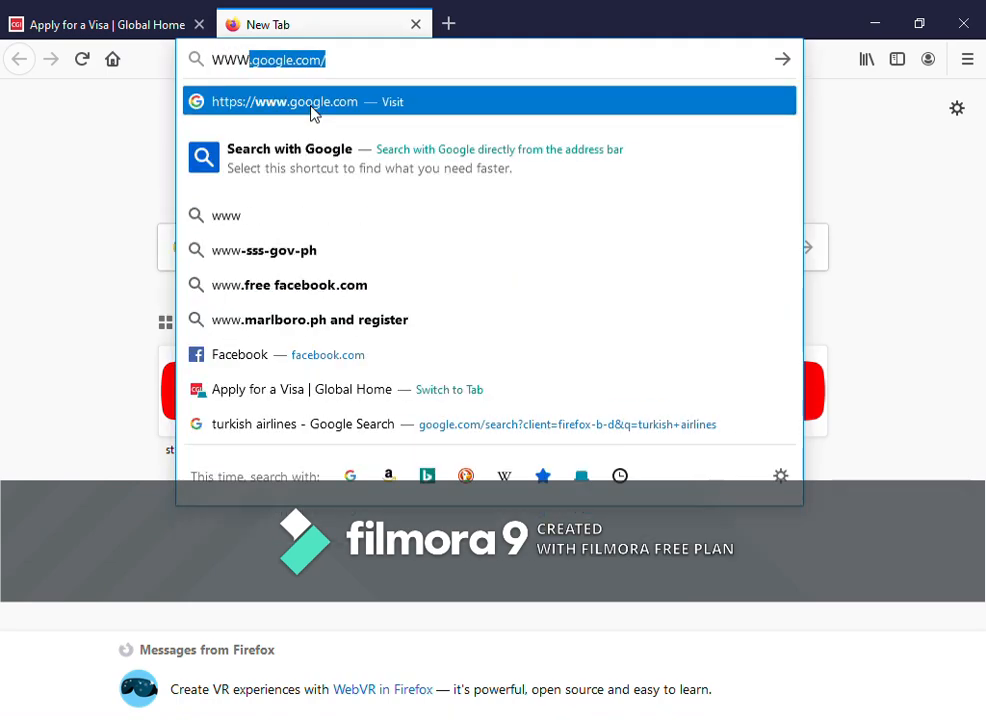
pyautogui.write('ustraveldocs')
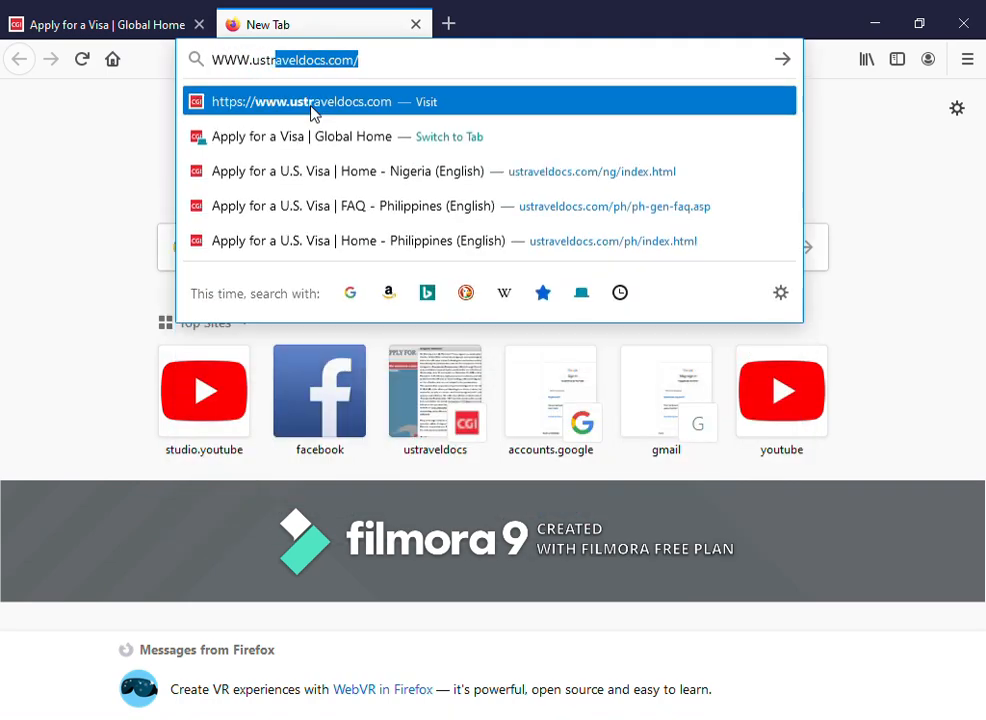
pyautogui.click(321, 102)
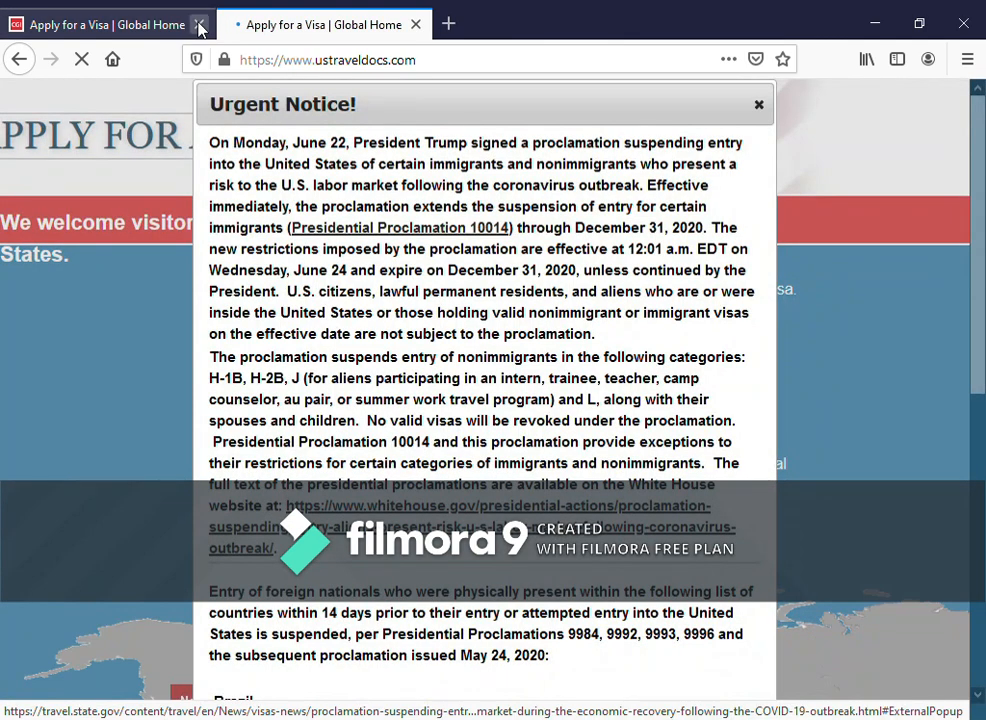
# - Close the older visa-site tab and dismiss the Urgent Notice
pyautogui.click(199, 24)
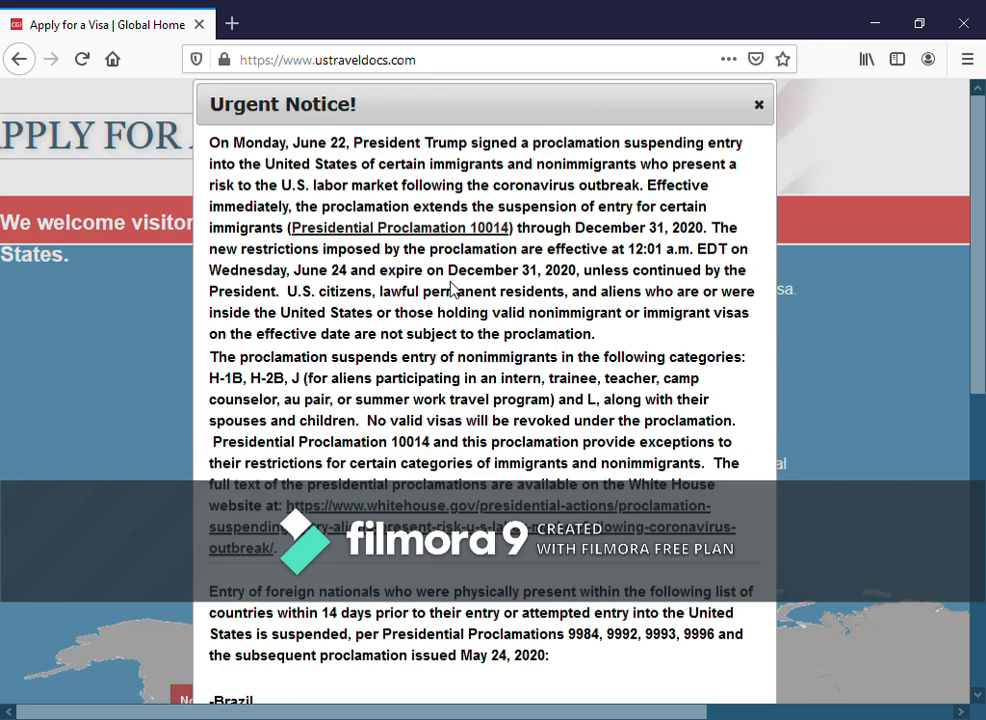
pyautogui.scroll(-3, 552, 290)
pyautogui.scroll(-3, 552, 295)
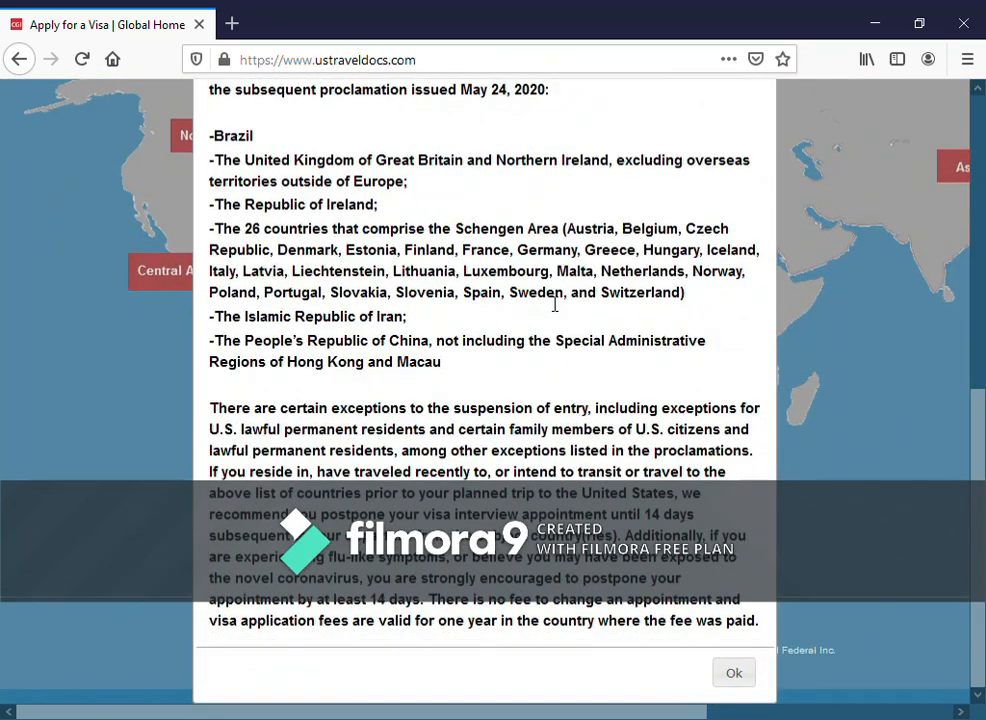
pyautogui.scroll(6, 550, 300)
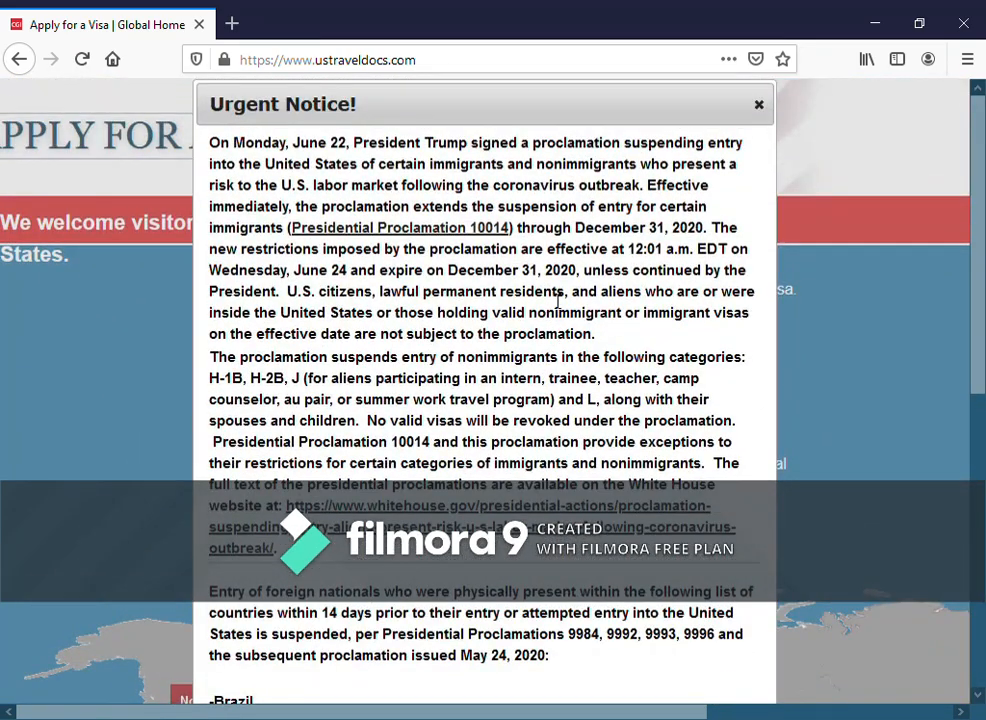
pyautogui.scroll(-6, 561, 306)
pyautogui.scroll(6, 566, 312)
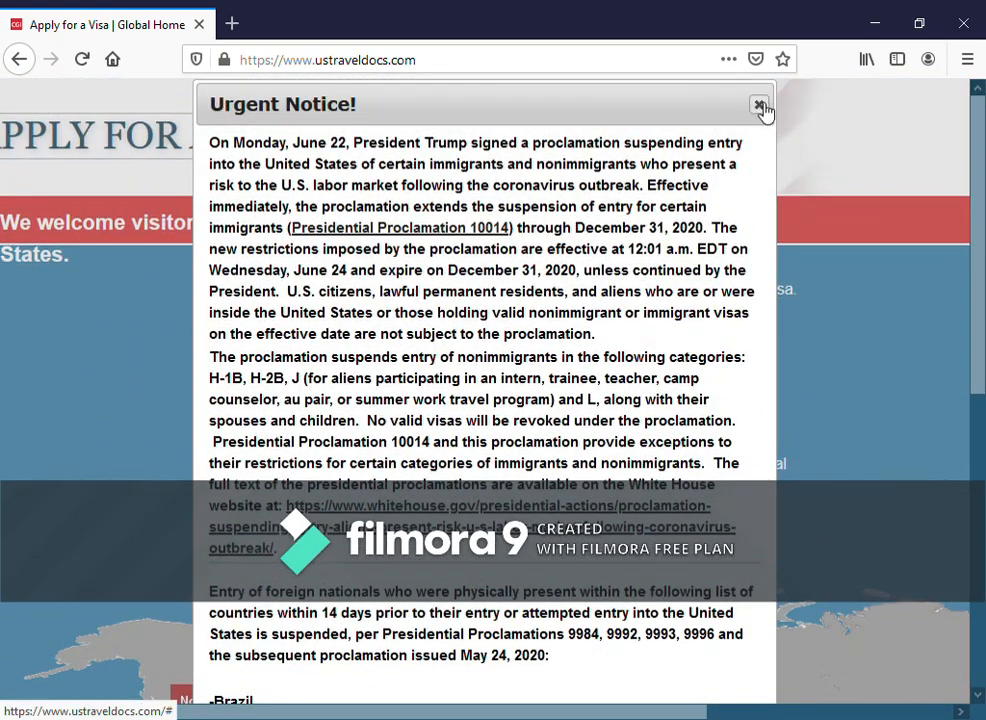
pyautogui.click(760, 105)
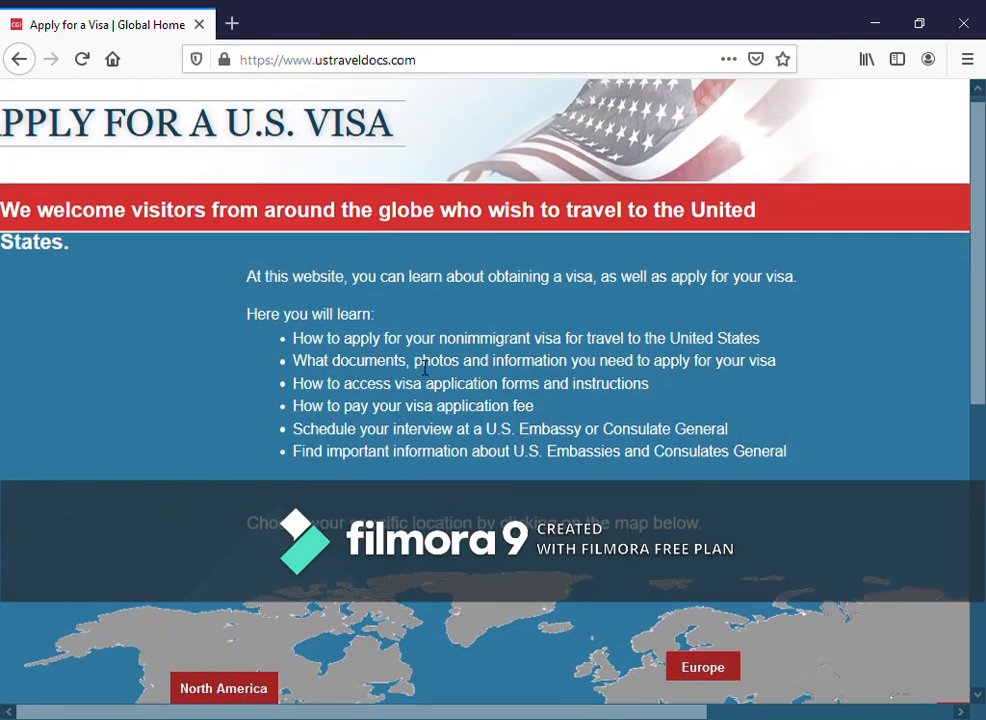
# - Scroll to the world region map and open the Africa country list
pyautogui.scroll(-5, 427, 370)
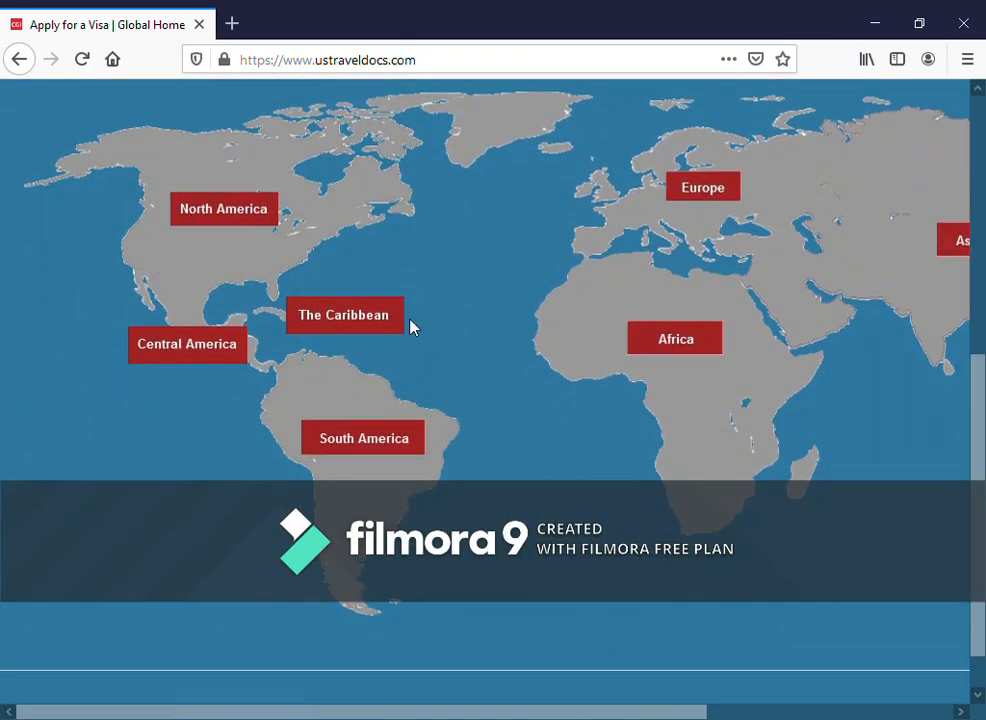
pyautogui.scroll(2, 640, 345)
pyautogui.scroll(-1, 427, 370)
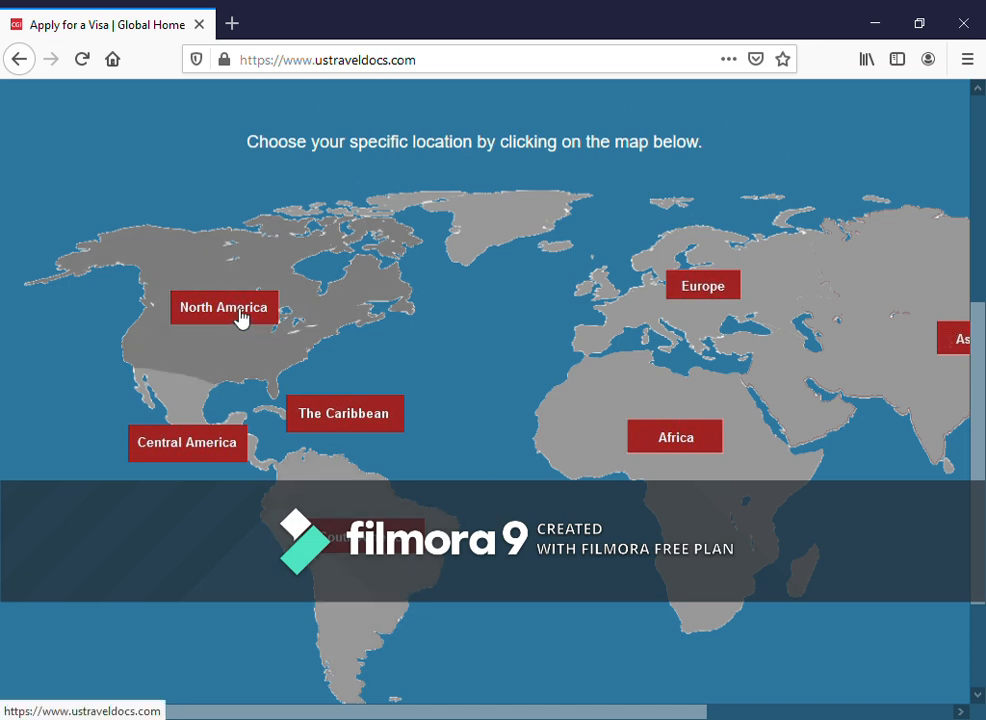
pyautogui.scroll(-1, 181, 417)
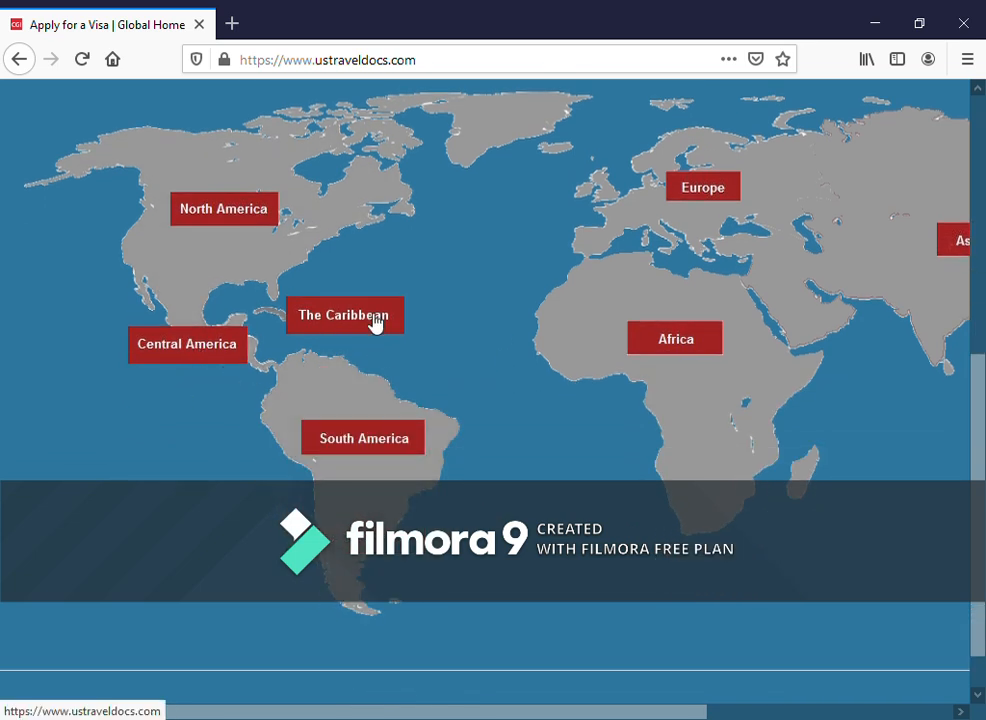
pyautogui.scroll(1, 667, 431)
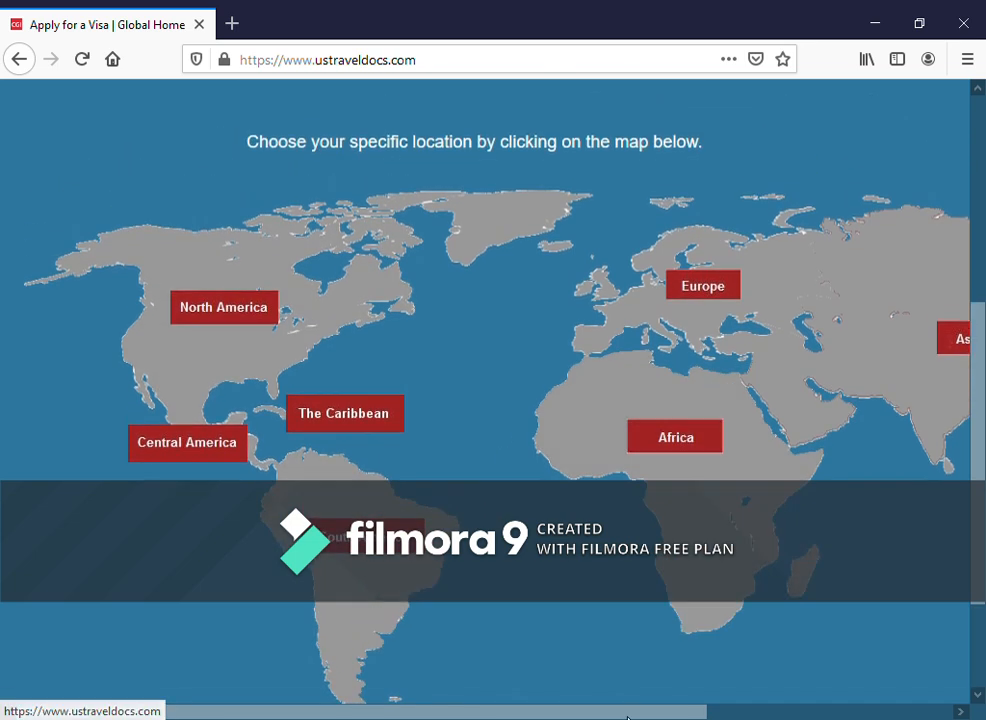
pyautogui.moveTo(670, 712); pyautogui.dragTo(826, 712)
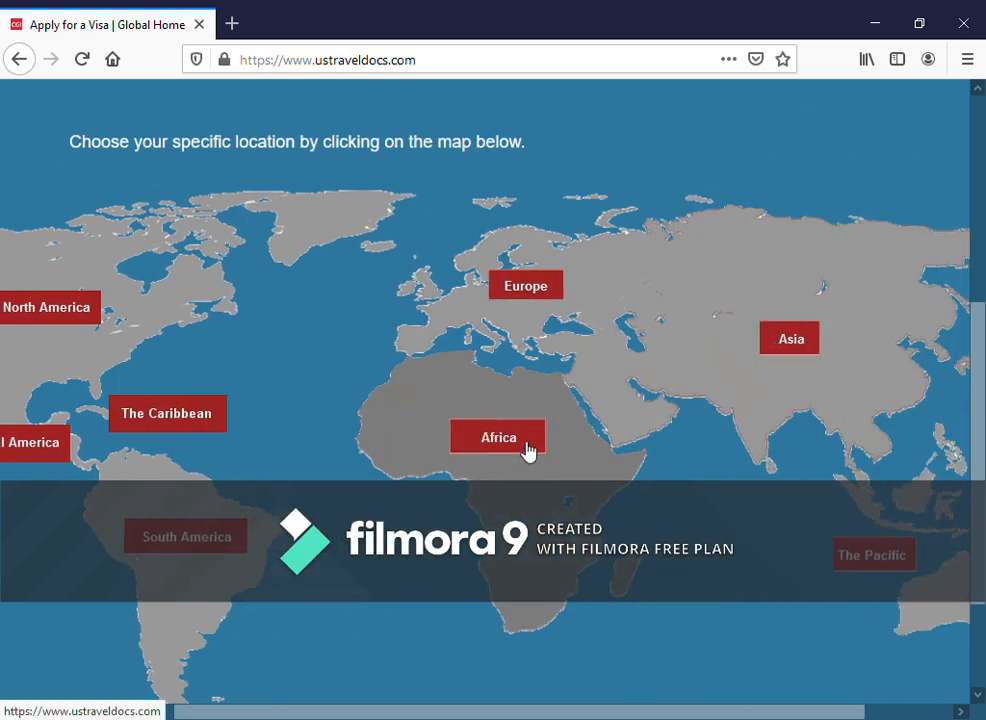
pyautogui.click(528, 452)
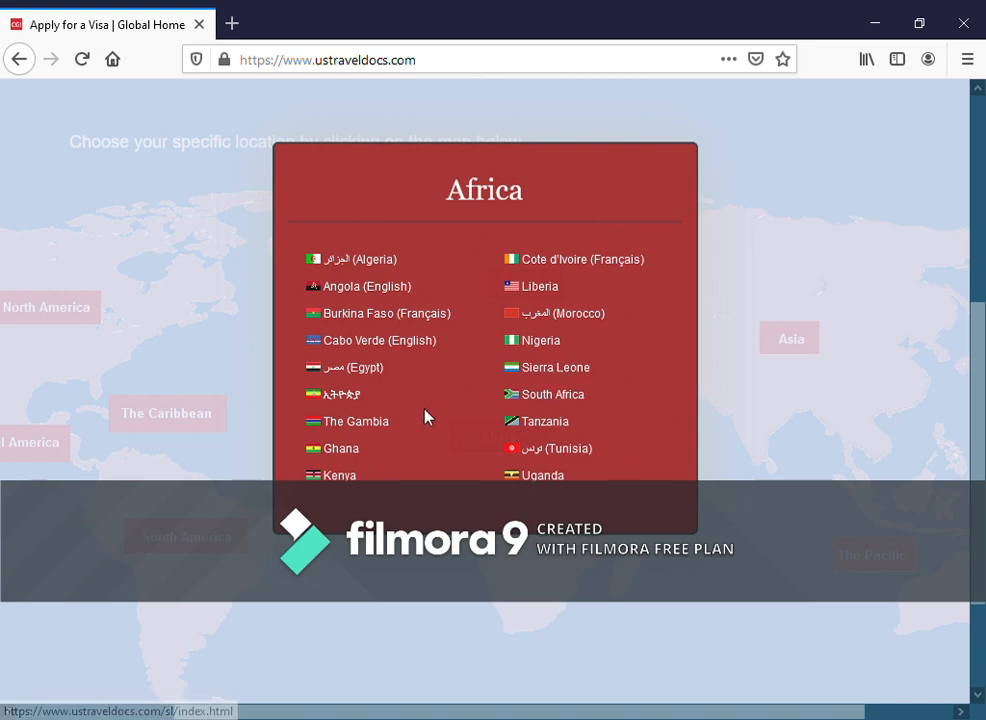
# - Preview the Nigeria visa home page, then go back and dismiss the Urgent Notice
pyautogui.click(548, 350)
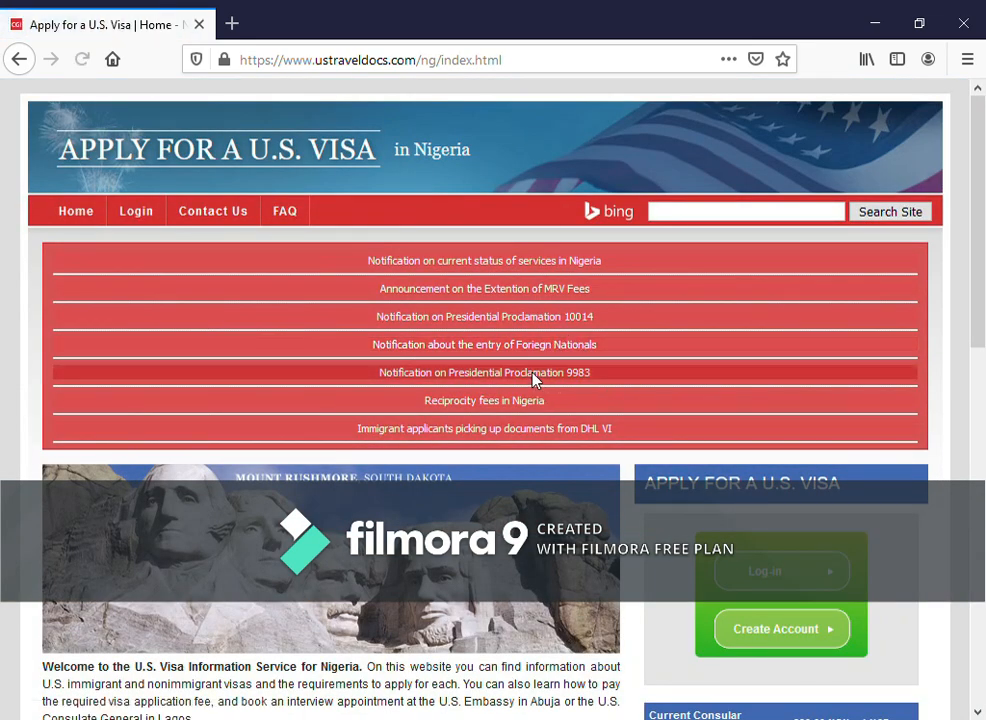
pyautogui.scroll(-2, 363, 414)
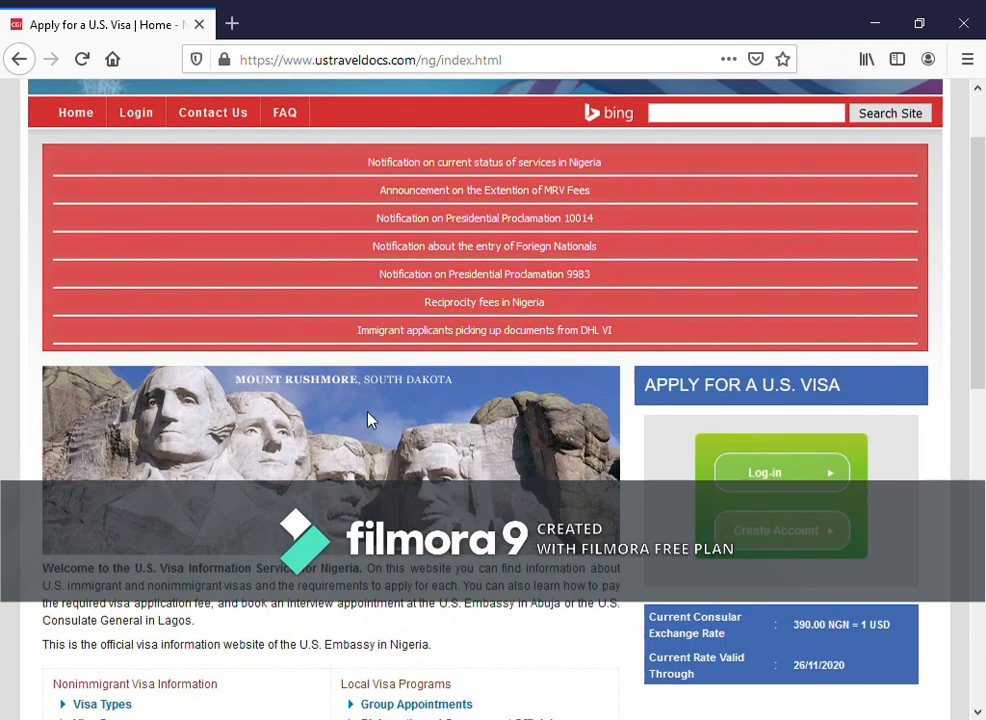
pyautogui.scroll(2, 470, 385)
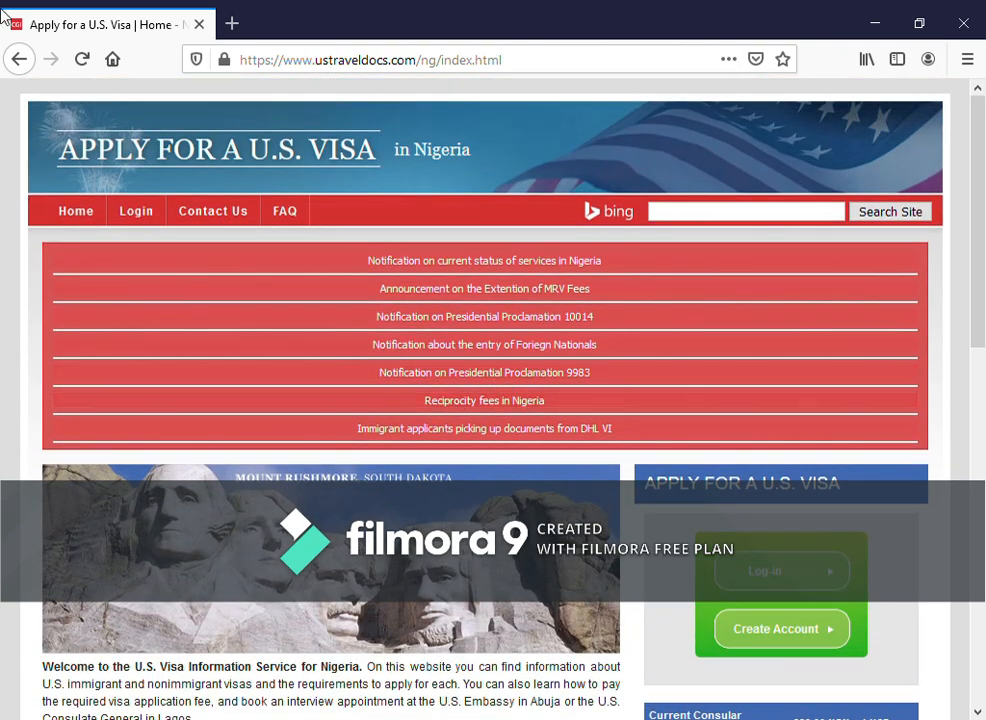
pyautogui.click(21, 61)
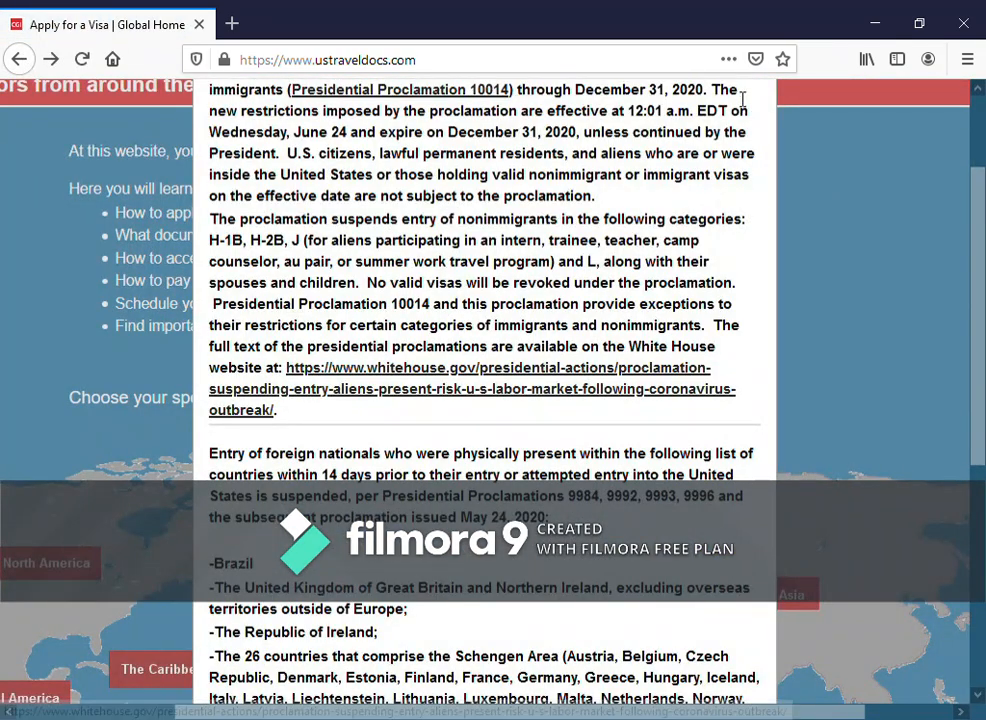
pyautogui.scroll(3, 640, 264)
pyautogui.click(759, 104)
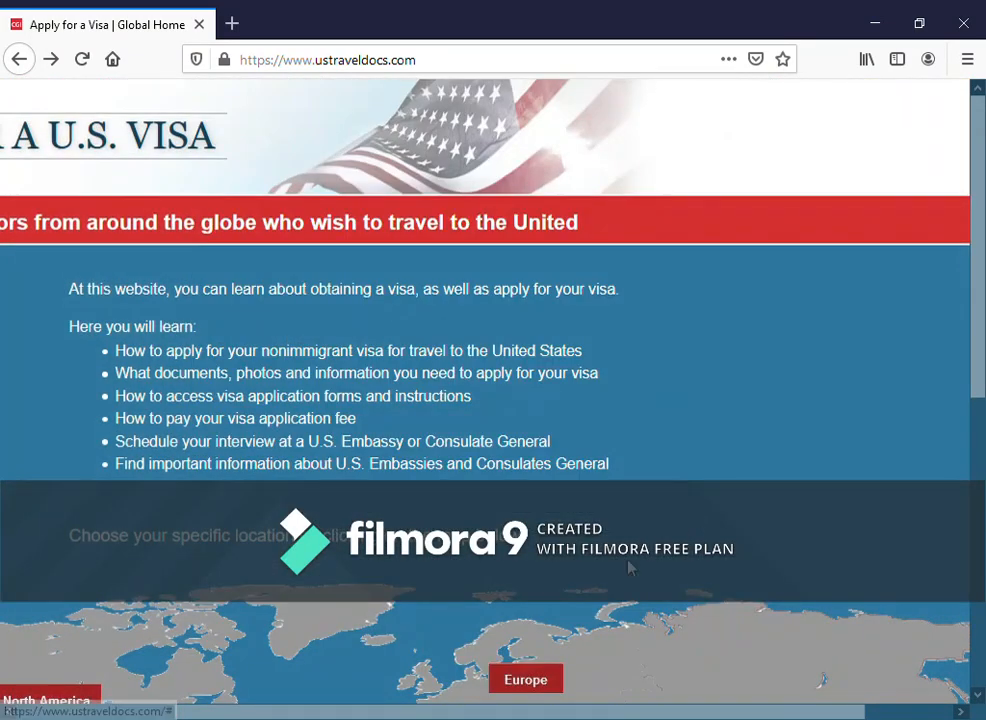
# - Preview the Philippines site from The Pacific list, then return to the global home page
pyautogui.moveTo(563, 712); pyautogui.dragTo(620, 716)
pyautogui.scroll(-5, 713, 460)
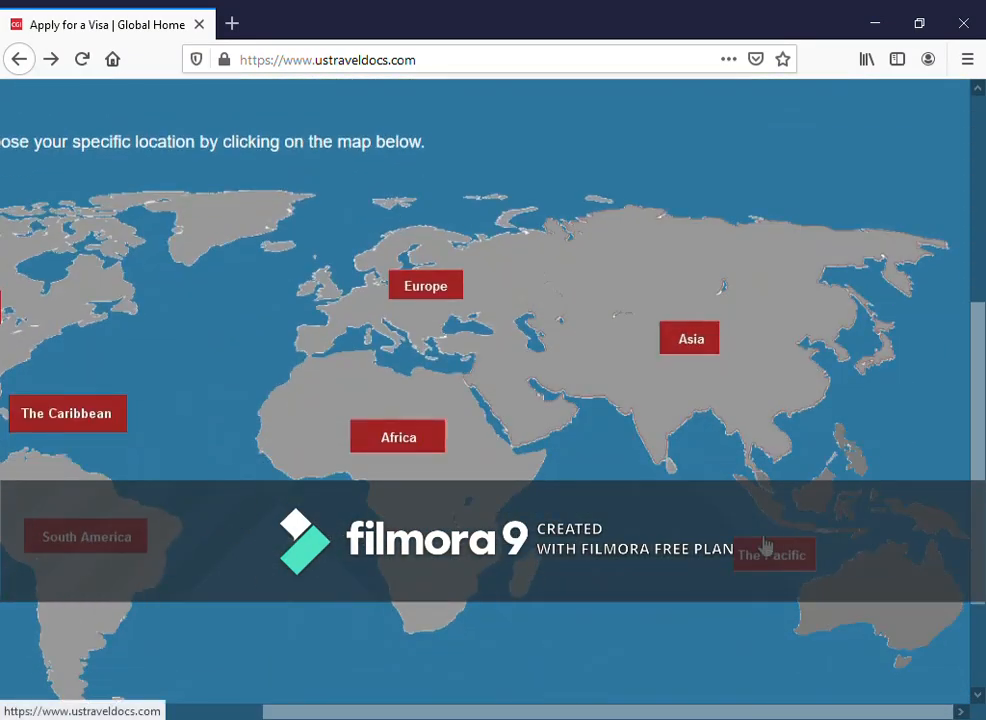
pyautogui.click(800, 568)
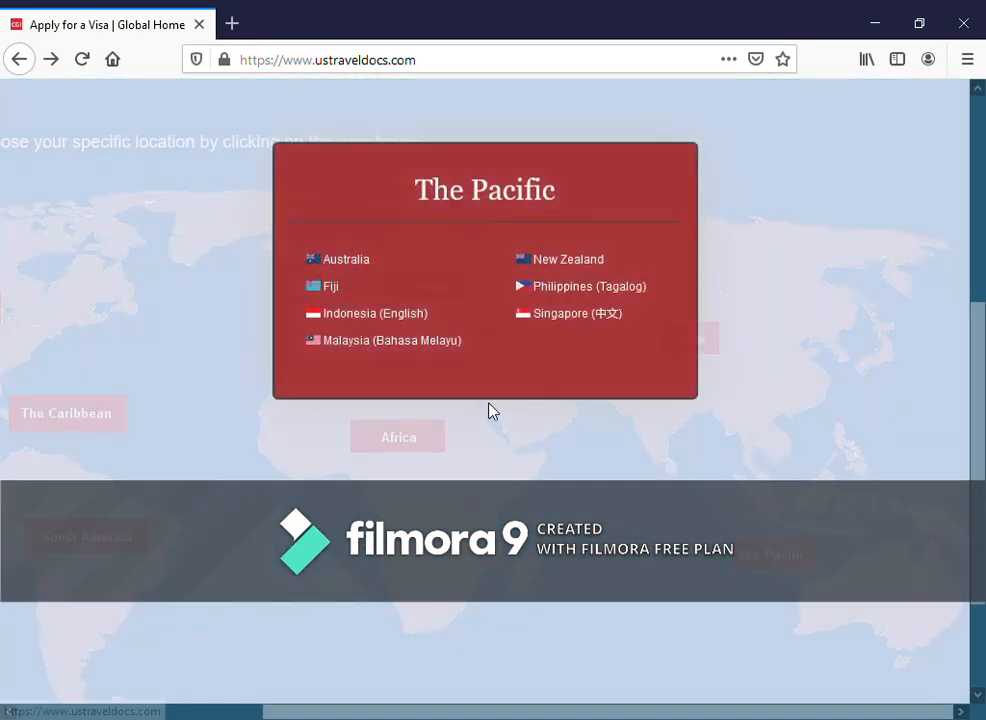
pyautogui.click(577, 287)
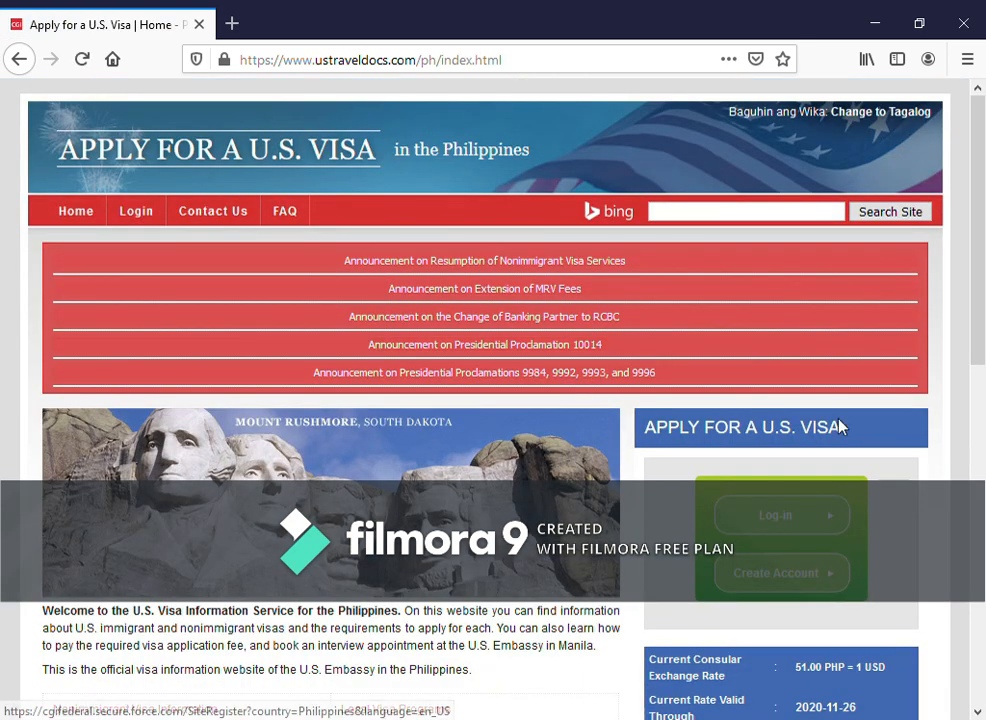
pyautogui.scroll(-3, 838, 425)
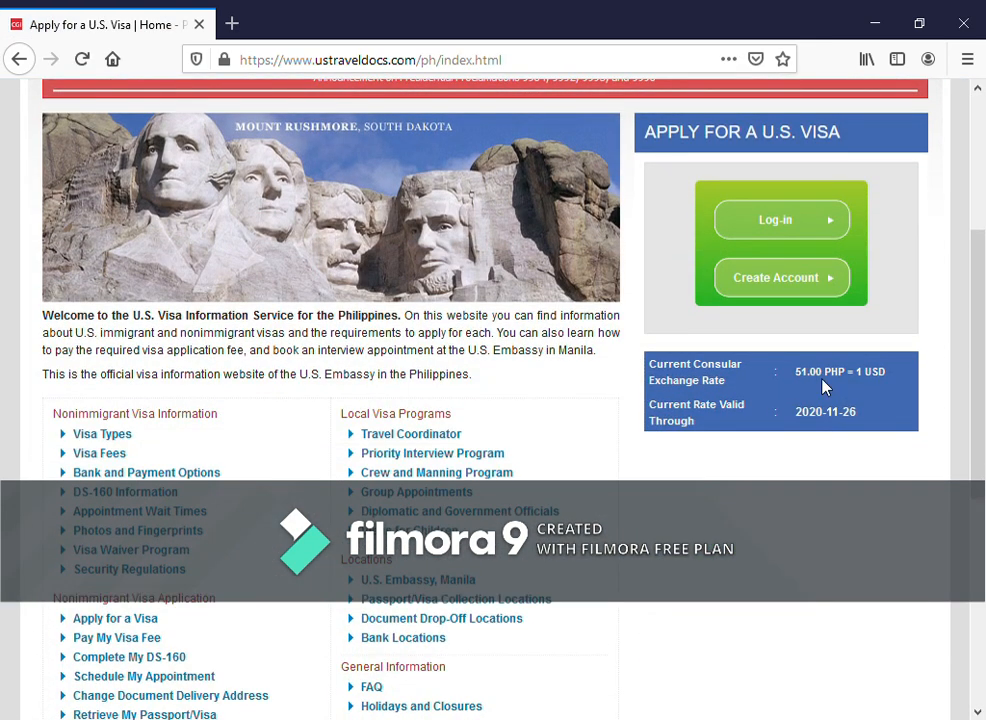
pyautogui.scroll(1, 620, 430)
pyautogui.scroll(4, 620, 430)
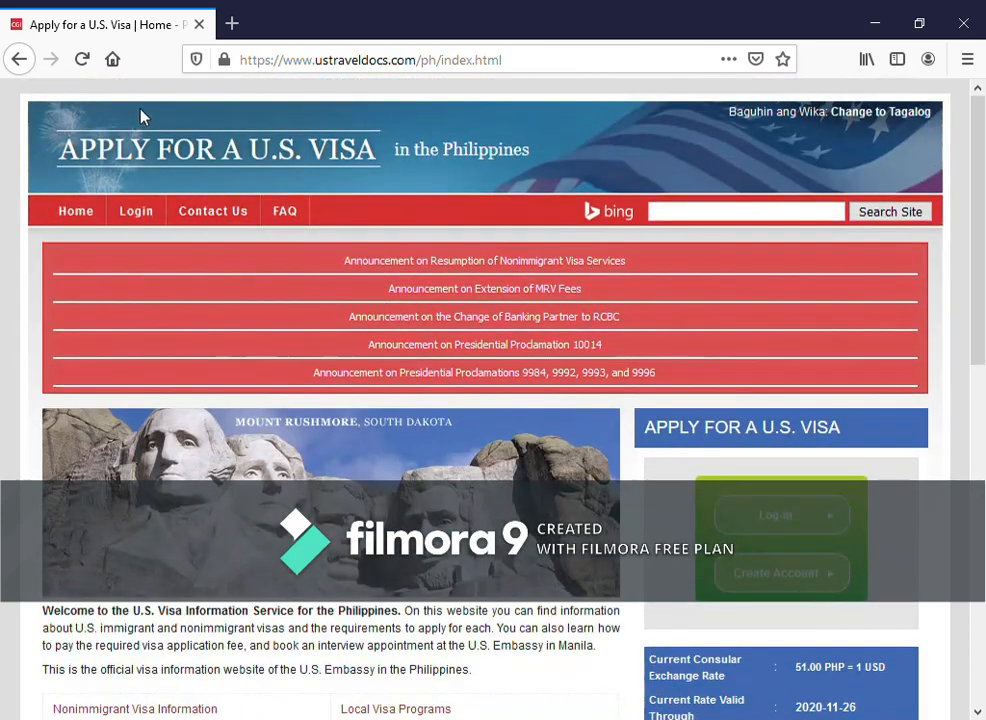
pyautogui.click(19, 59)
pyautogui.scroll(2, 549, 338)
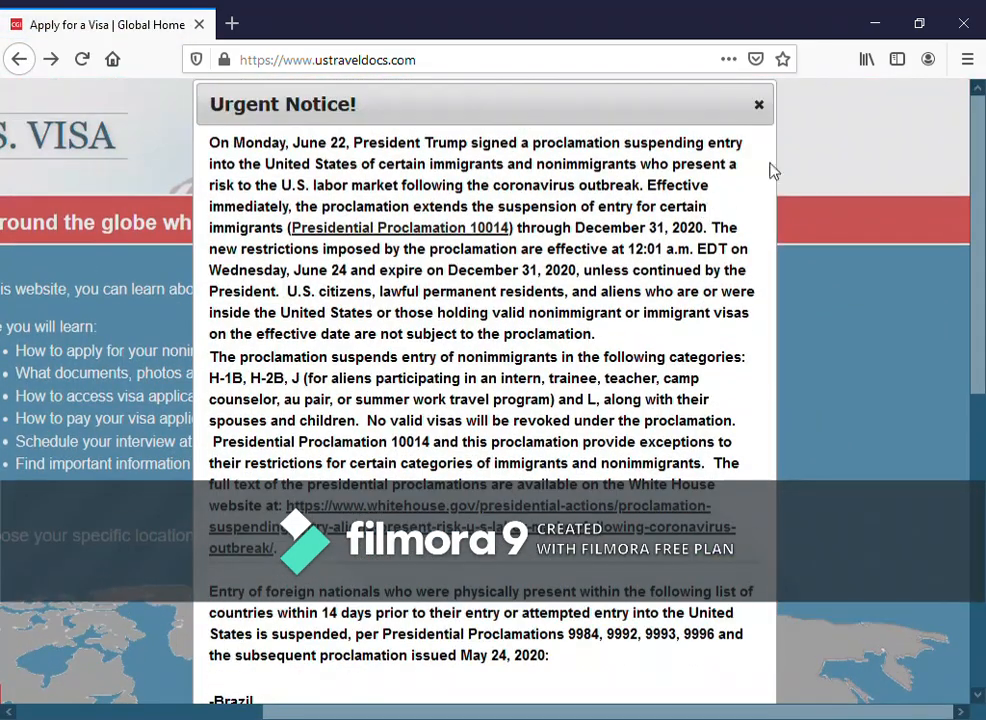
pyautogui.click(759, 105)
pyautogui.scroll(-5, 488, 455)
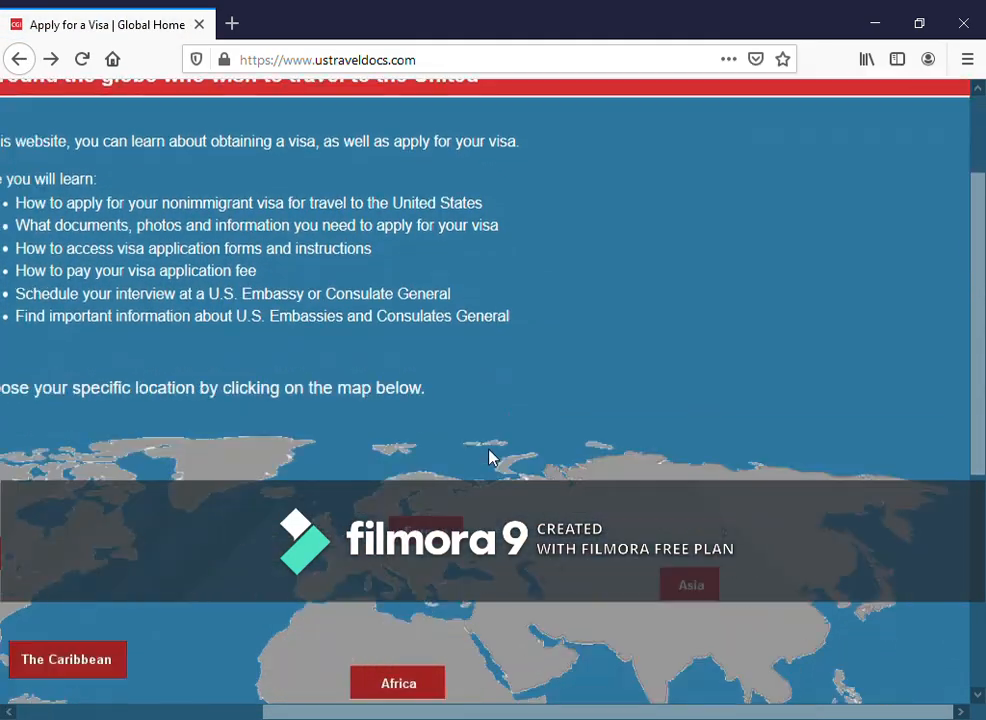
pyautogui.click(418, 530)
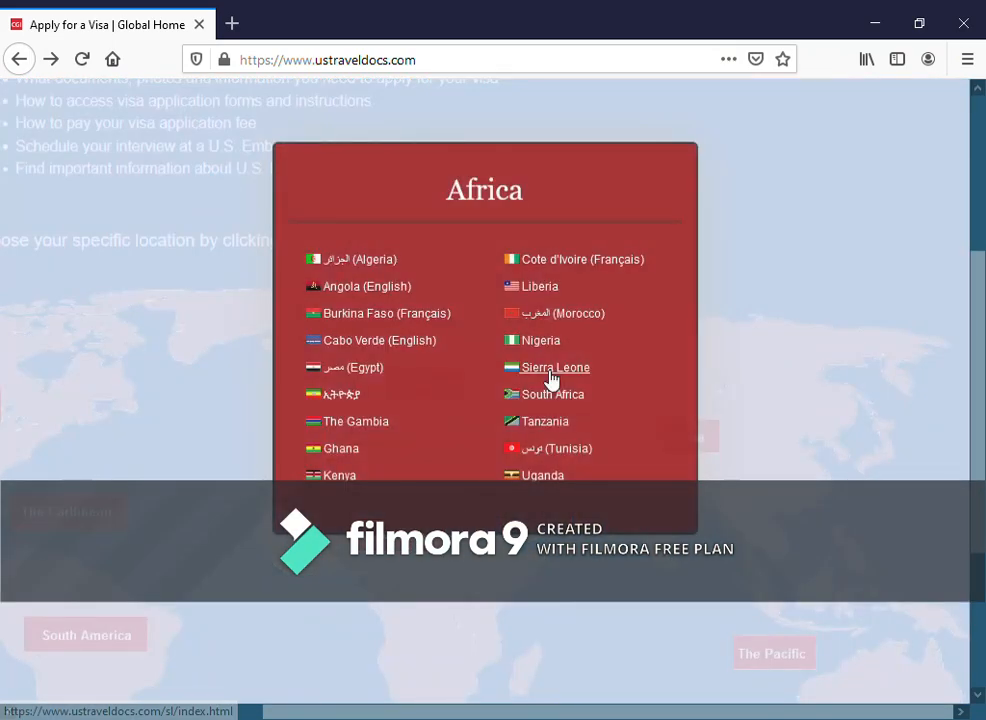
pyautogui.click(548, 348)
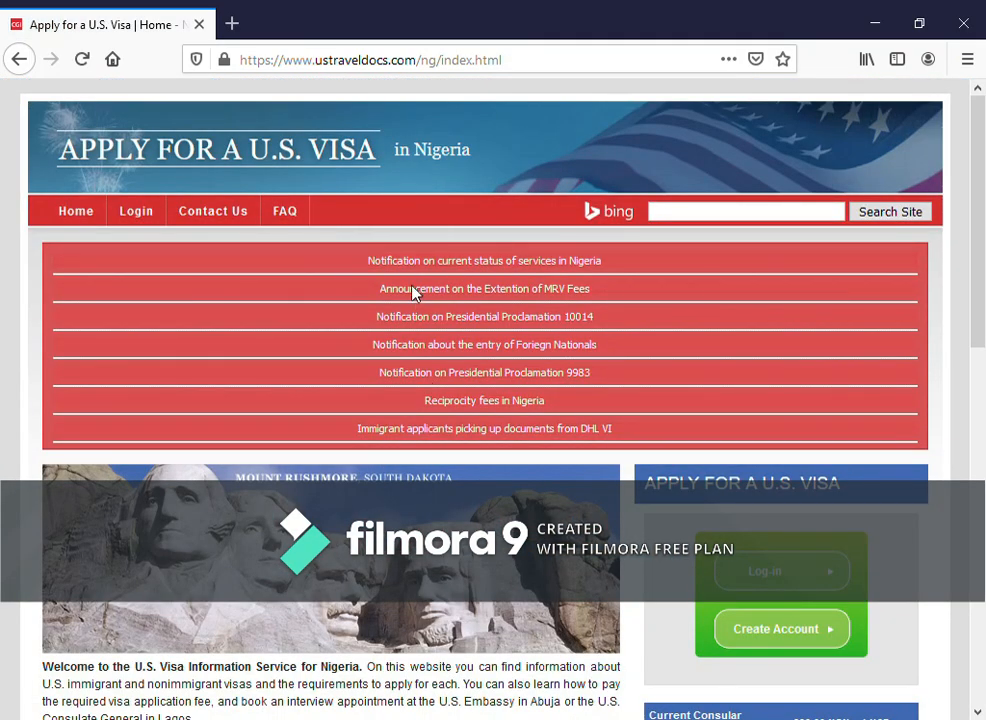
pyautogui.scroll(-4, 583, 370)
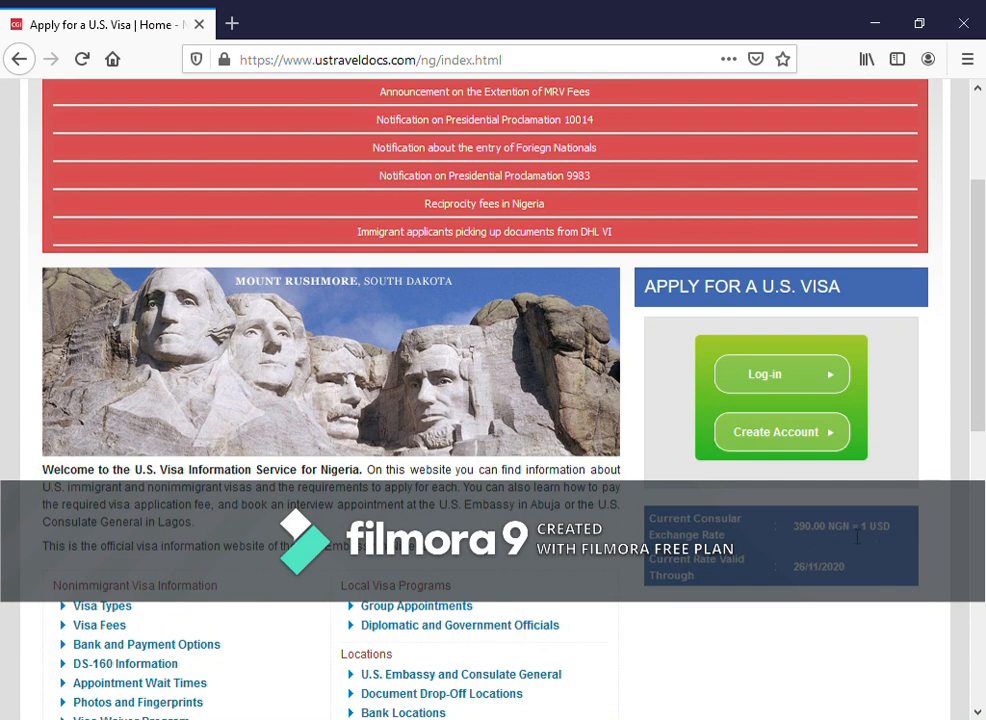
pyautogui.scroll(2, 407, 279)
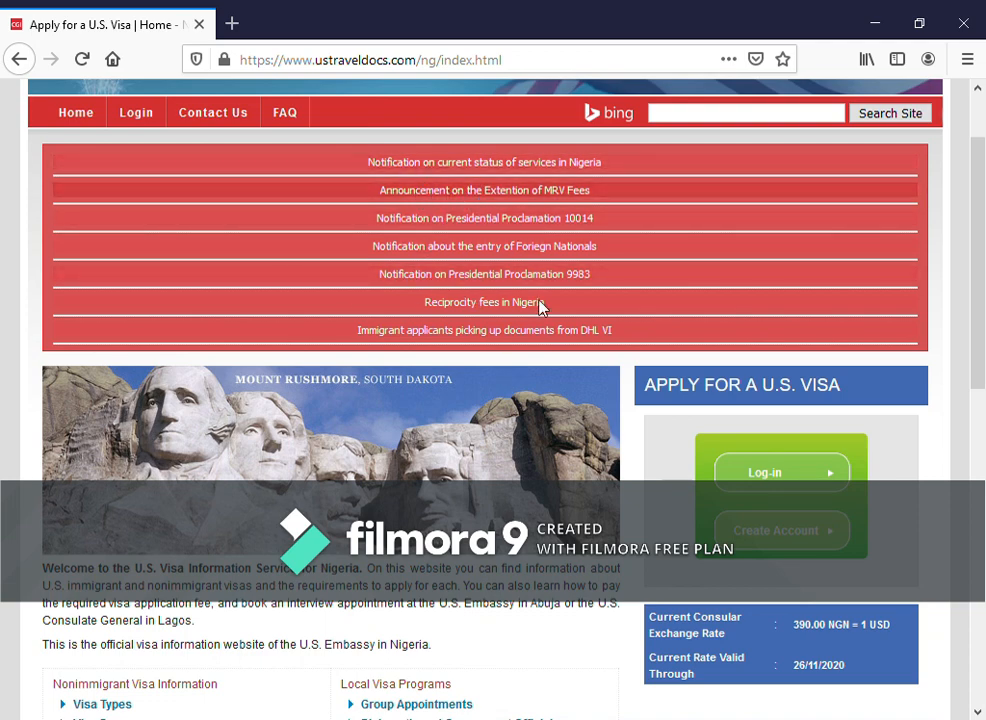
pyautogui.scroll(-4, 528, 390)
pyautogui.scroll(-6, 515, 426)
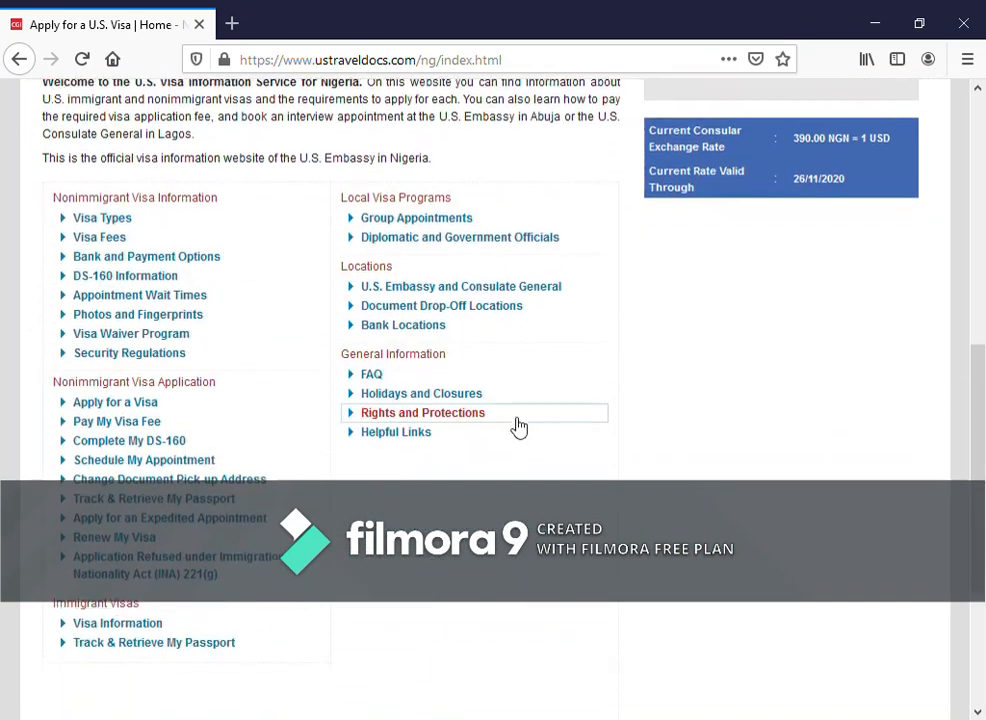
pyautogui.scroll(-3, 509, 457)
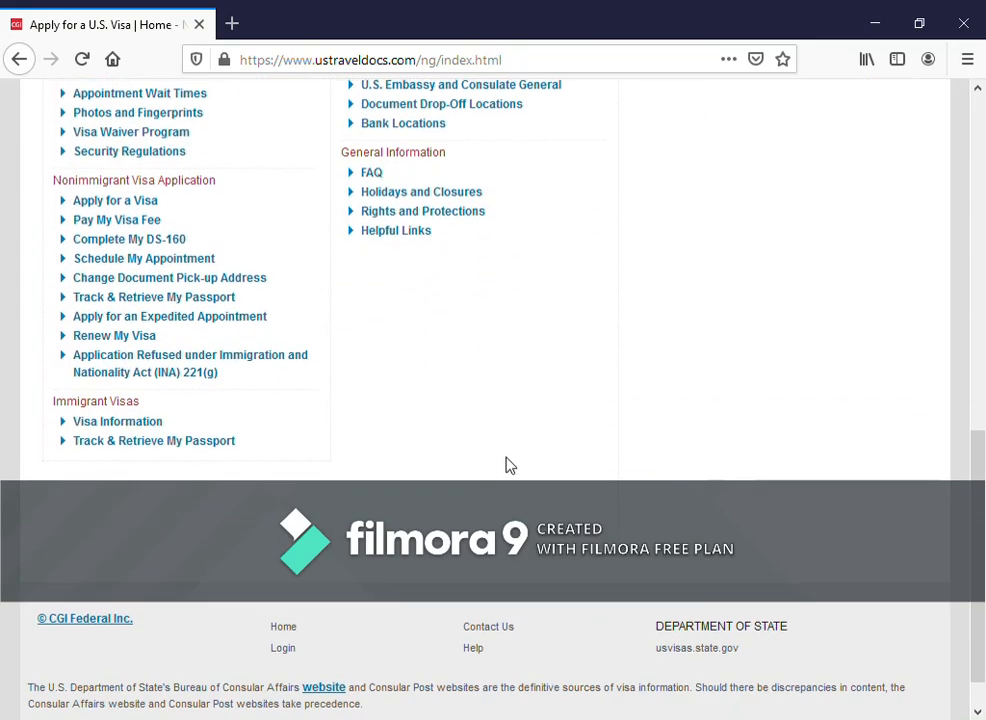
pyautogui.scroll(7, 509, 457)
pyautogui.scroll(2, 508, 461)
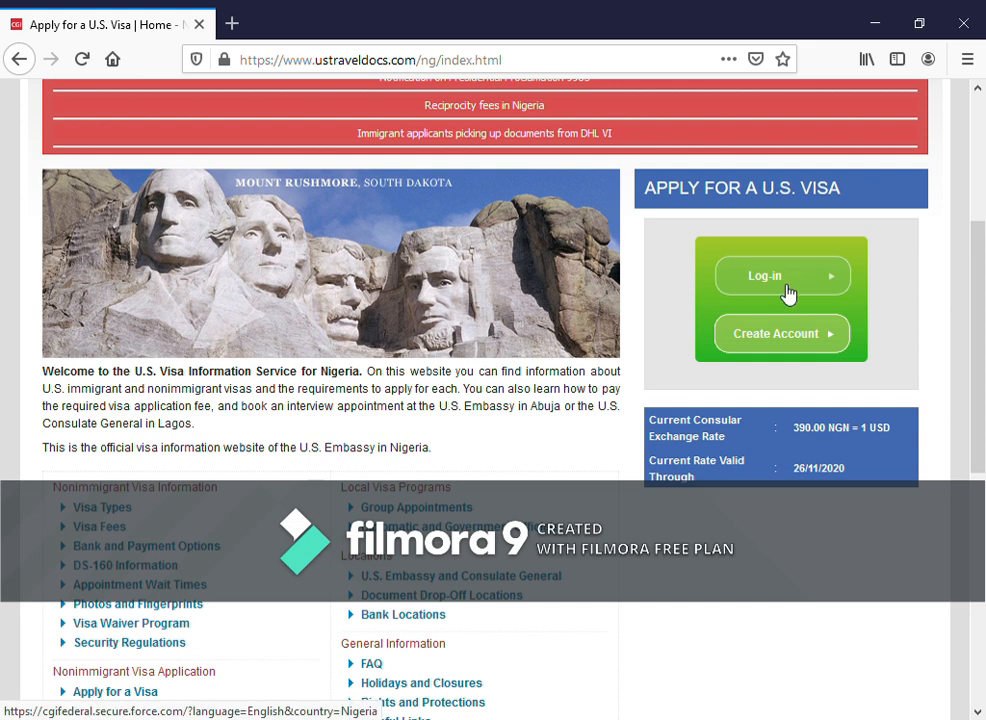
# - Start a new Nigeria account and fill in the email address, first name and last name
pyautogui.click(780, 334)
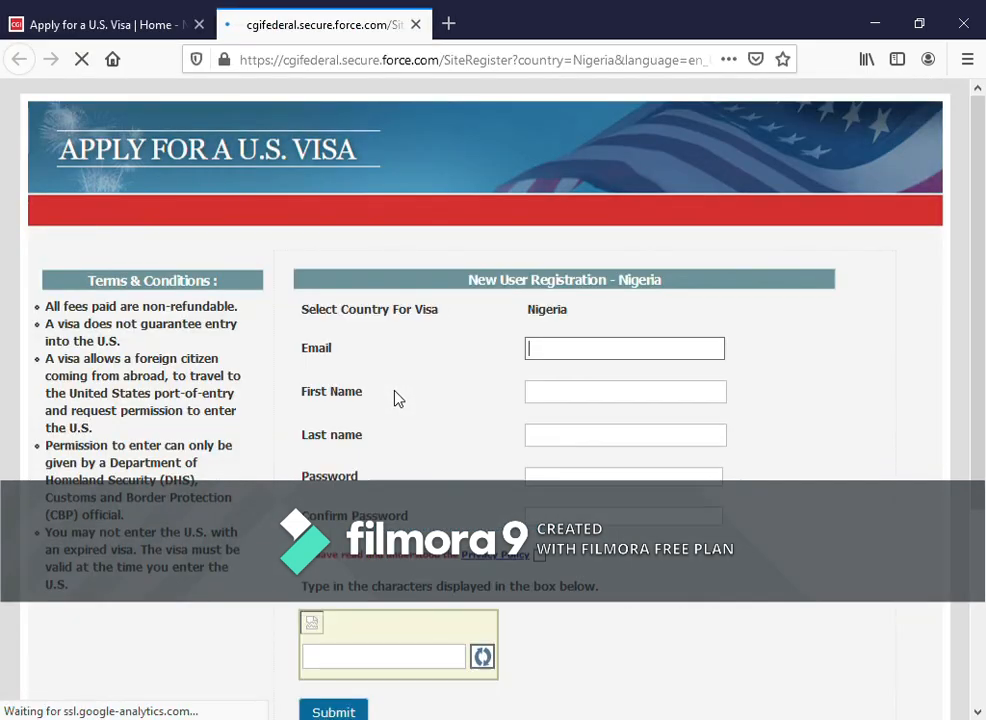
pyautogui.click(581, 356)
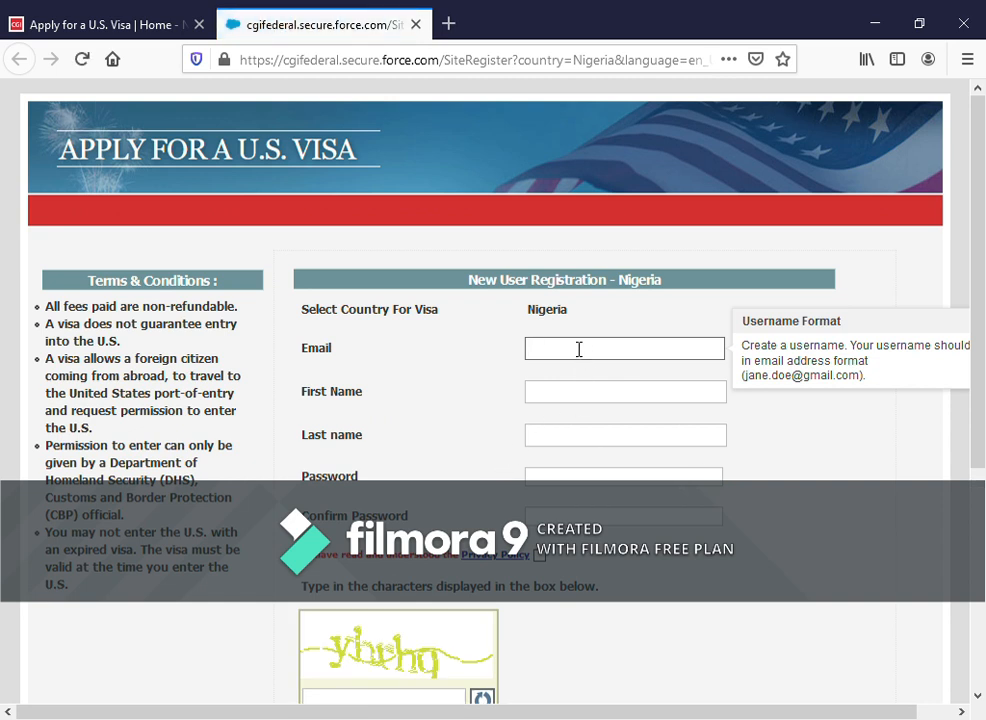
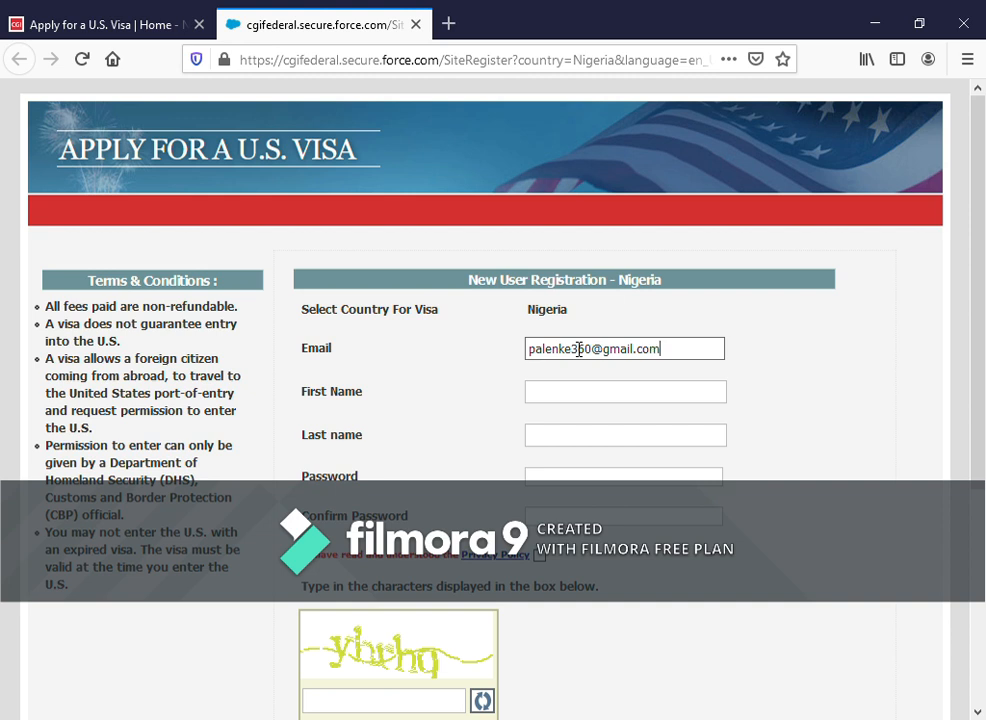
pyautogui.press('Tab')
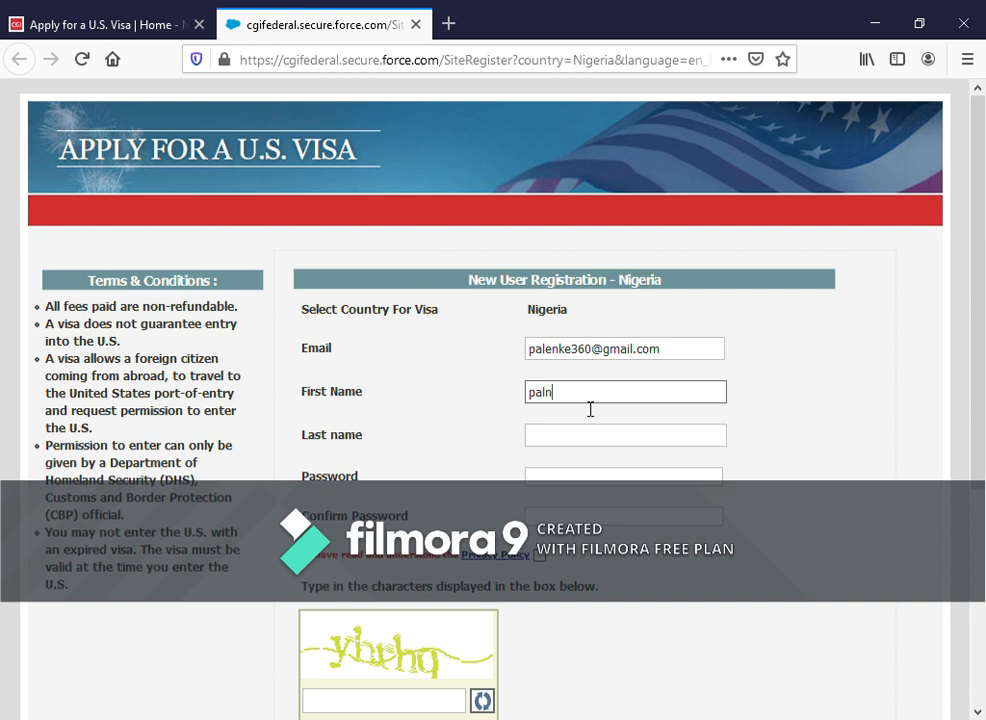
pyautogui.press('BackSpace')
pyautogui.press('BackSpace')
pyautogui.press('Tab')
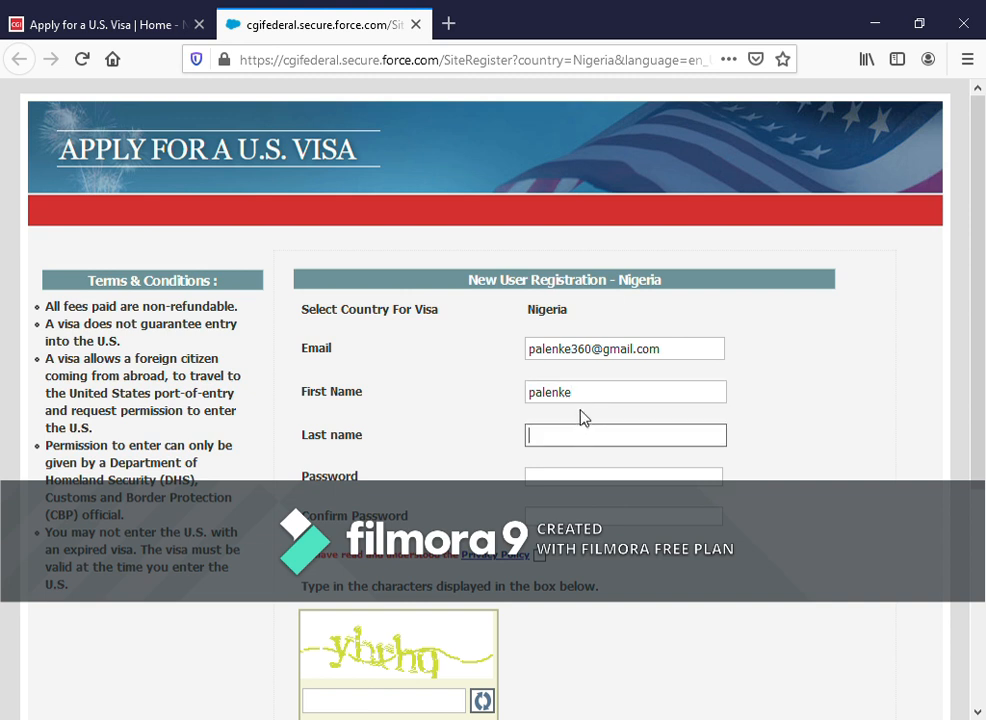
pyautogui.write('hallam')
# - Enter and confirm the password, accept the Privacy Policy, enter the captcha and submit
pyautogui.click(582, 489)
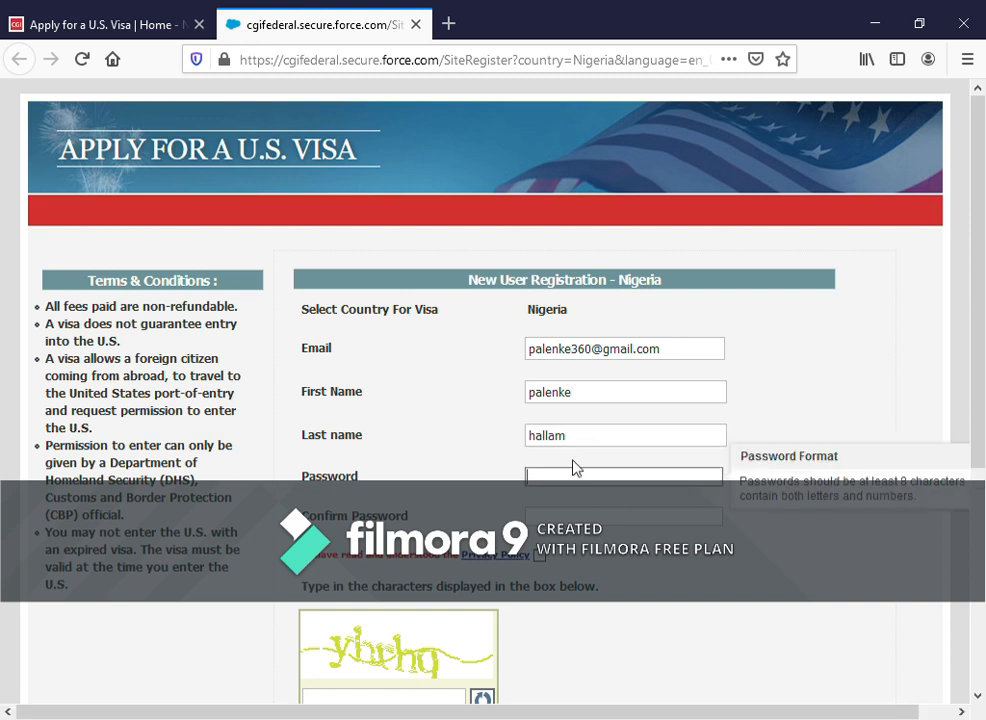
pyautogui.write('p•••••')
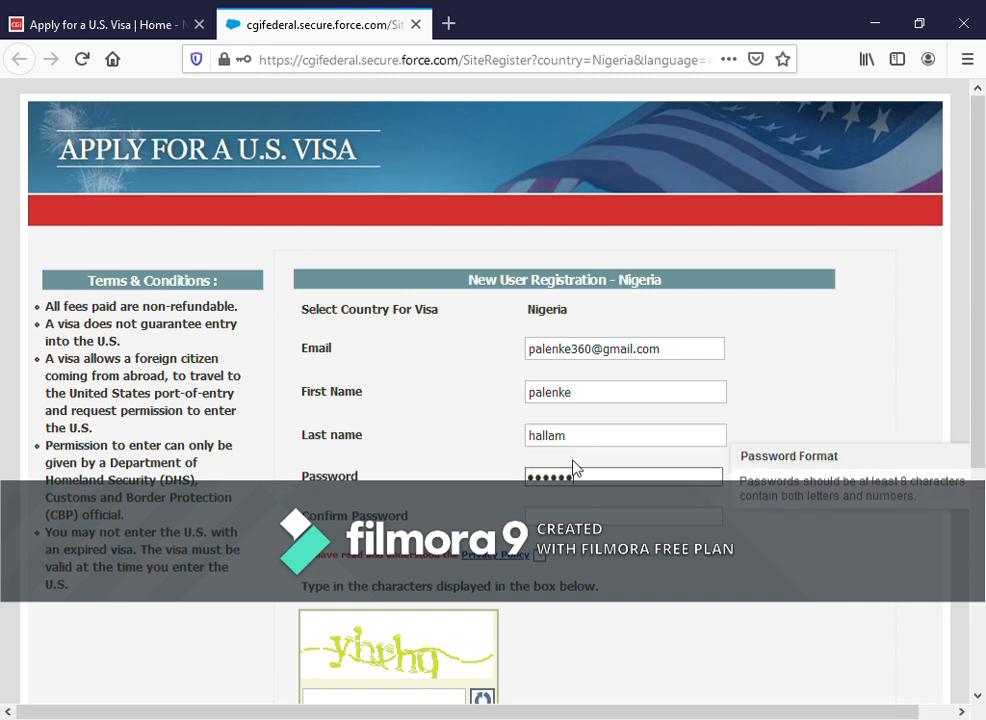
pyautogui.write('•••')
pyautogui.press('Tab')
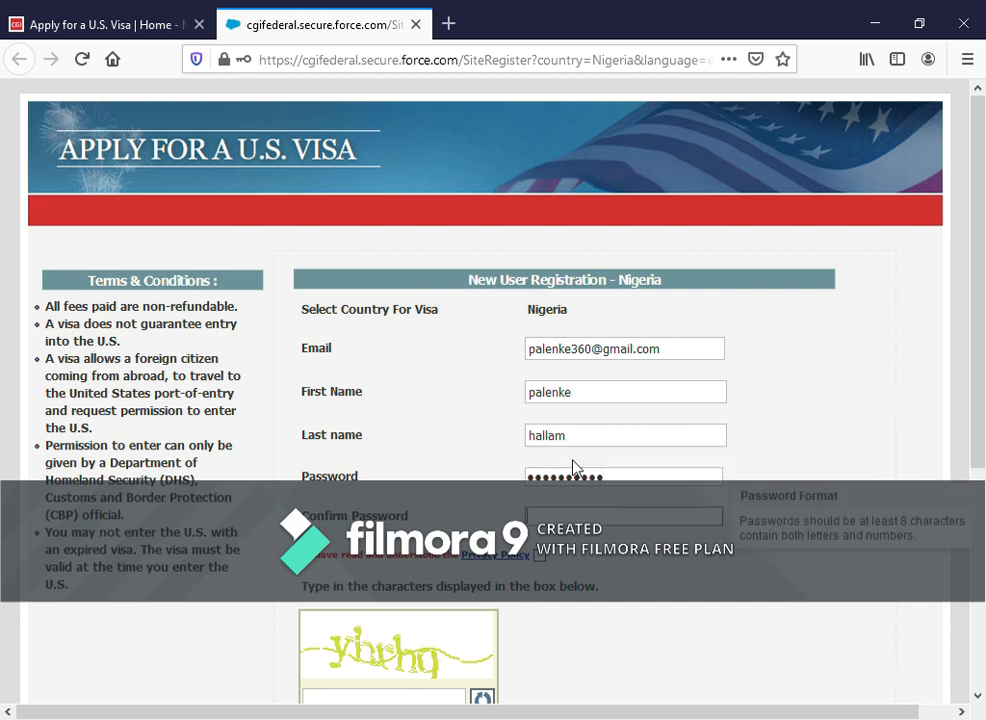
pyautogui.write('••••••••••')
pyautogui.click(540, 556)
pyautogui.scroll(-2, 545, 578)
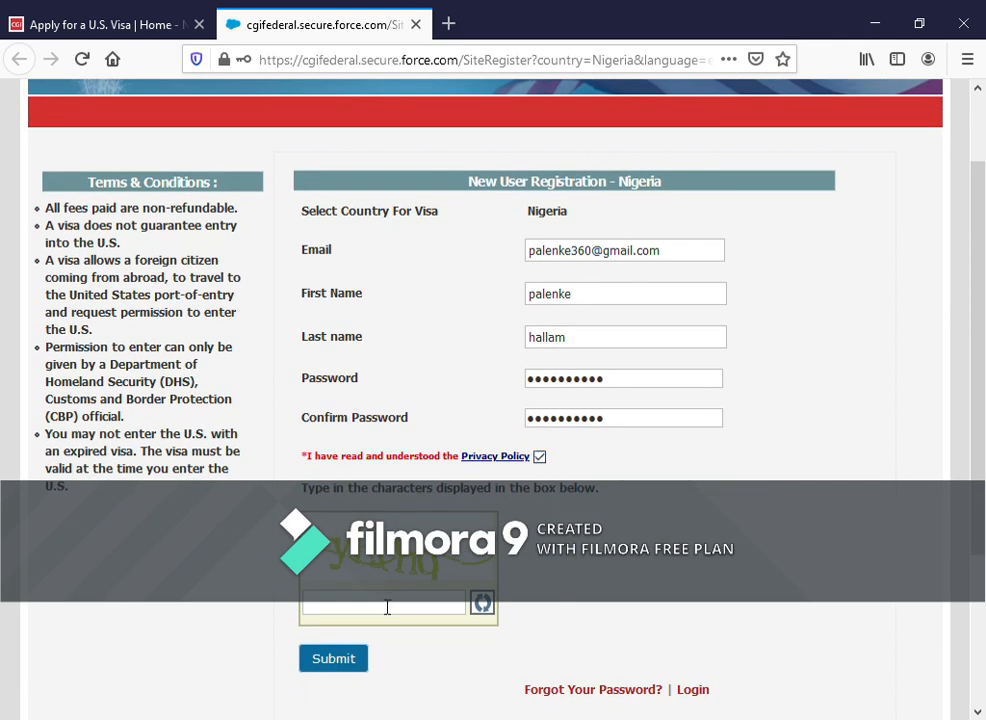
pyautogui.click(387, 604)
pyautogui.write('yh')
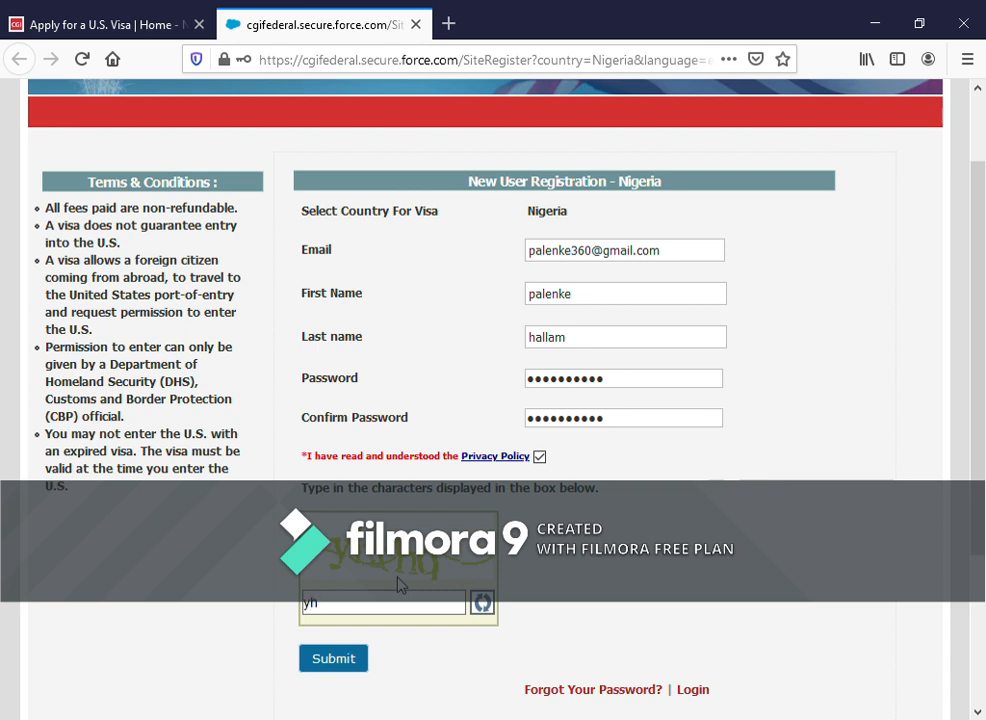
pyautogui.write('rhq')
pyautogui.click(340, 664)
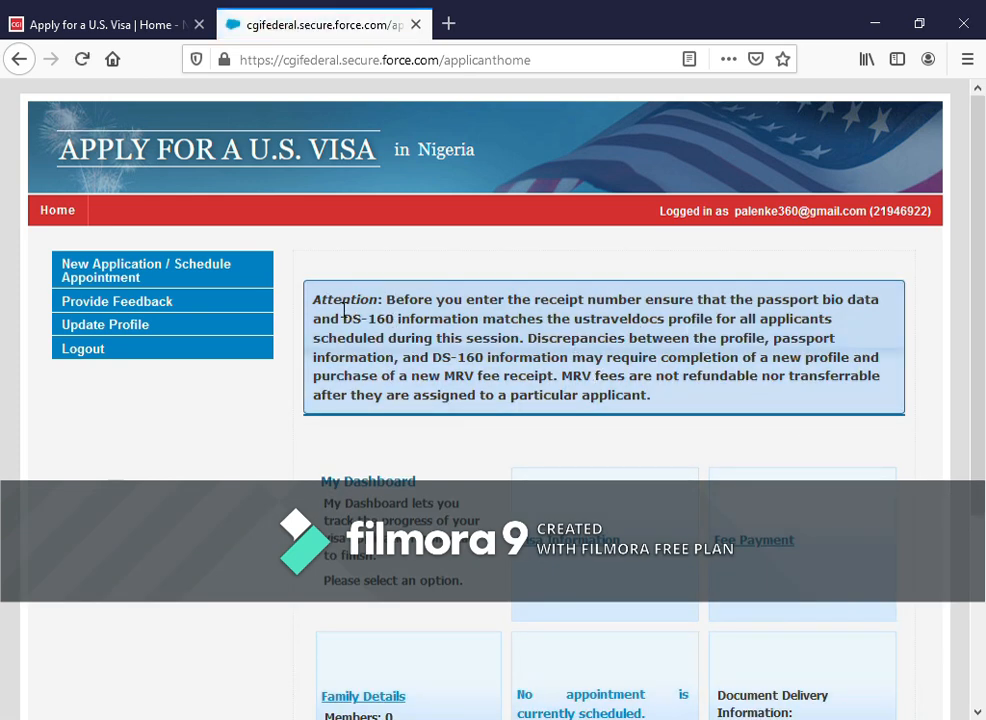
# - Scroll through the new applicant dashboard and its tiles
pyautogui.scroll(-2, 421, 317)
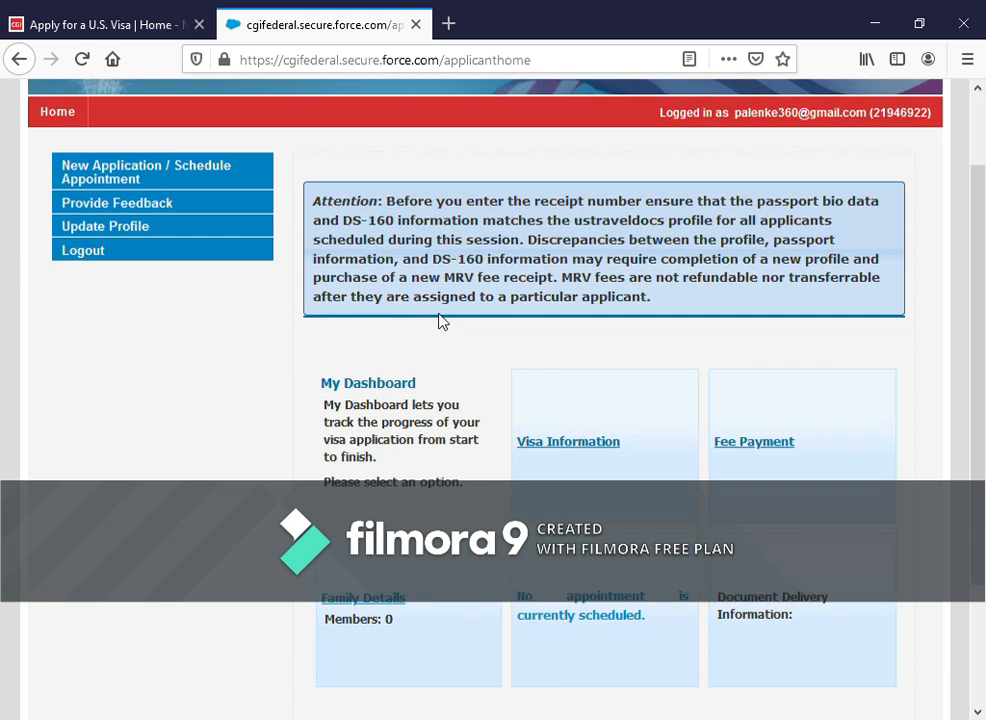
pyautogui.scroll(2, 440, 321)
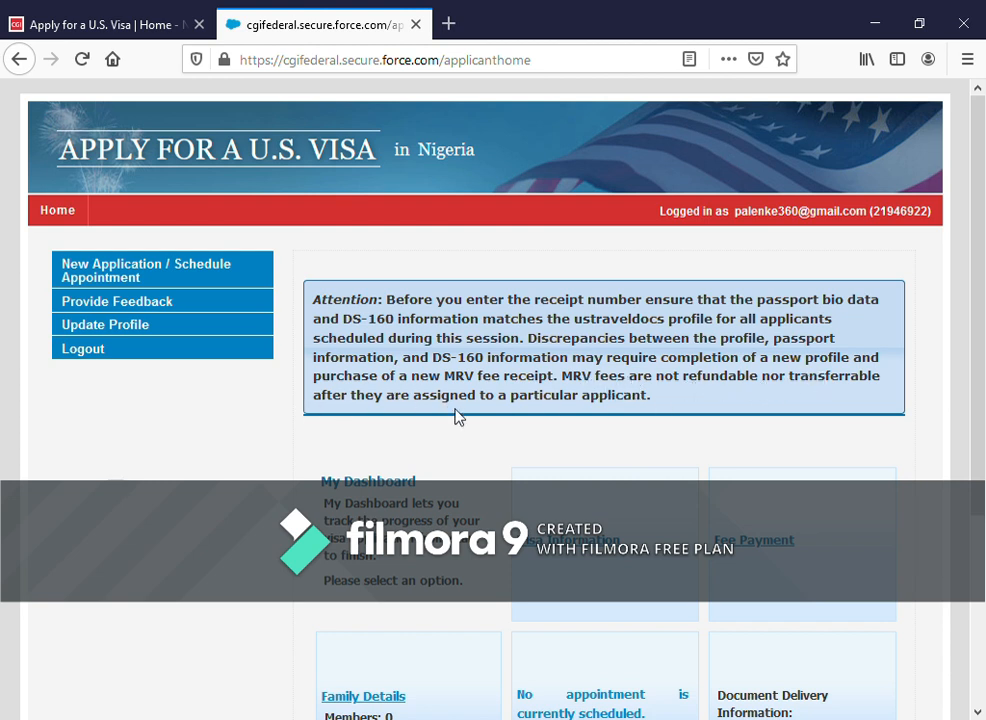
pyautogui.scroll(-3, 590, 438)
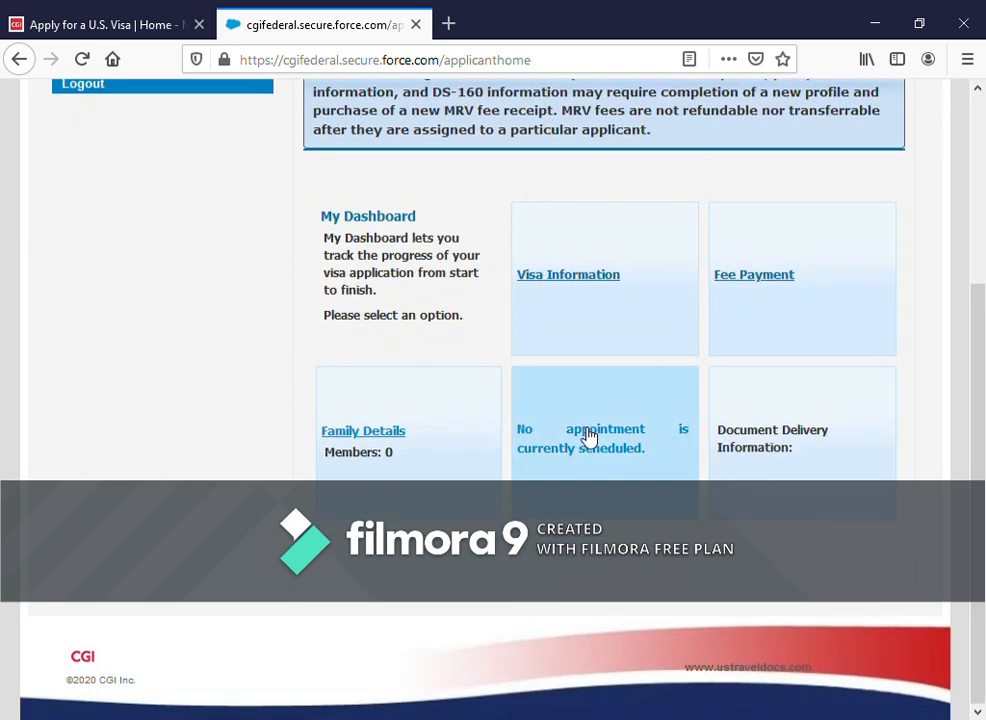
pyautogui.scroll(3, 590, 438)
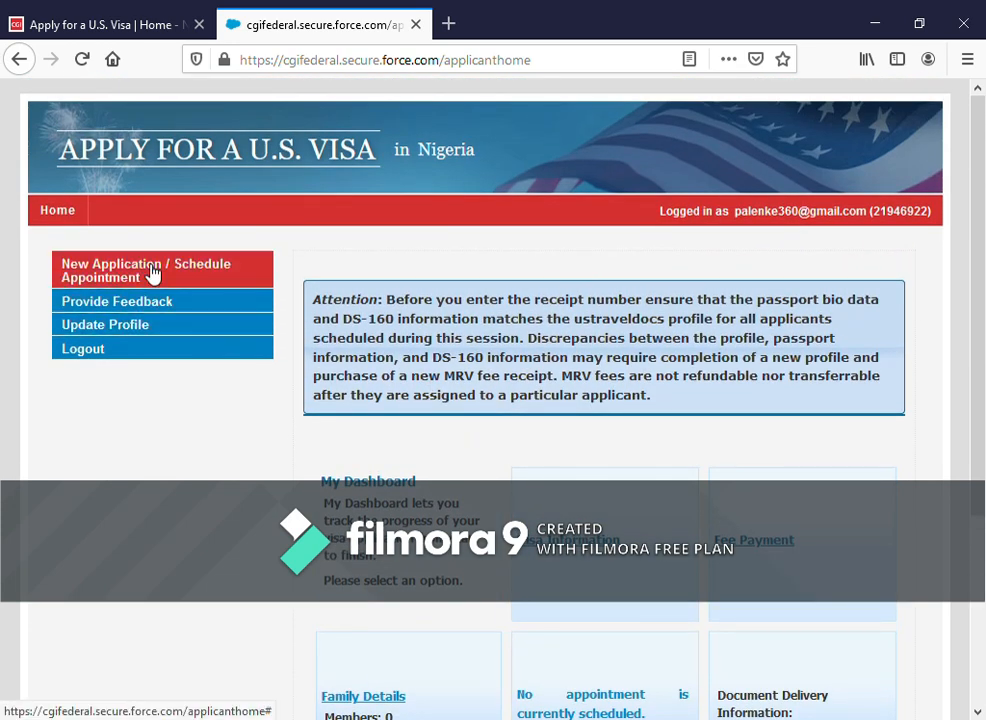
# - Choose Nonimmigrant Visa, the ABUJA post and 'All other visa categories, including tourism' for a new application
pyautogui.click(145, 270)
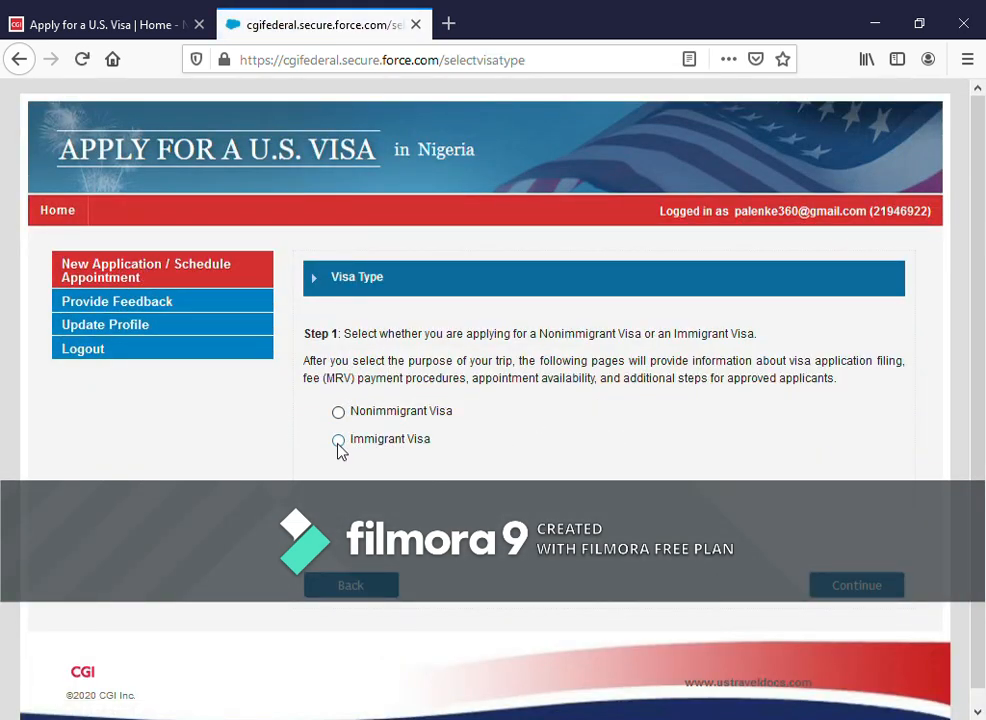
pyautogui.click(338, 411)
pyautogui.click(876, 592)
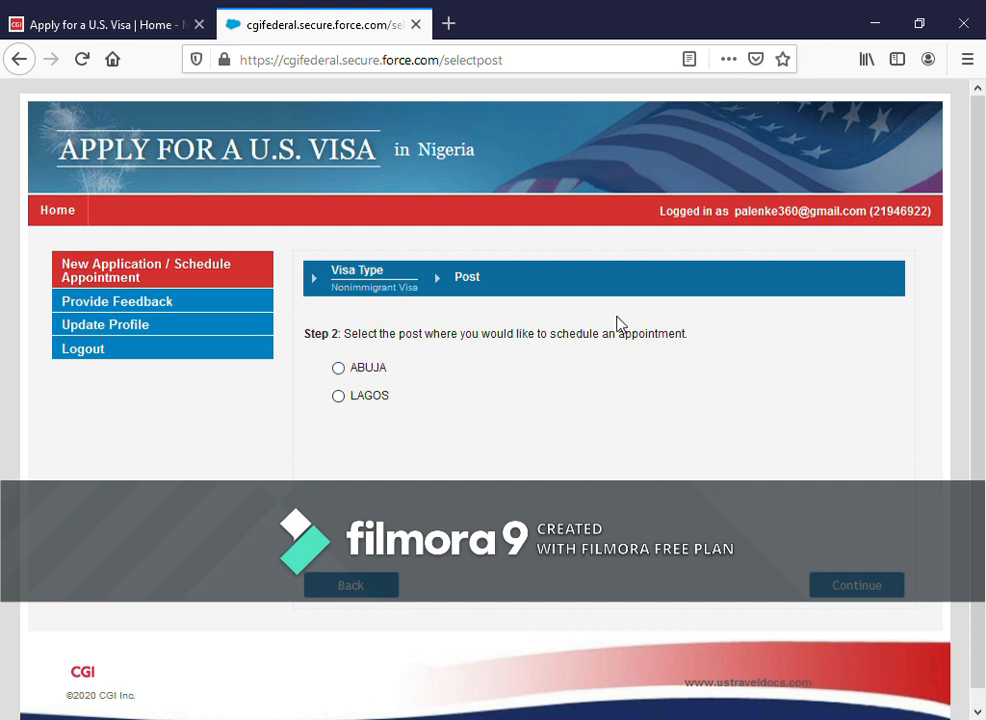
pyautogui.click(338, 368)
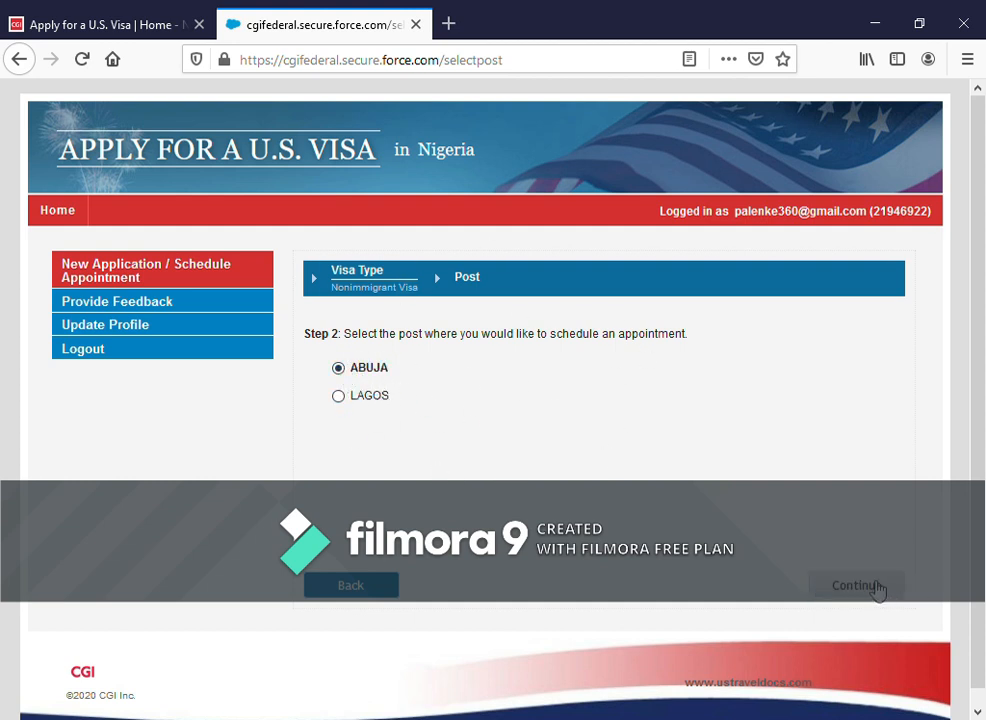
pyautogui.click(876, 588)
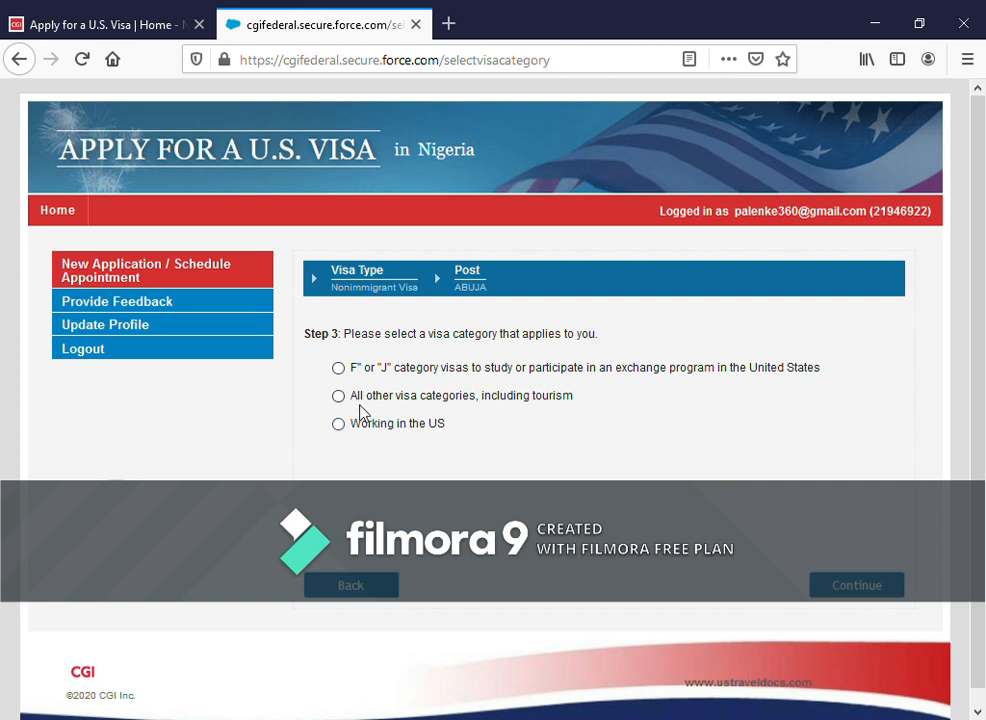
pyautogui.click(340, 398)
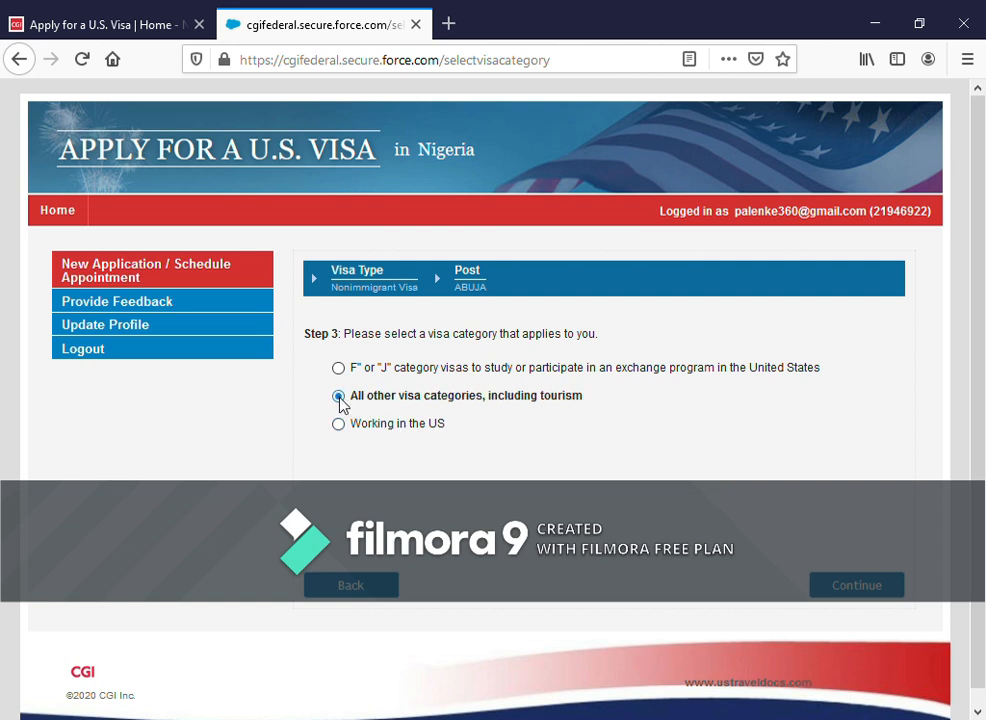
pyautogui.click(869, 588)
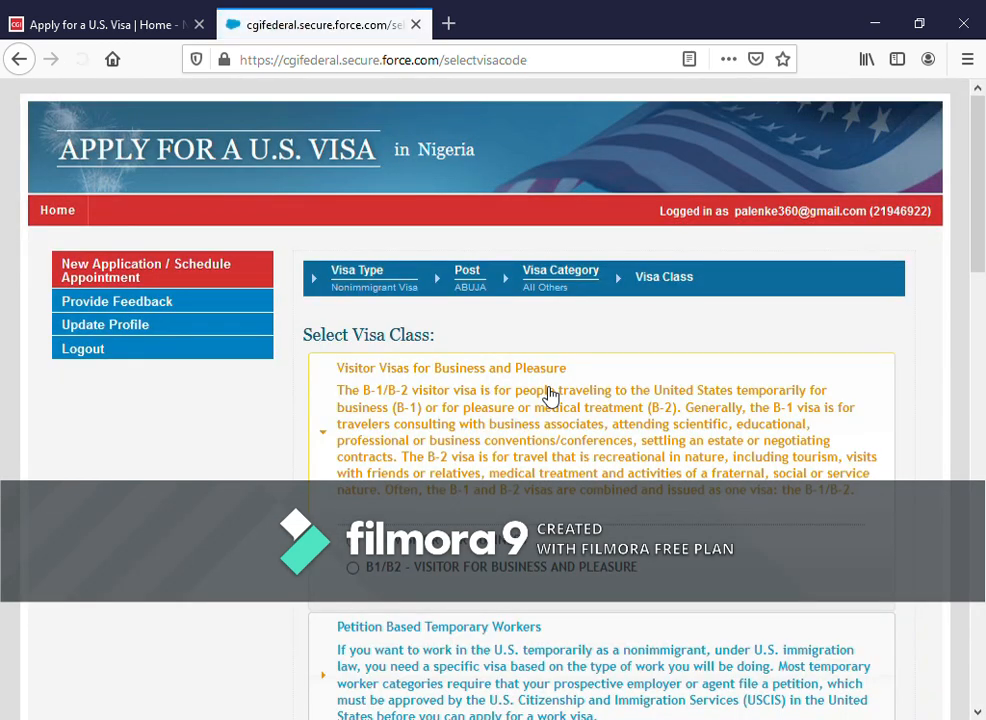
# - Browse the visa class list, expanding Petition Based Temporary Workers
pyautogui.scroll(-1, 550, 398)
pyautogui.scroll(-3, 548, 400)
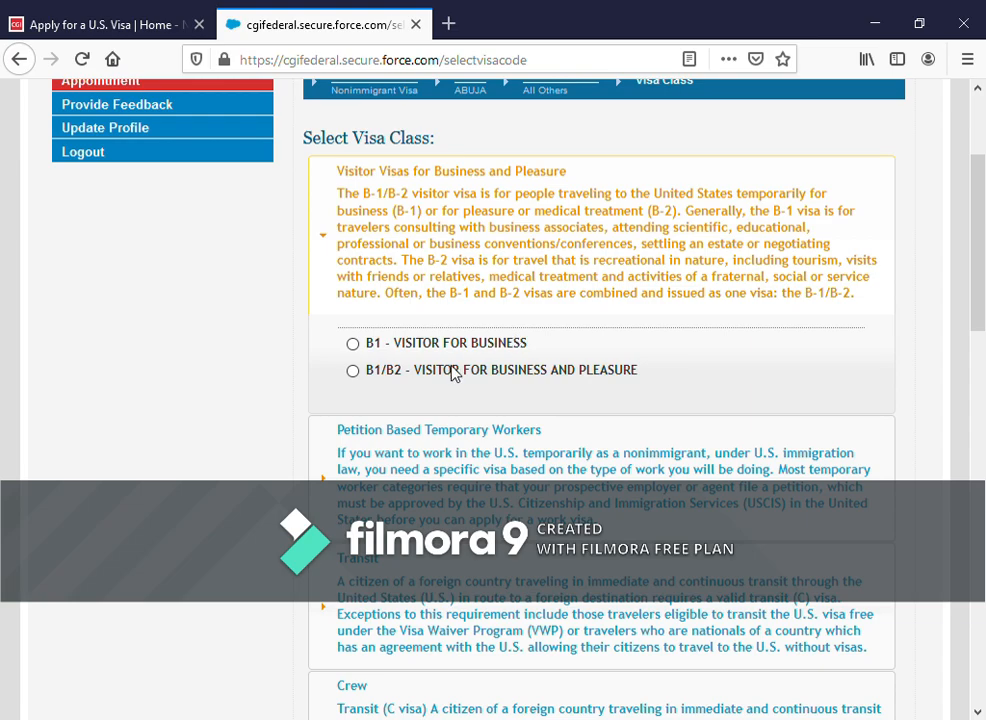
pyautogui.scroll(-4, 330, 430)
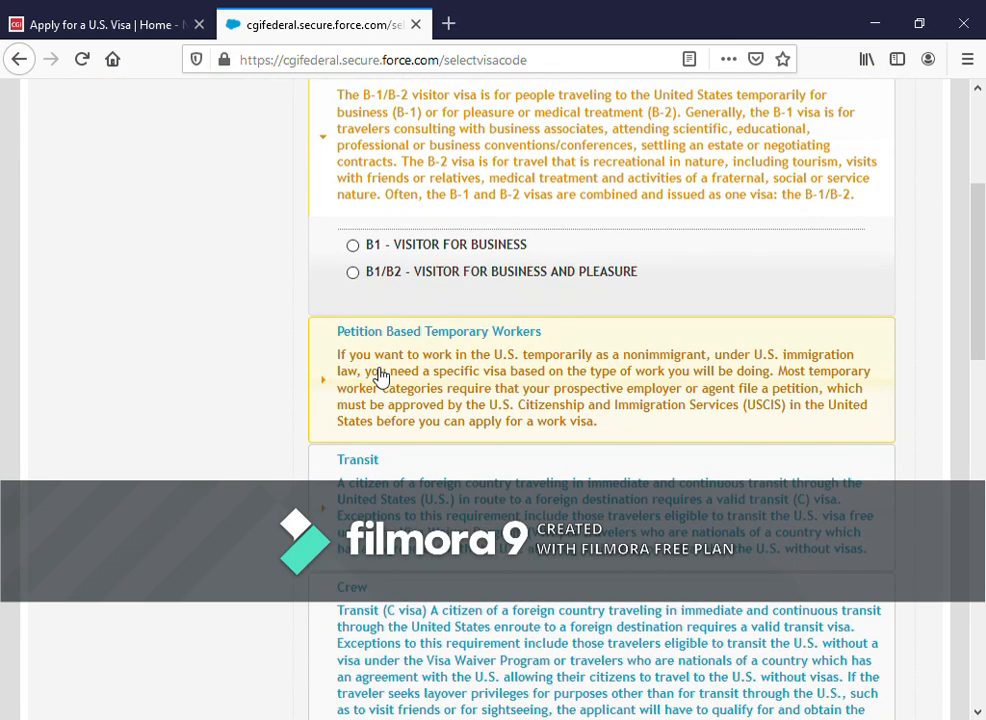
pyautogui.click(343, 280)
pyautogui.scroll(-3, 341, 378)
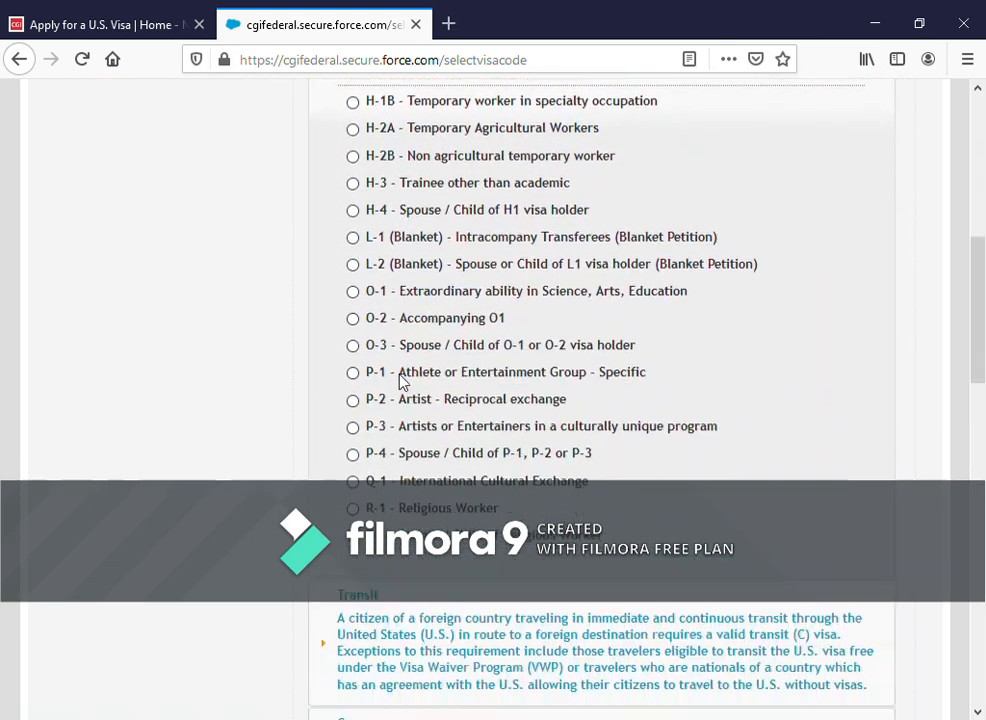
pyautogui.scroll(3, 400, 380)
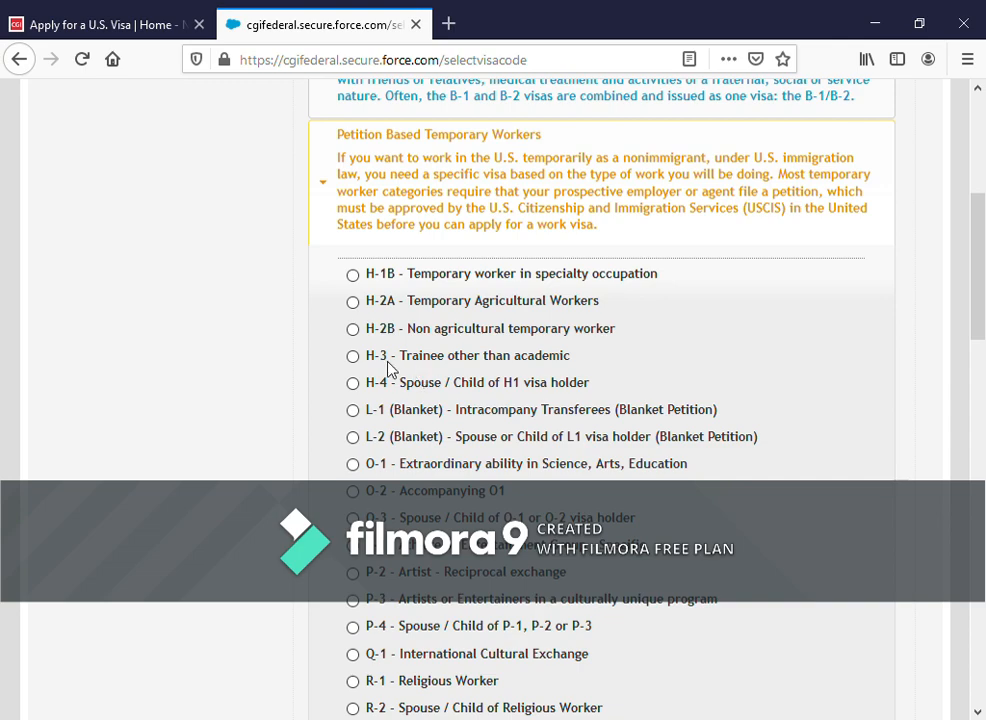
pyautogui.scroll(-3, 428, 338)
pyautogui.scroll(-2, 428, 342)
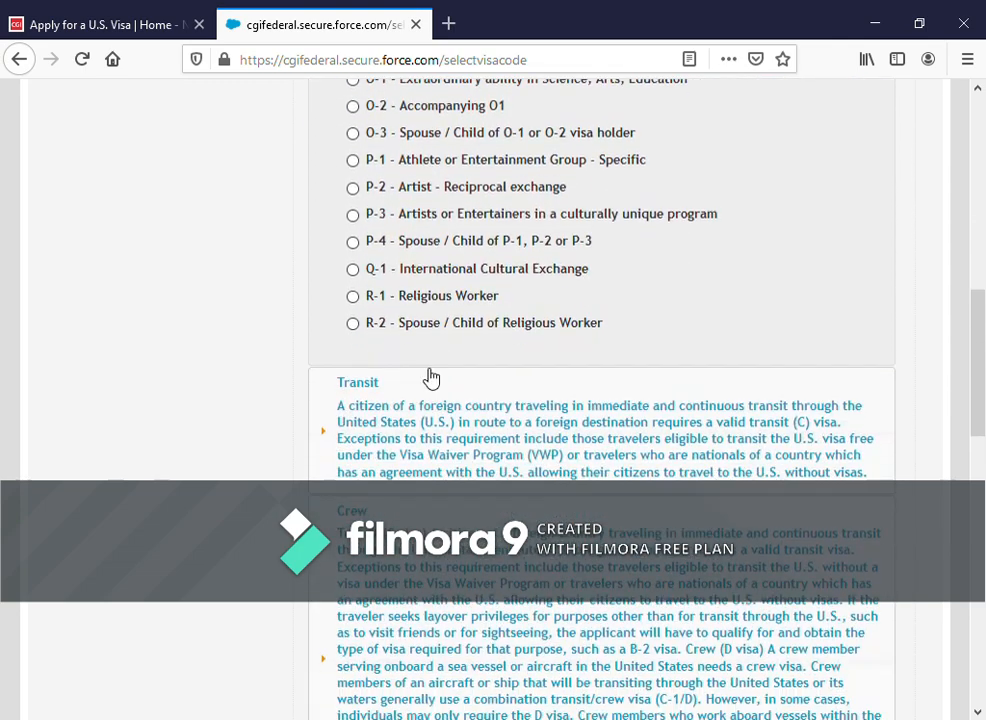
pyautogui.scroll(4, 396, 348)
pyautogui.scroll(3, 340, 160)
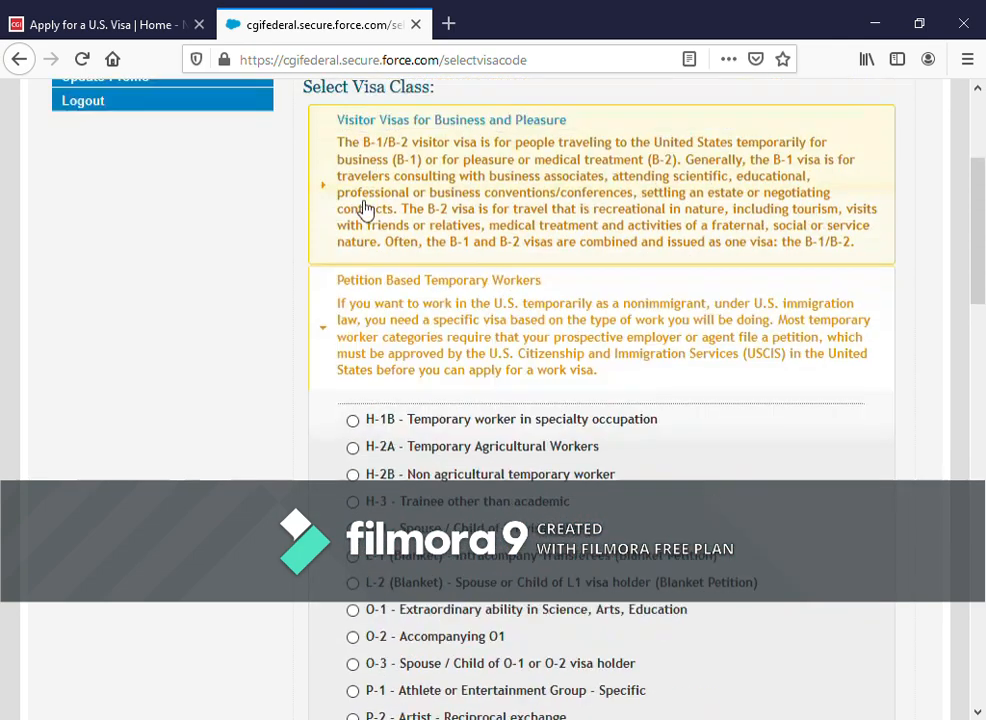
# - Select the 'B1/B2 - Visitor for Business and Pleasure' class and continue
pyautogui.click(374, 352)
pyautogui.click(357, 256)
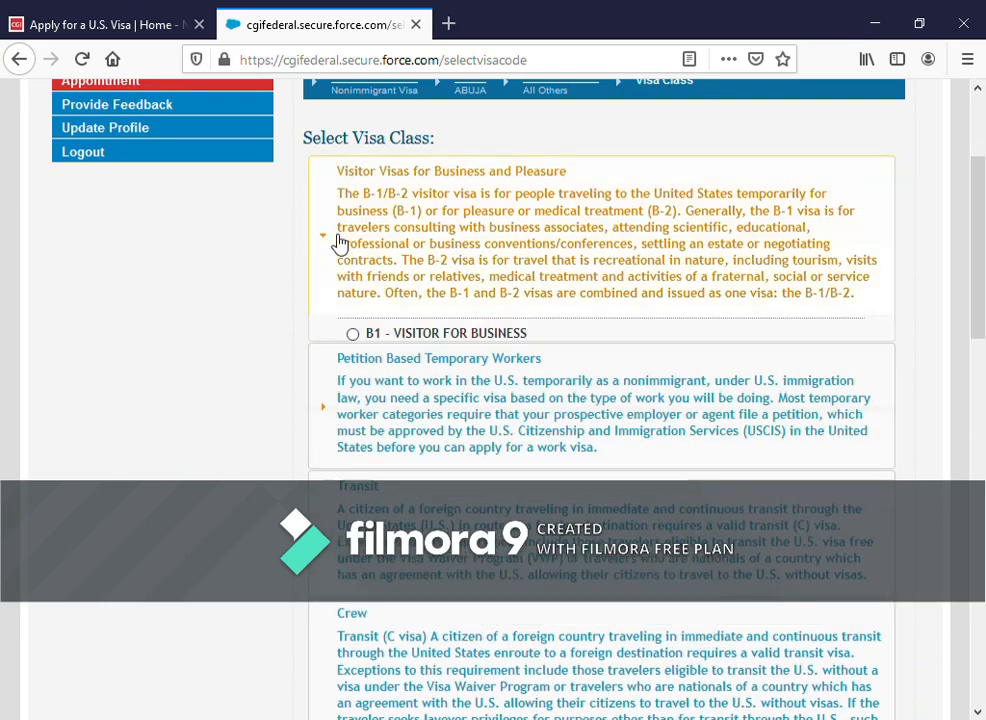
pyautogui.click(364, 373)
pyautogui.scroll(-15, 600, 358)
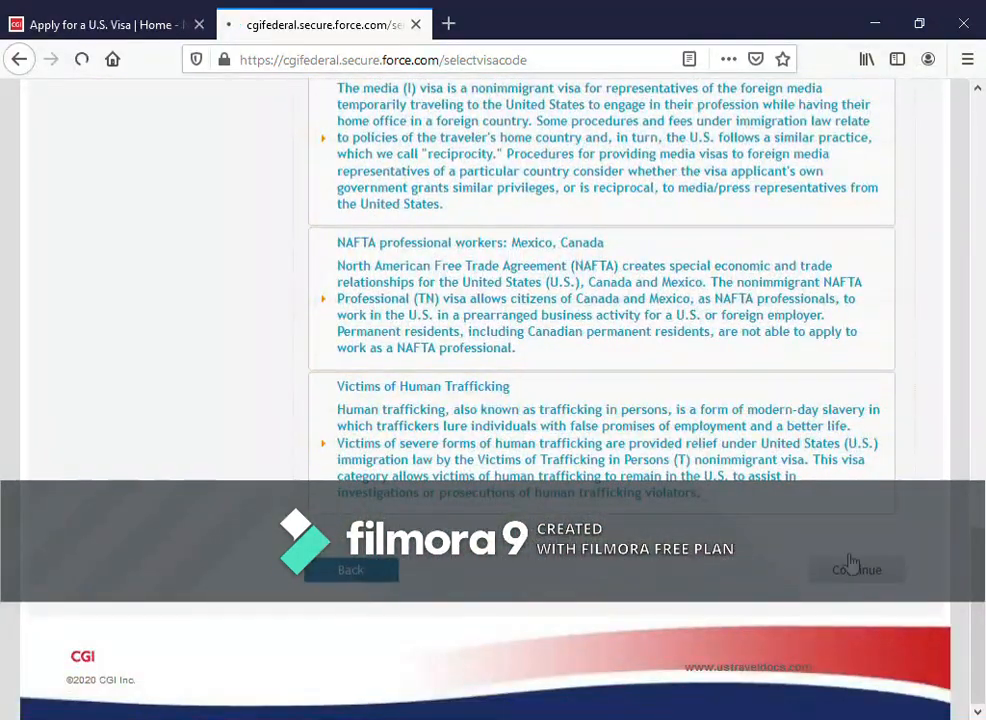
pyautogui.click(825, 568)
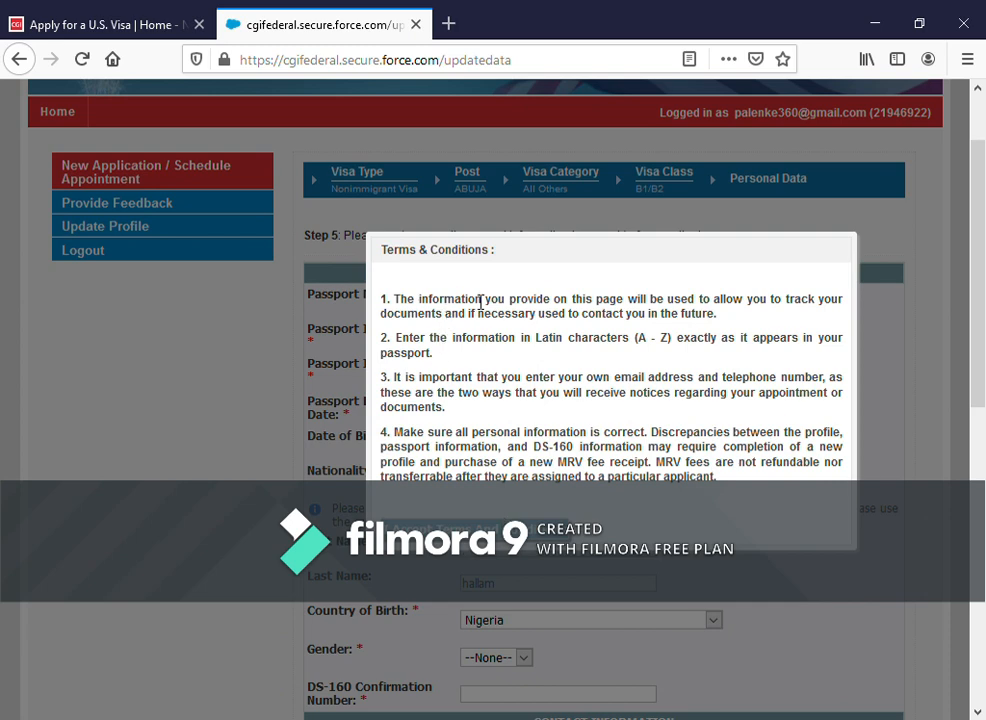
# - Accept the Terms & Conditions to reach the Step 5 Personal Data form
pyautogui.scroll(-2, 665, 335)
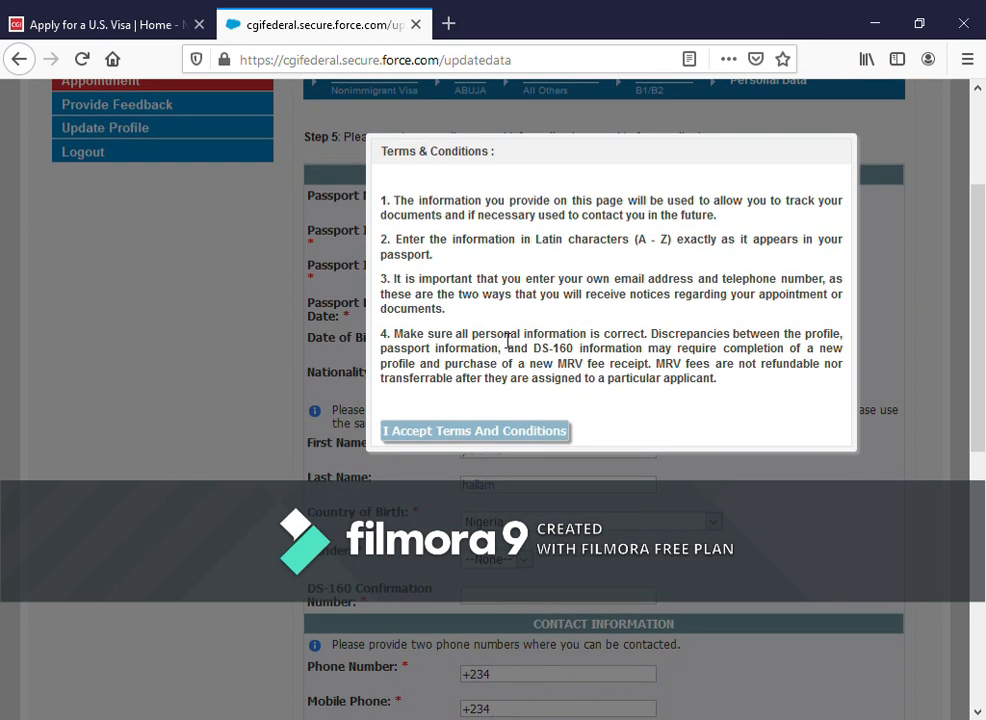
pyautogui.scroll(2, 513, 330)
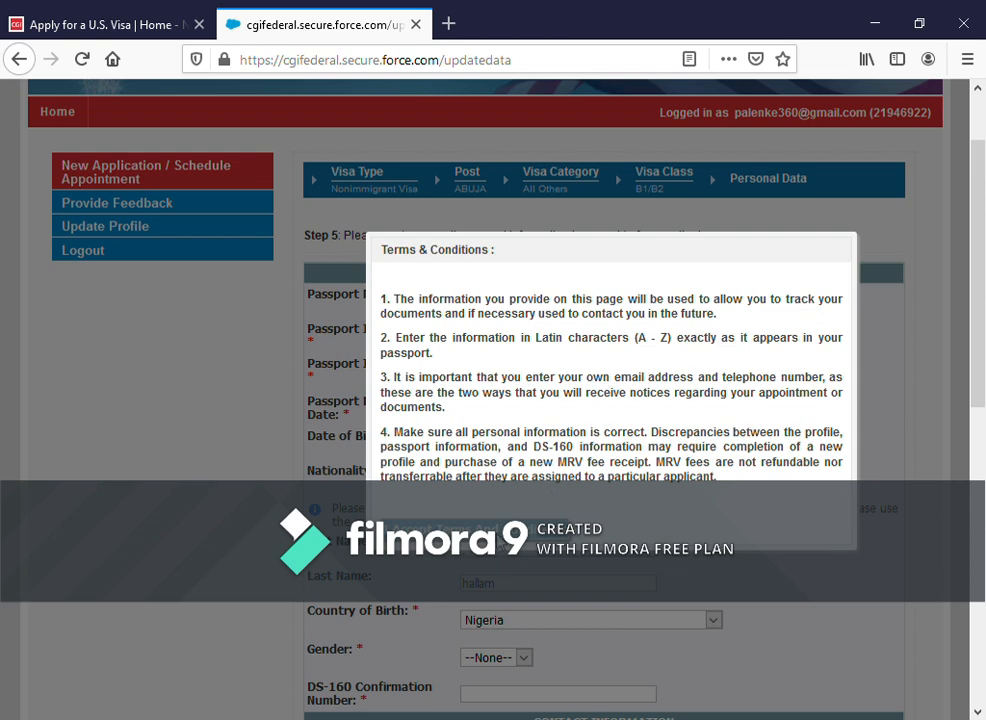
pyautogui.click(448, 530)
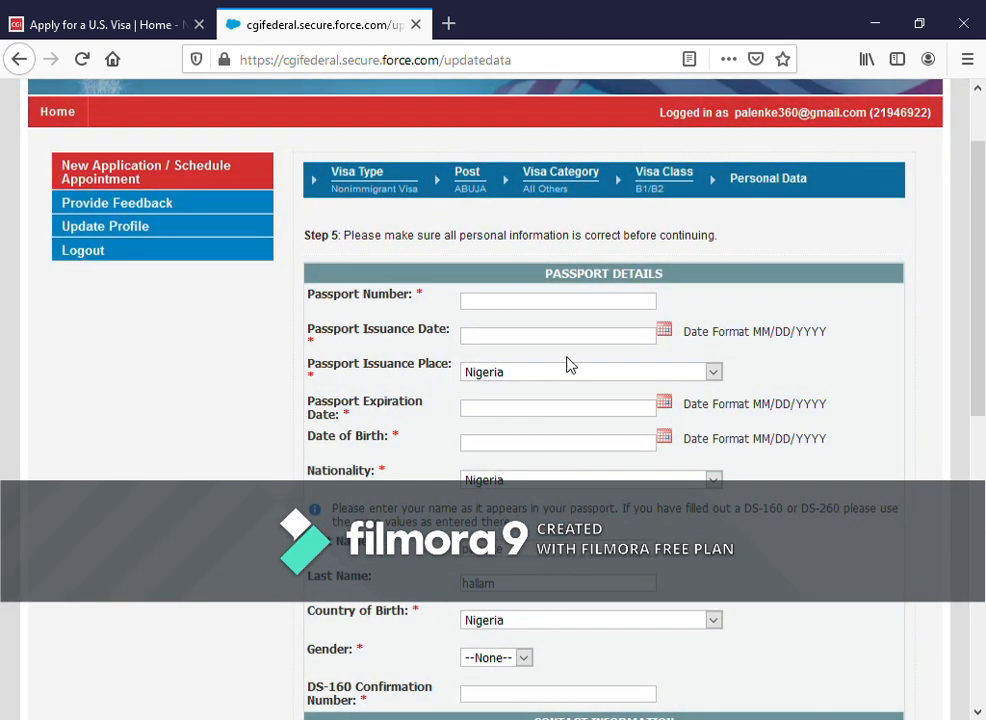
pyautogui.click(536, 311)
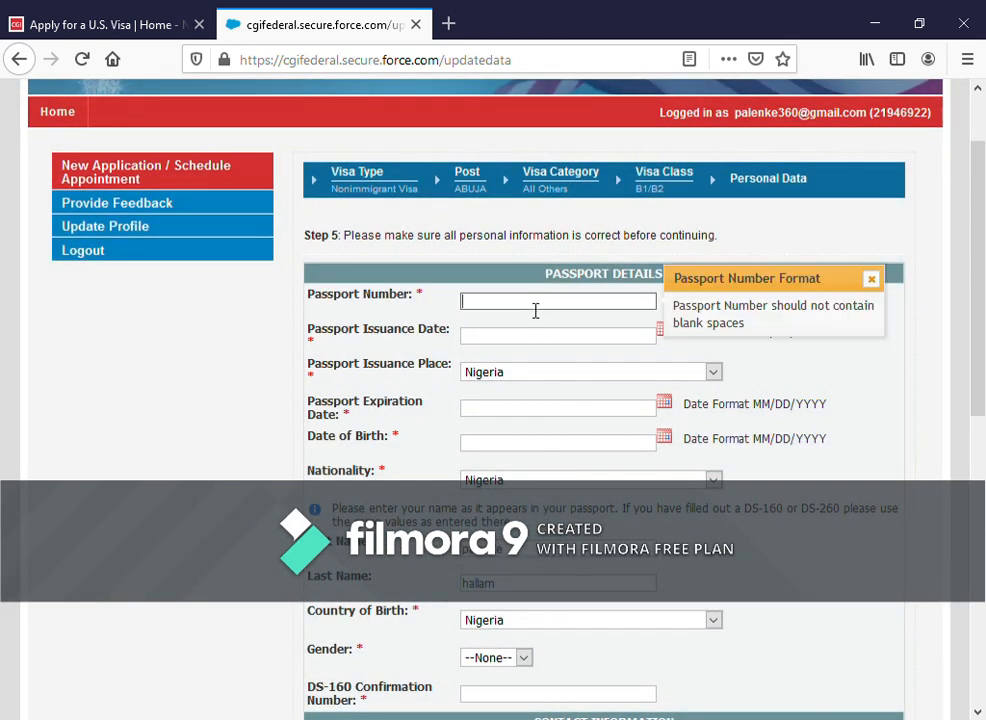
# - Enter the passport number, issue date 11/01/2016, expiry 11/04/2025 and birth date 11/01/1990
pyautogui.click(528, 338)
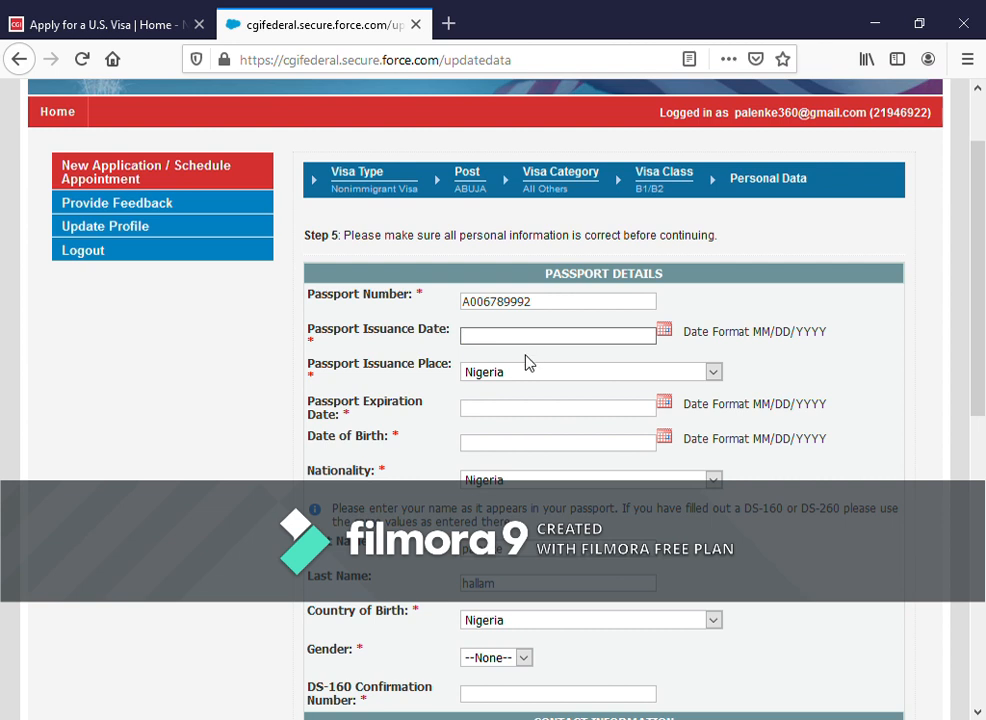
pyautogui.write('11/01/2016')
pyautogui.click(662, 405)
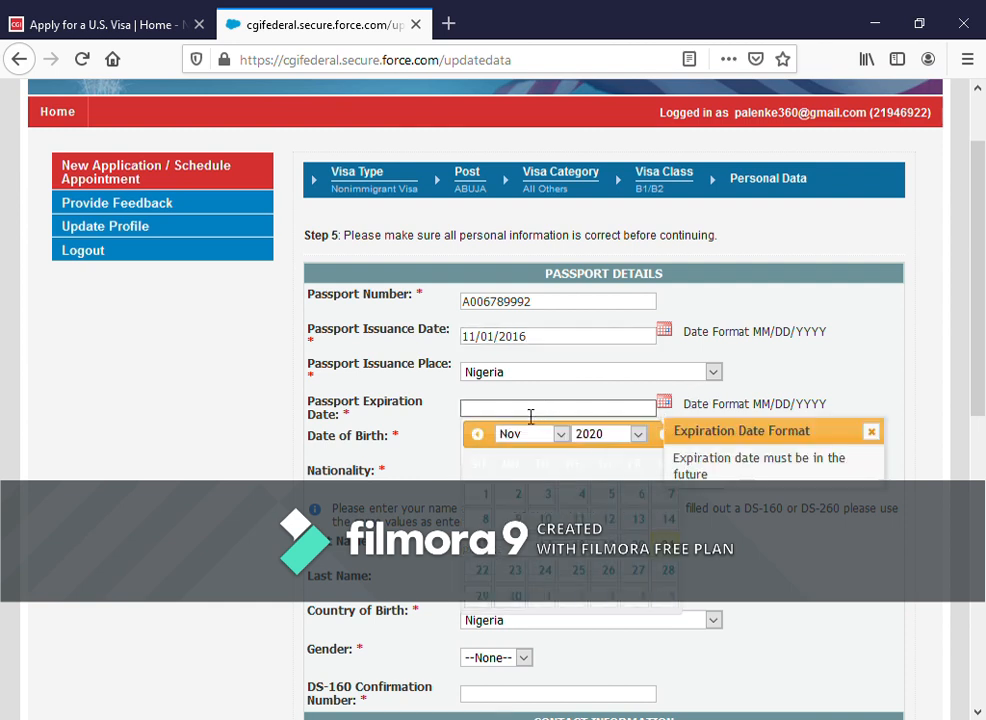
pyautogui.write('11/04/2025')
pyautogui.click(871, 431)
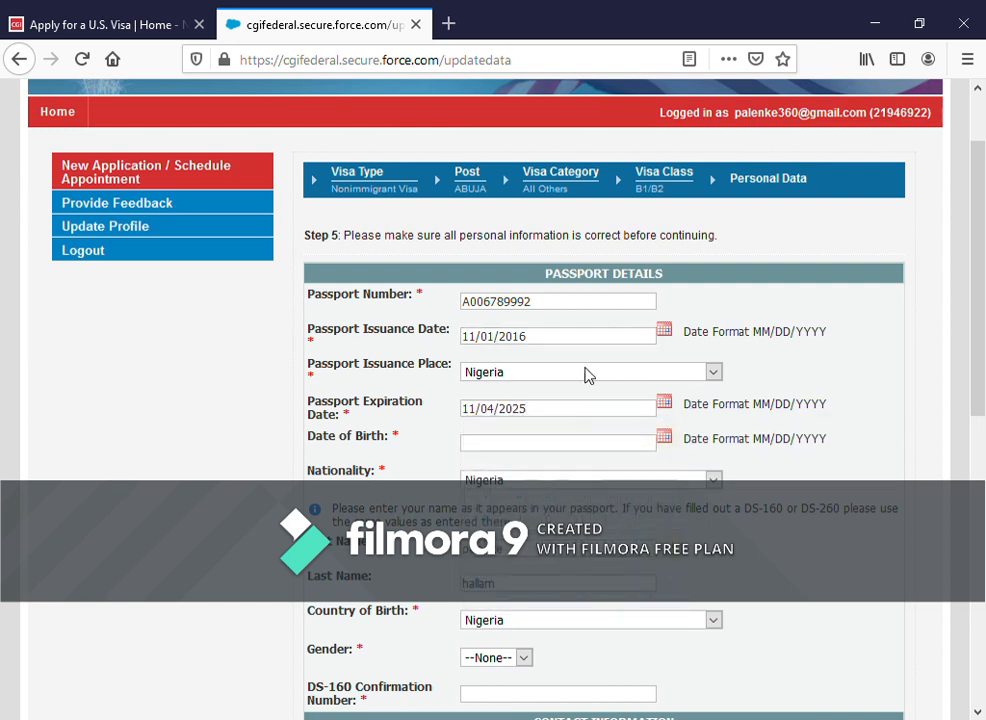
pyautogui.scroll(-2, 579, 405)
pyautogui.click(551, 346)
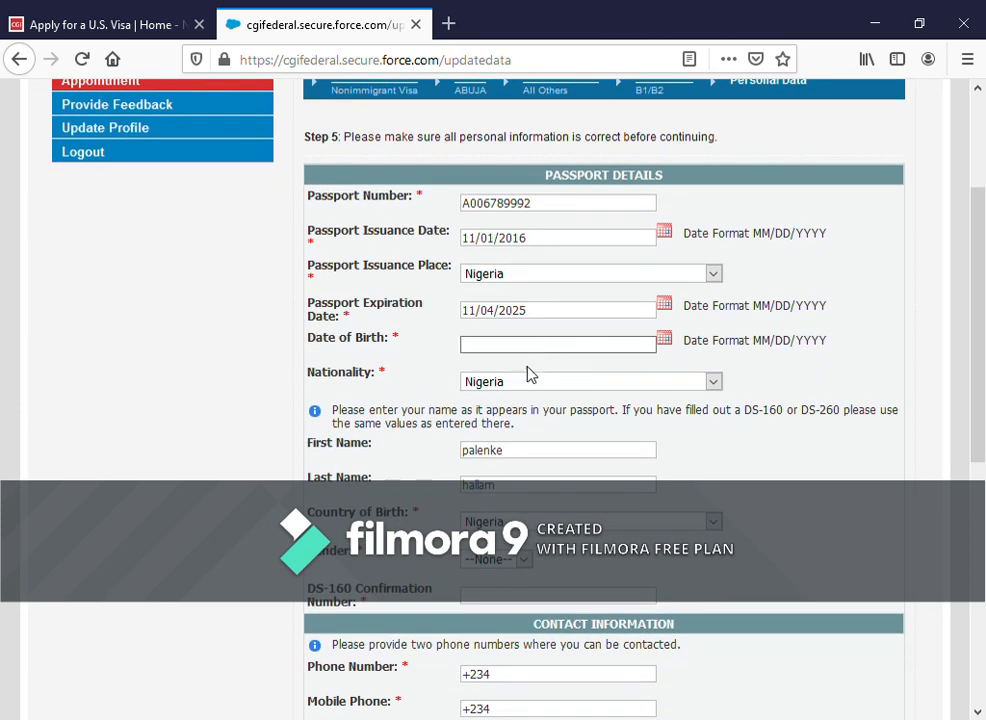
# - Set gender to Male, fill in the DS-160 confirmation number, and enter the phone number
pyautogui.scroll(-2, 603, 397)
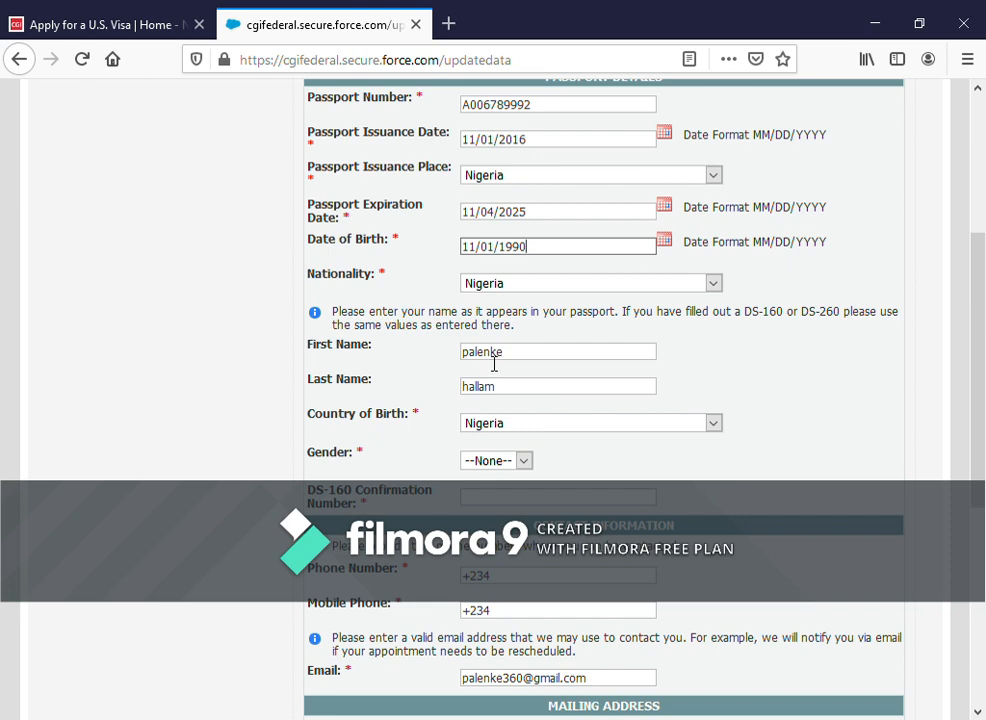
pyautogui.scroll(-1, 530, 392)
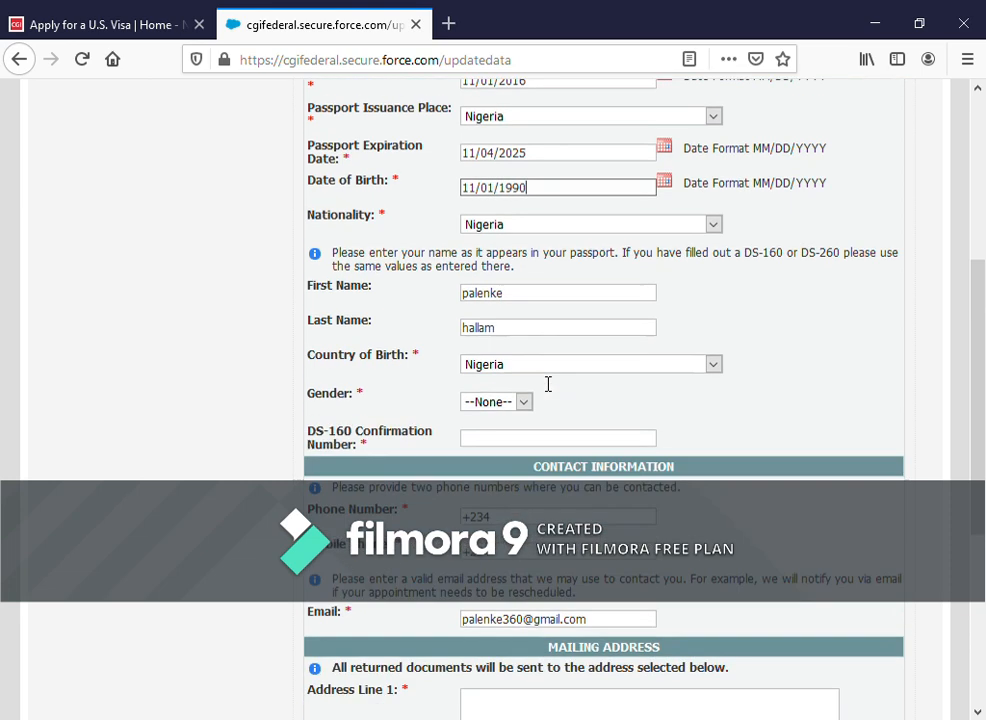
pyautogui.scroll(-2, 548, 384)
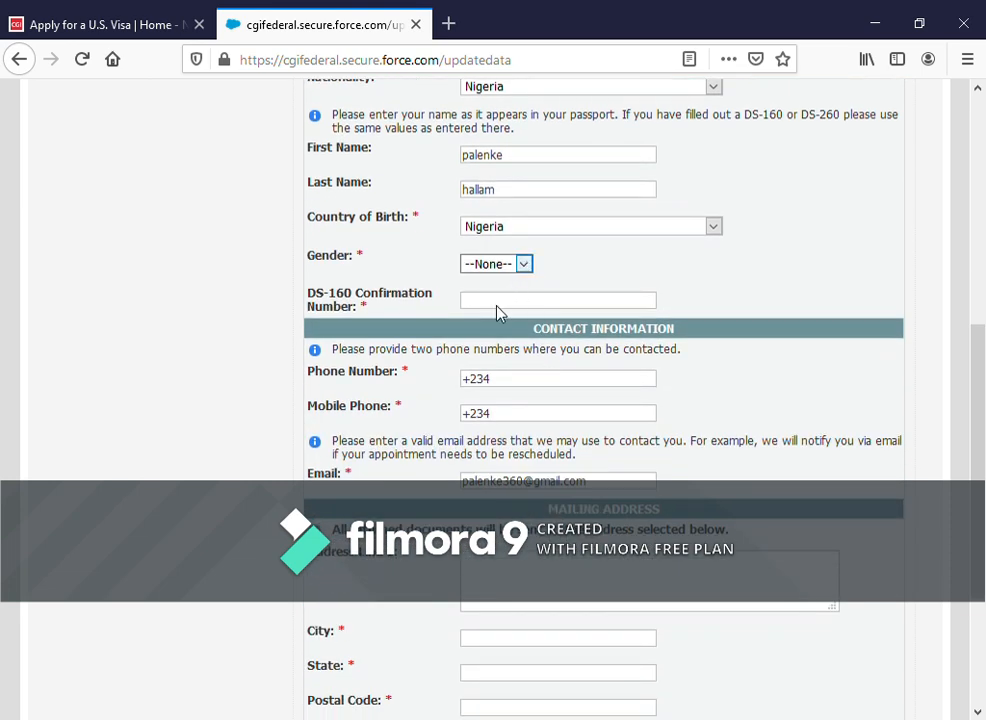
pyautogui.press('Down')
pyautogui.click(522, 302)
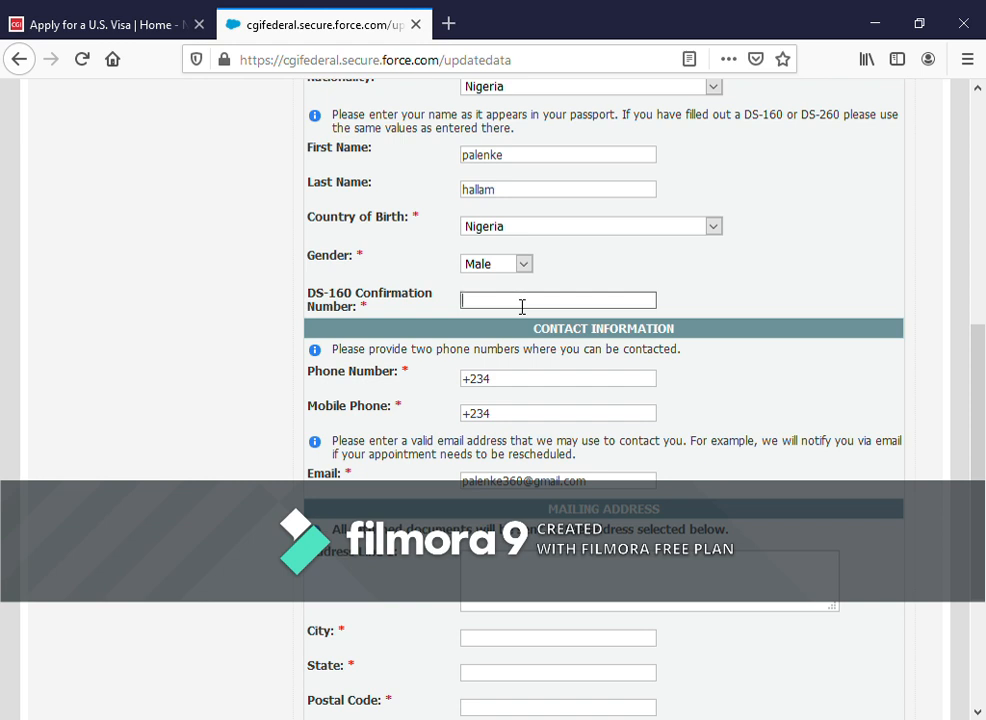
pyautogui.write('aa')
pyautogui.click(516, 325)
pyautogui.click(529, 385)
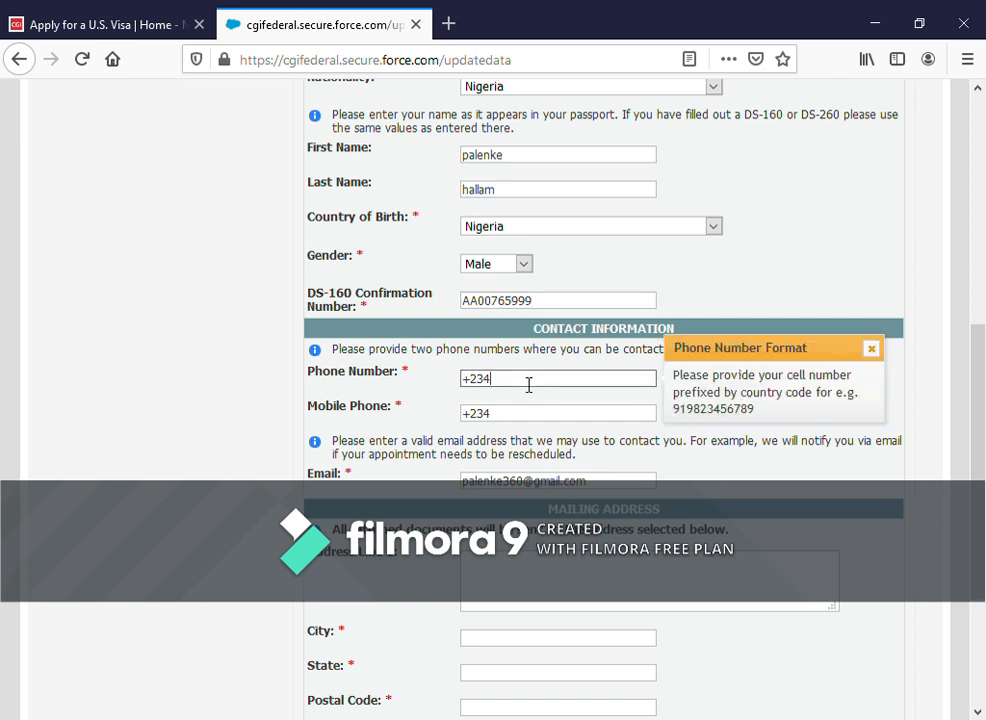
# - Enter the mailing address GARIKI, ABUJA, FCT, 900001 and submit the personal data form
pyautogui.scroll(-3, 529, 385)
pyautogui.click(525, 380)
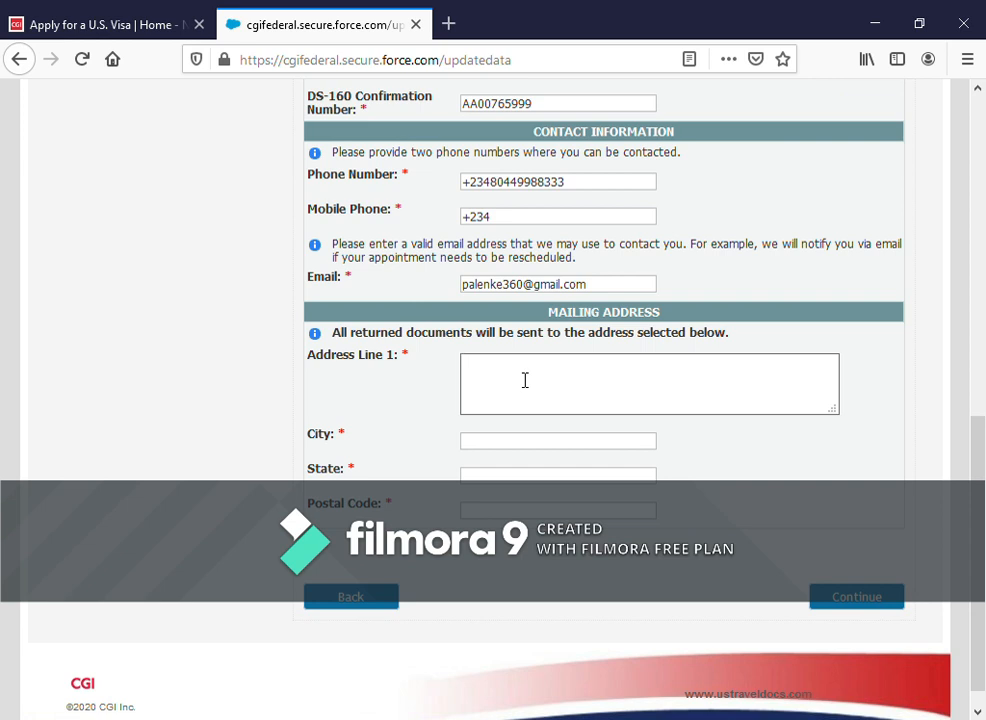
pyautogui.write('gar')
pyautogui.press('BackSpace')
pyautogui.press('BackSpace')
pyautogui.press('BackSpace')
pyautogui.write('GARIKI')
pyautogui.click(497, 444)
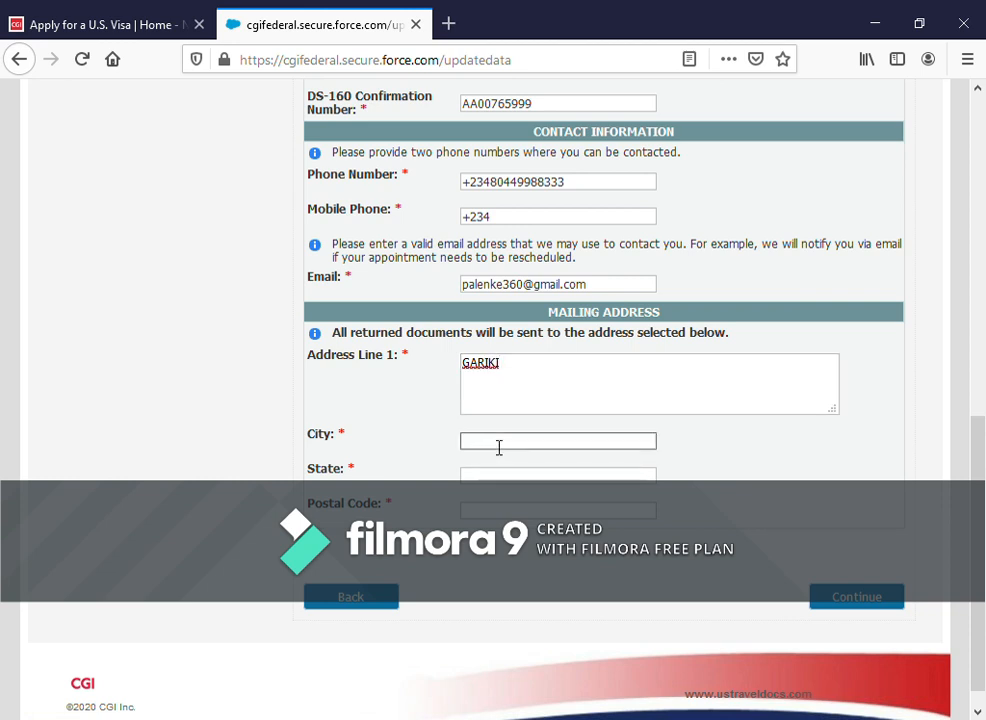
pyautogui.write('ABUJA')
pyautogui.click(503, 475)
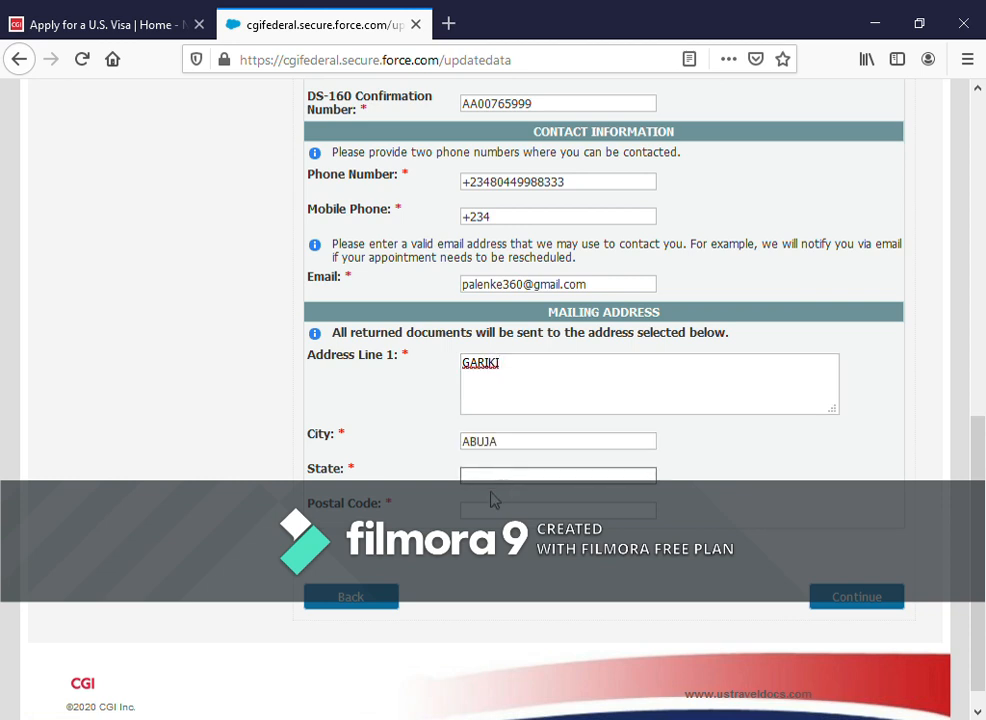
pyautogui.write('FCT')
pyautogui.click(504, 509)
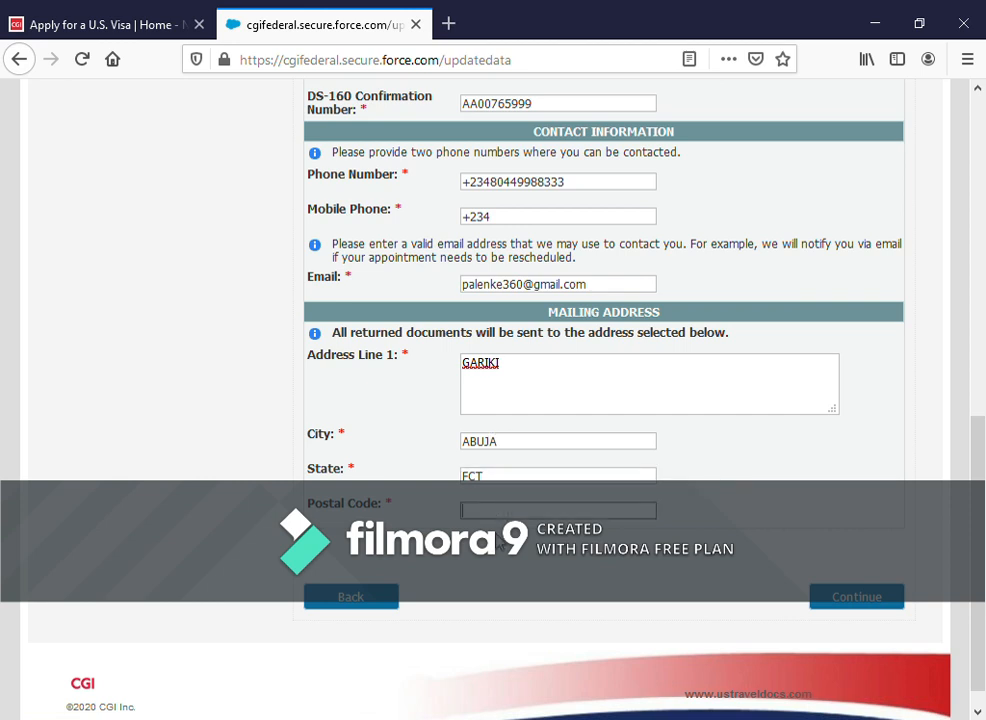
pyautogui.write('900001')
pyautogui.click(855, 598)
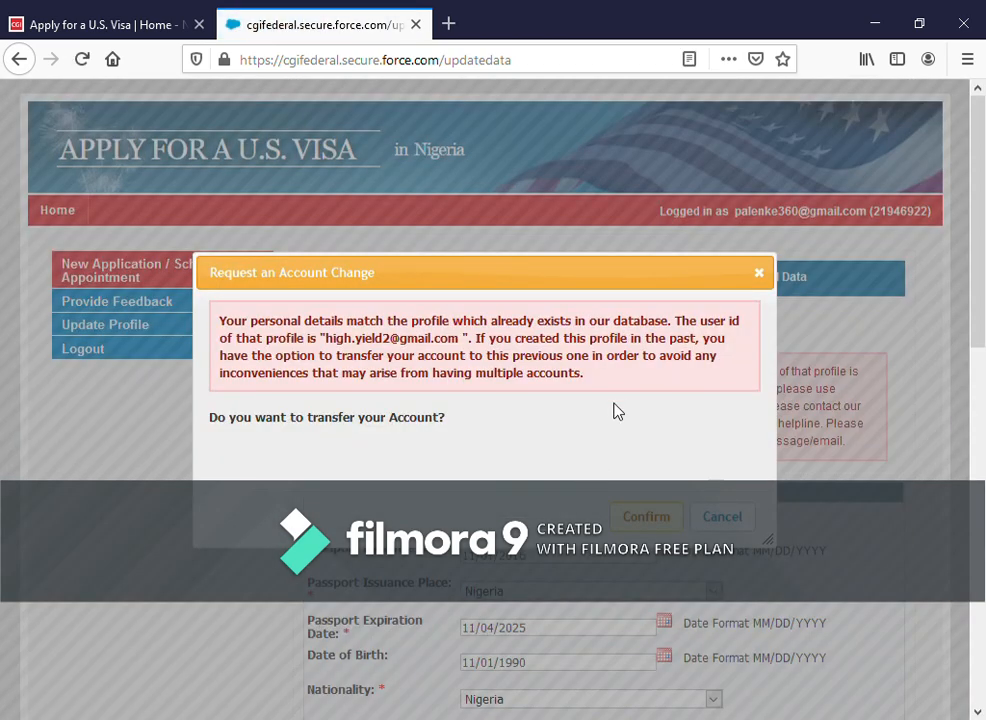
# - Decline the account transfer and correct the passport number, dismissing its format hint
pyautogui.click(722, 517)
pyautogui.scroll(-2, 716, 524)
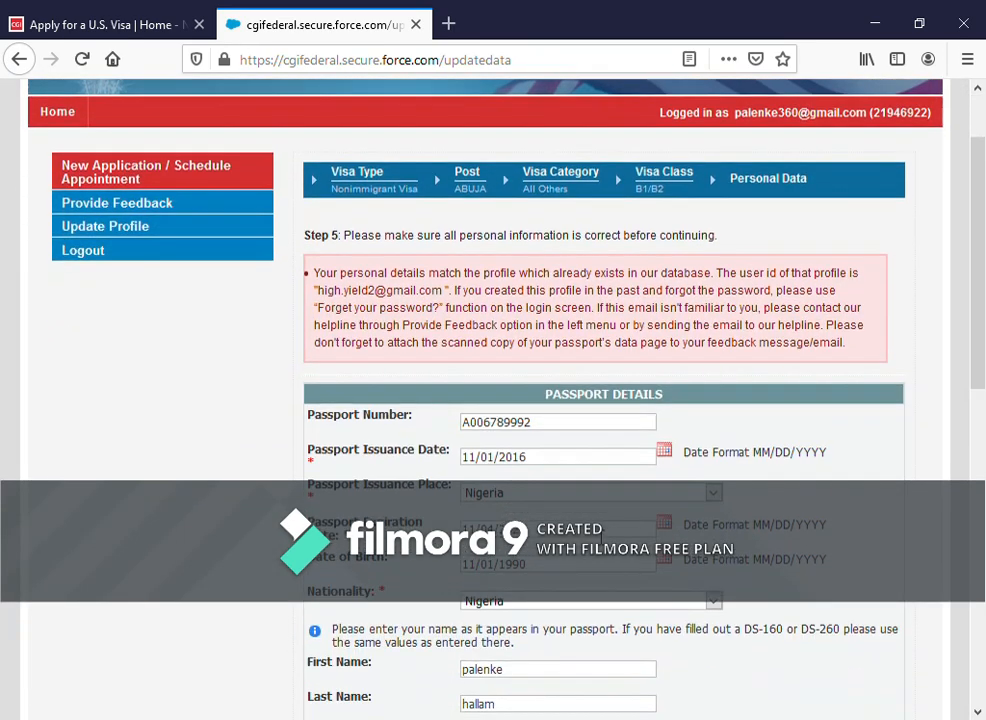
pyautogui.click(555, 425)
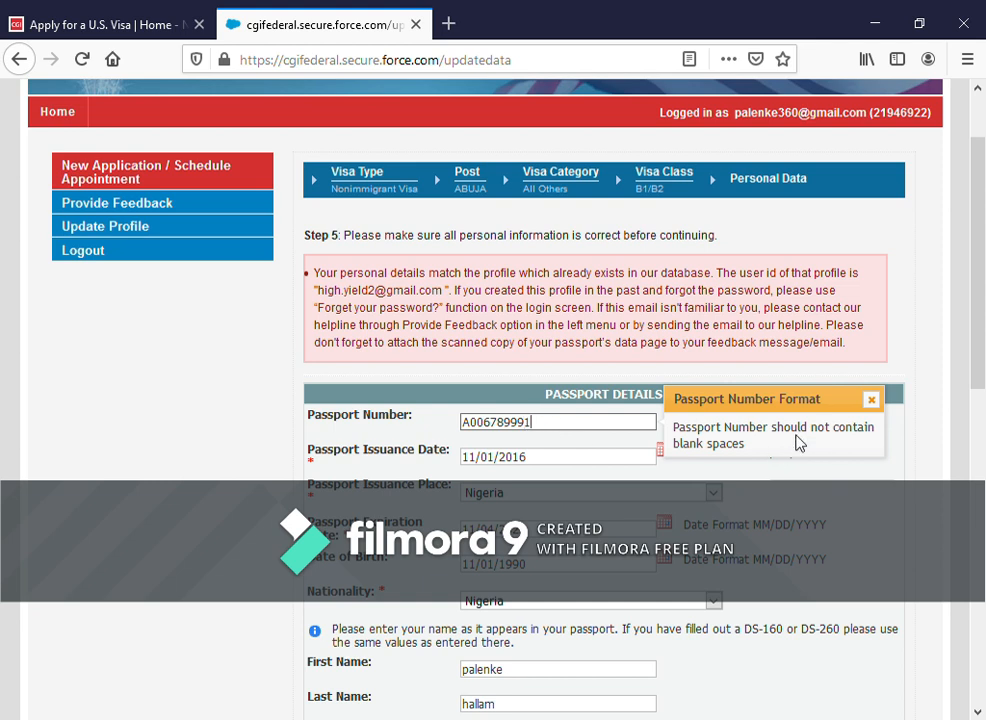
pyautogui.click(871, 400)
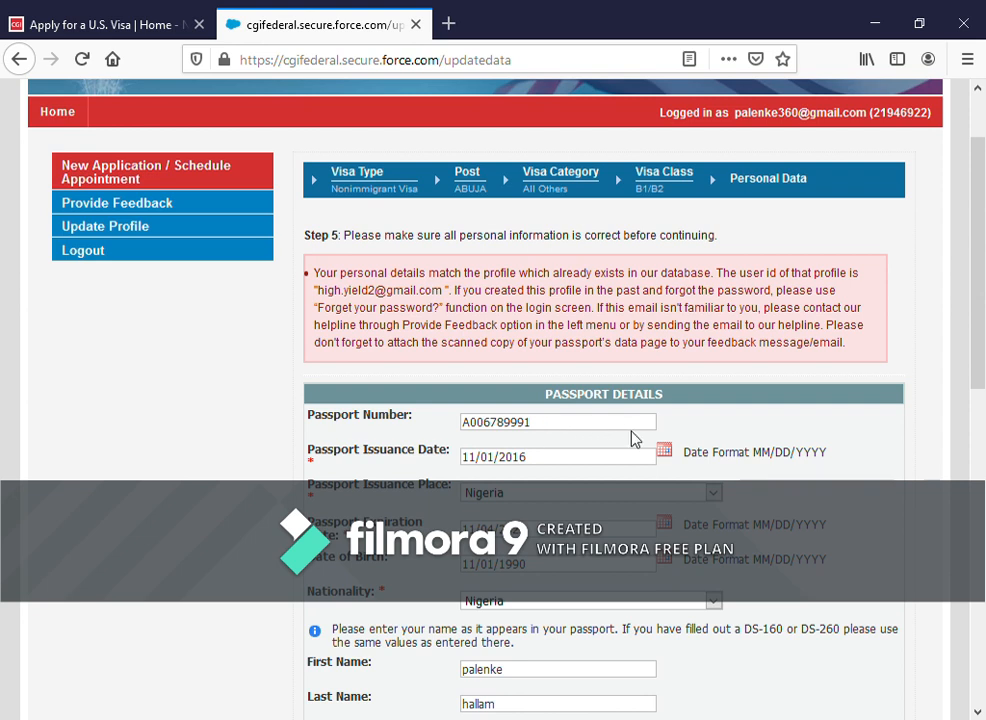
# - Resubmit the corrected personal data form
pyautogui.scroll(-5, 815, 462)
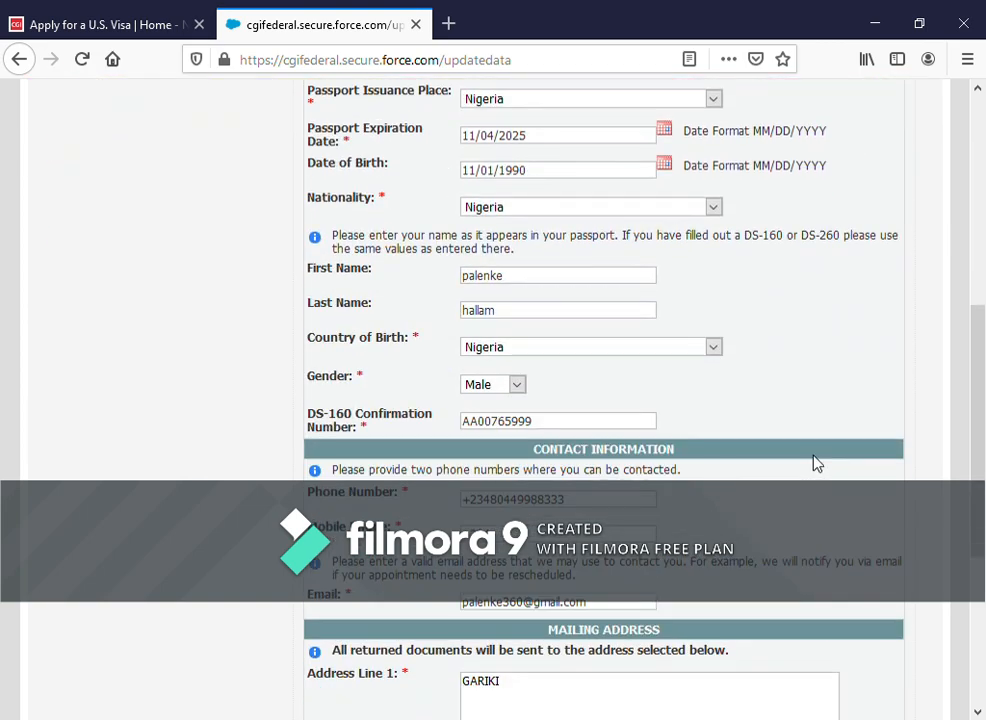
pyautogui.scroll(5, 572, 323)
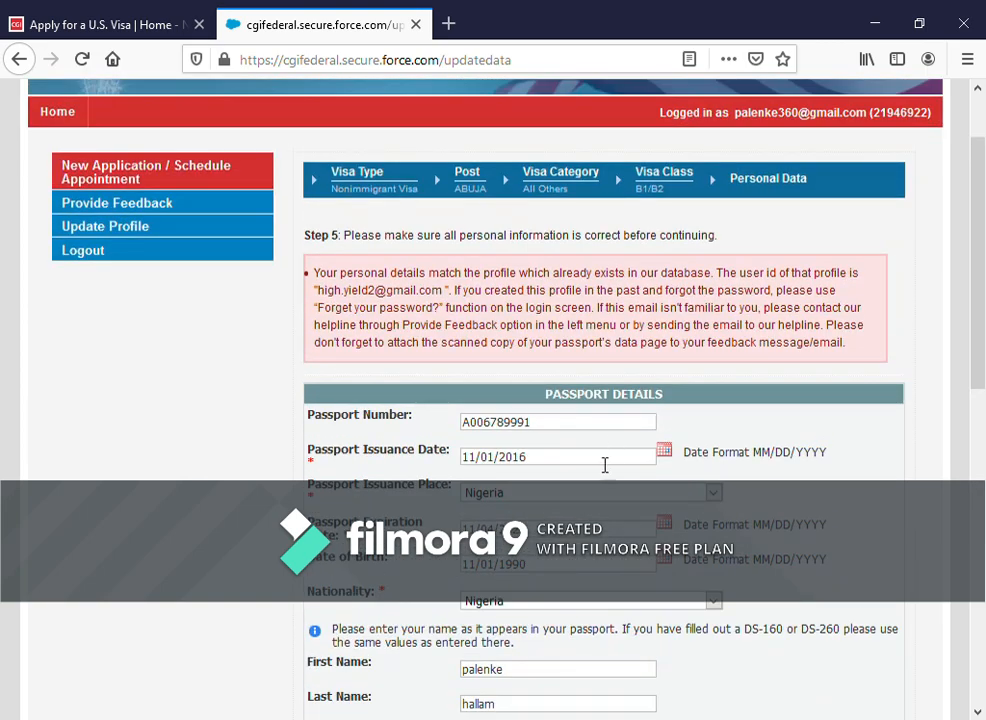
pyautogui.scroll(-6, 755, 555)
pyautogui.click(862, 570)
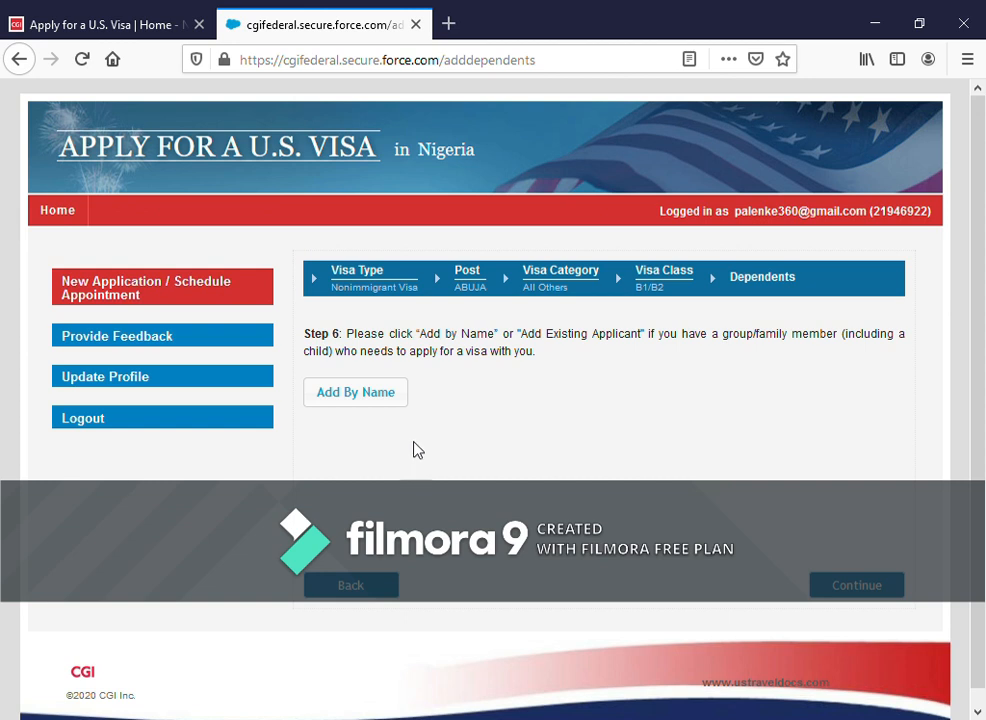
# - Open the Add/Edit Applicant form, close it unsaved, and continue with no dependents
pyautogui.click(373, 403)
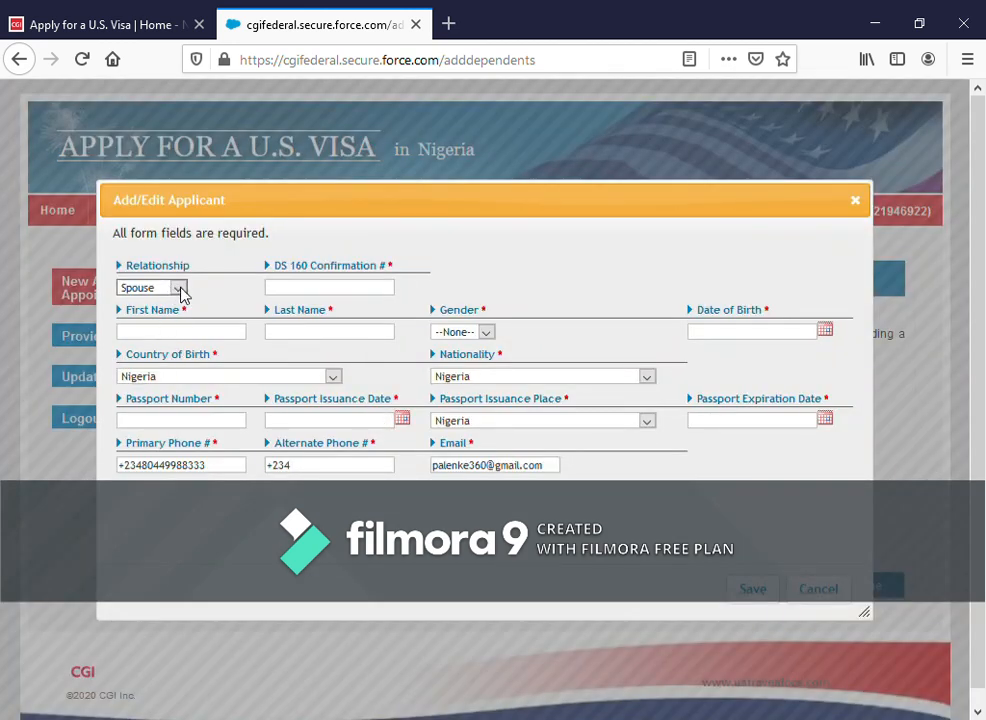
pyautogui.click(323, 293)
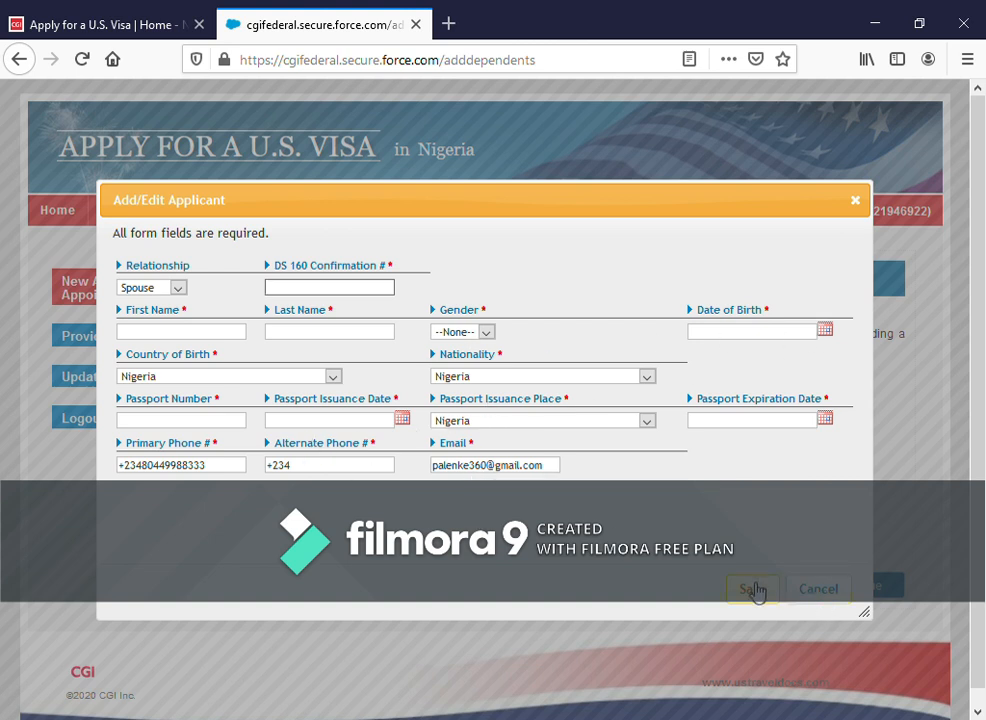
pyautogui.click(855, 200)
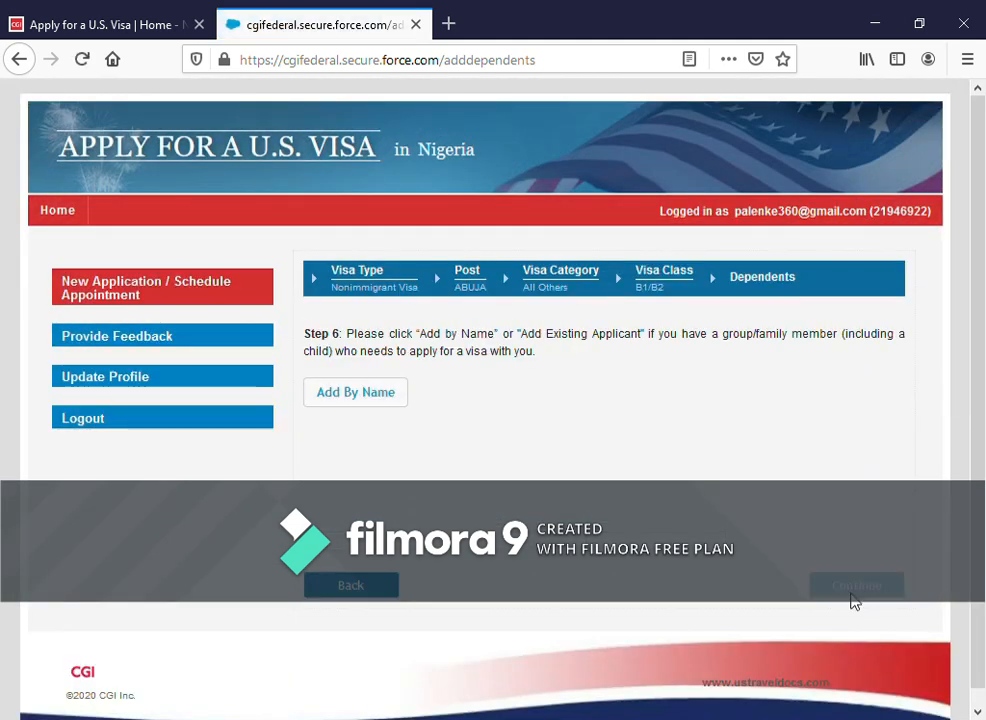
pyautogui.click(855, 590)
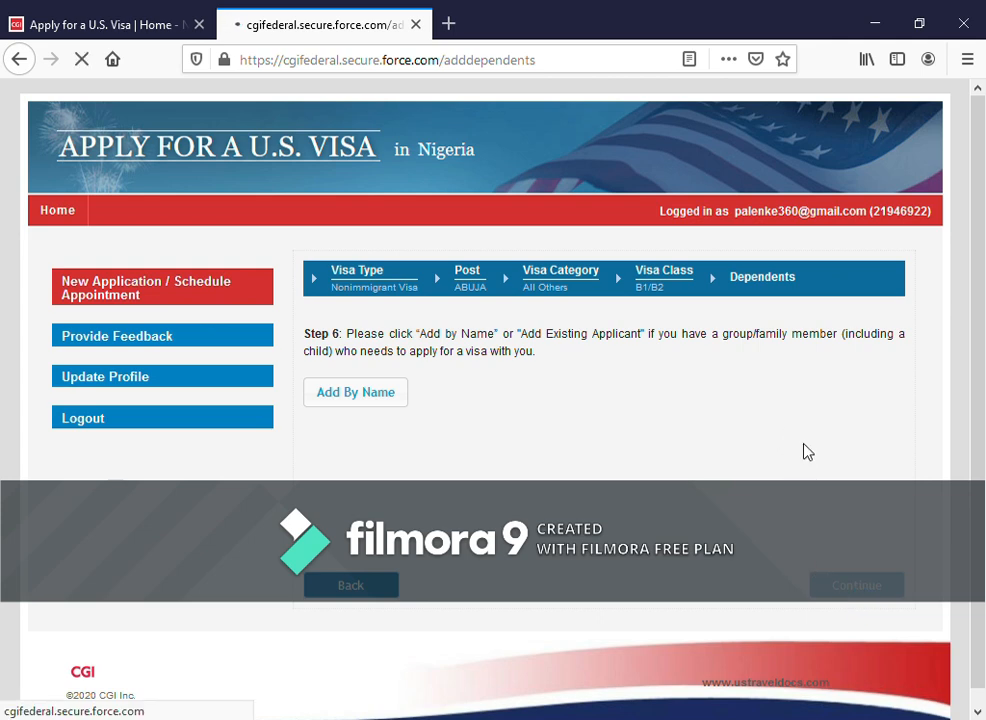
# - Choose Abuja as the pick-up state and Wuse 2 as the city, then continue
pyautogui.scroll(-2, 790, 452)
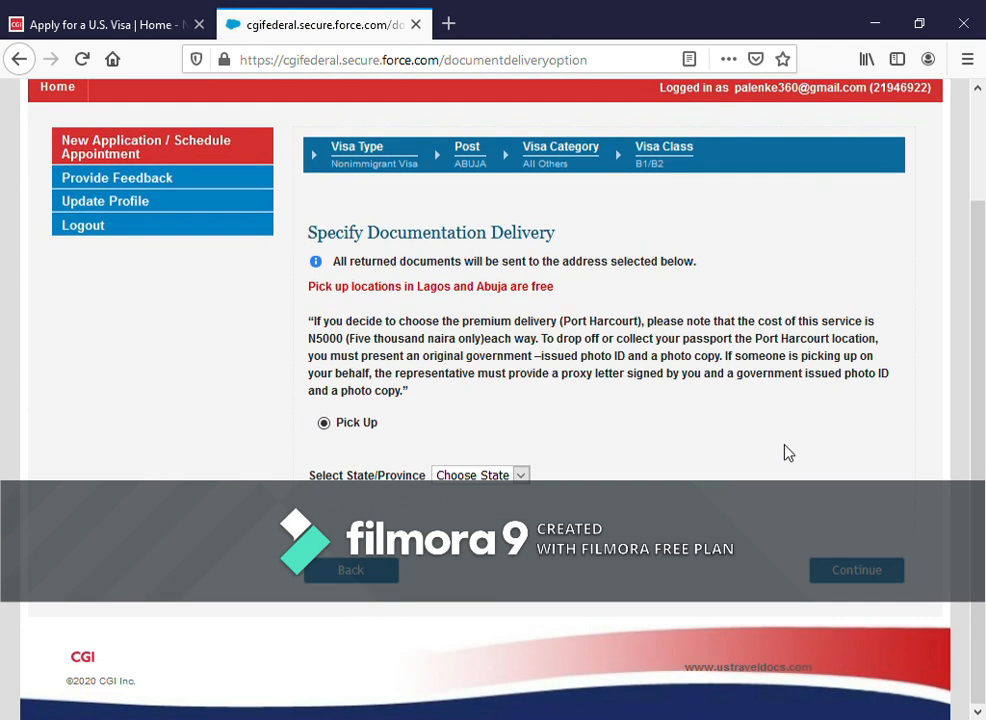
pyautogui.click(522, 477)
pyautogui.click(463, 527)
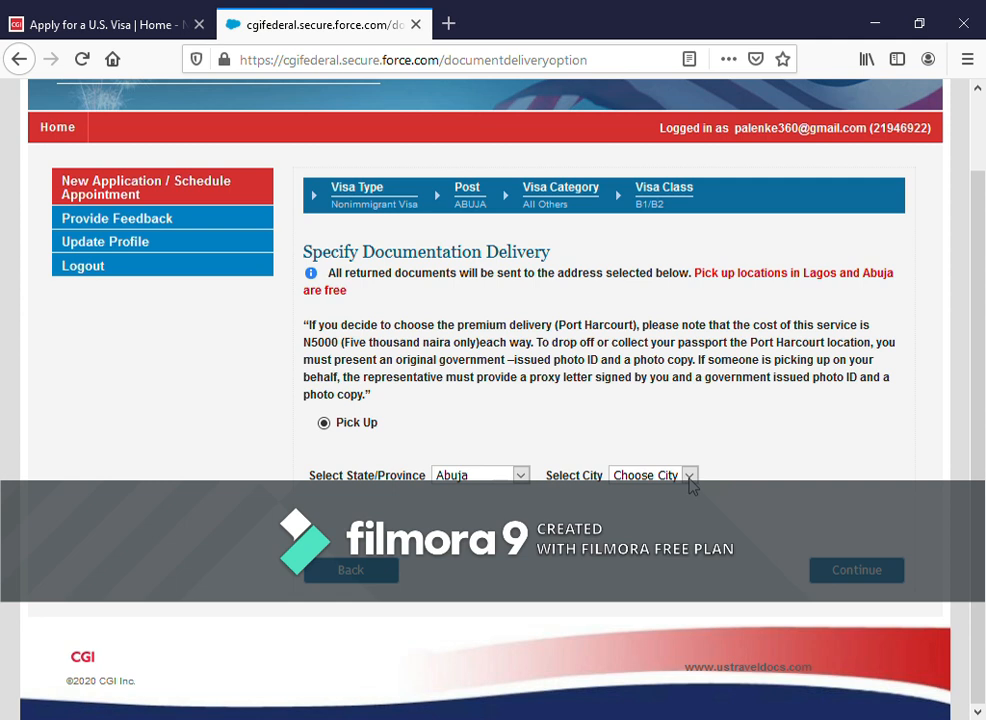
pyautogui.click(690, 478)
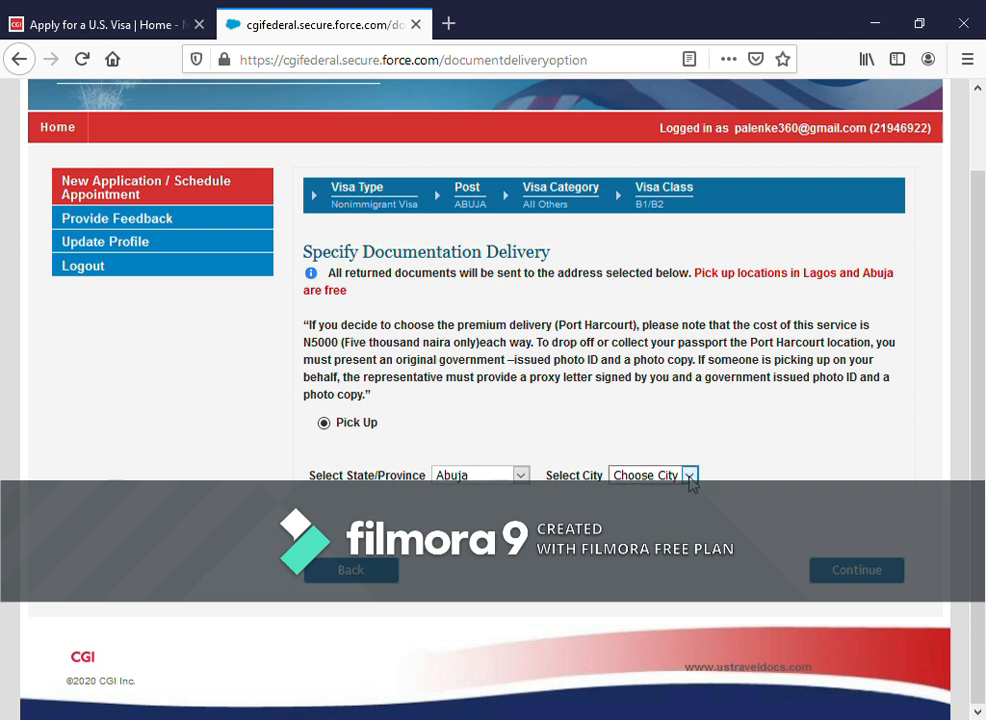
pyautogui.click(671, 533)
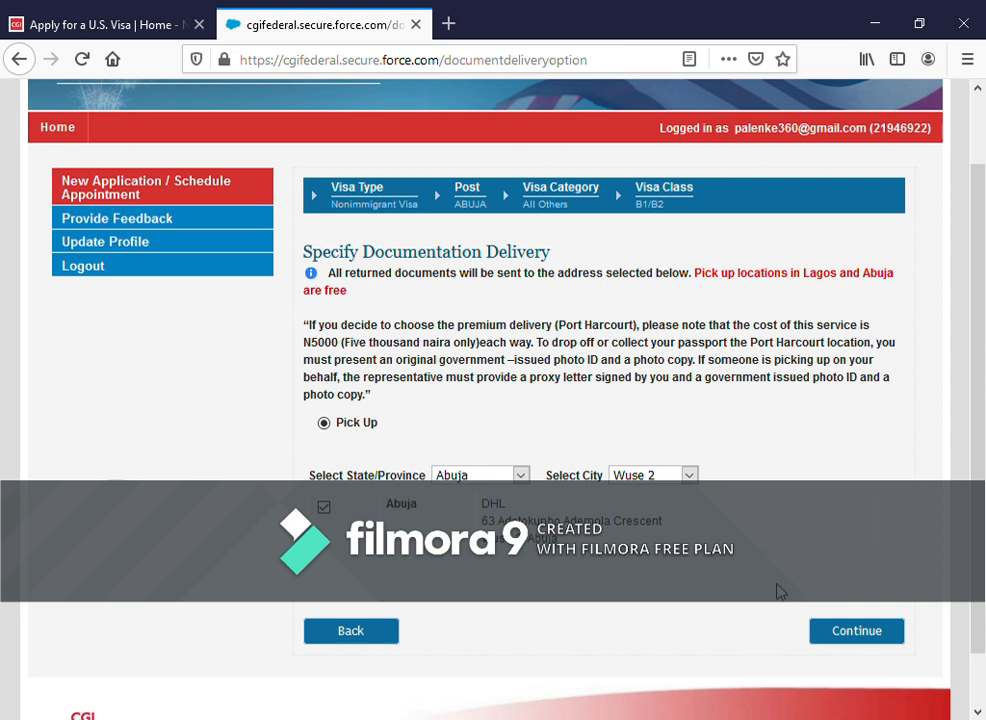
pyautogui.click(858, 632)
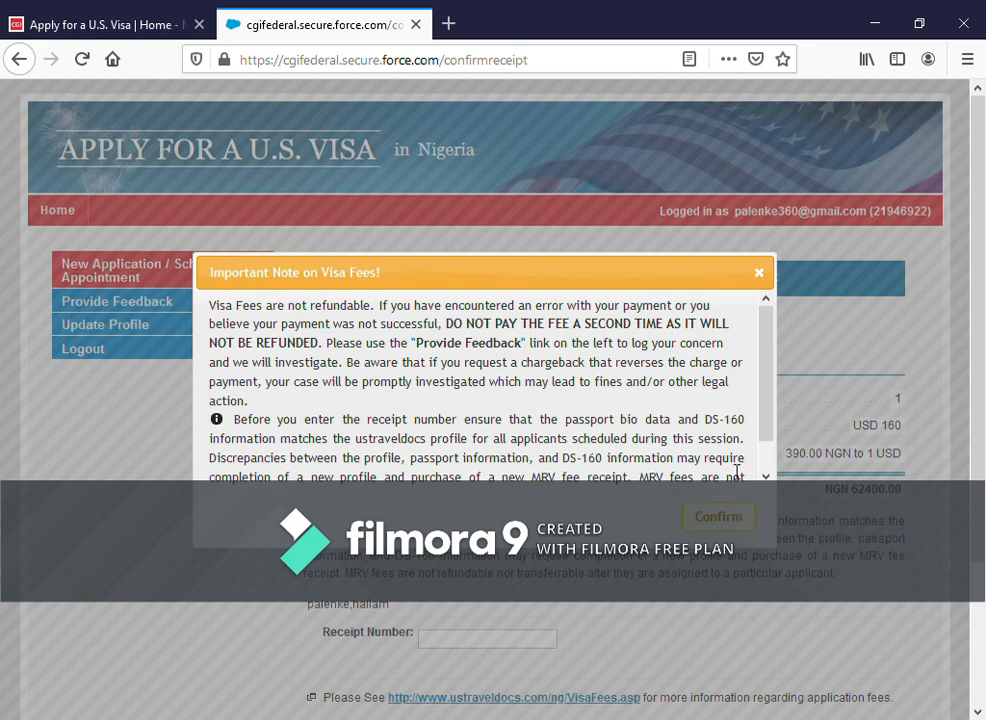
# - Read and confirm the Important Note on Visa Fees
pyautogui.scroll(-1, 722, 405)
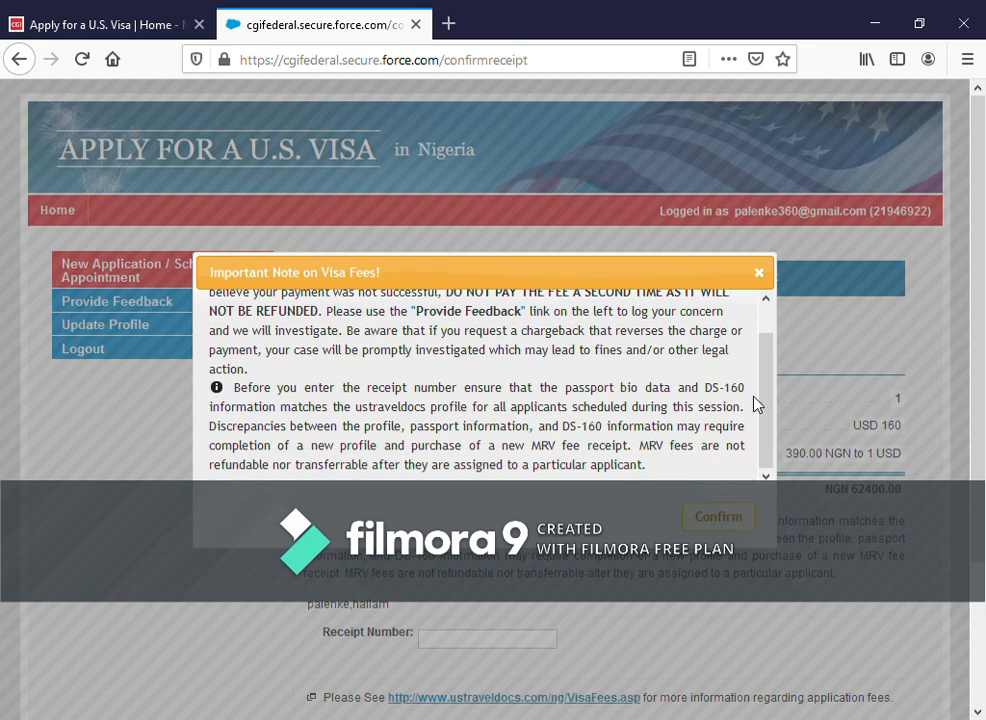
pyautogui.scroll(1, 756, 405)
pyautogui.scroll(-1, 689, 467)
pyautogui.scroll(2, 700, 400)
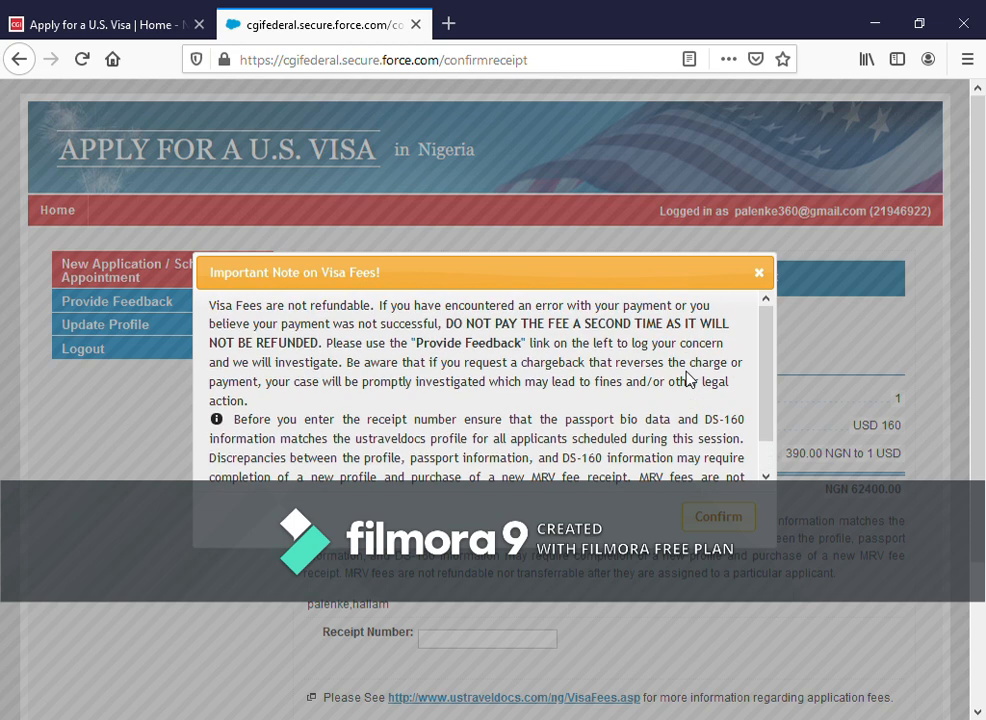
pyautogui.click(718, 516)
# - Review the NGN 62400.00 total fee and focus the Receipt Number field
pyautogui.scroll(-3, 612, 463)
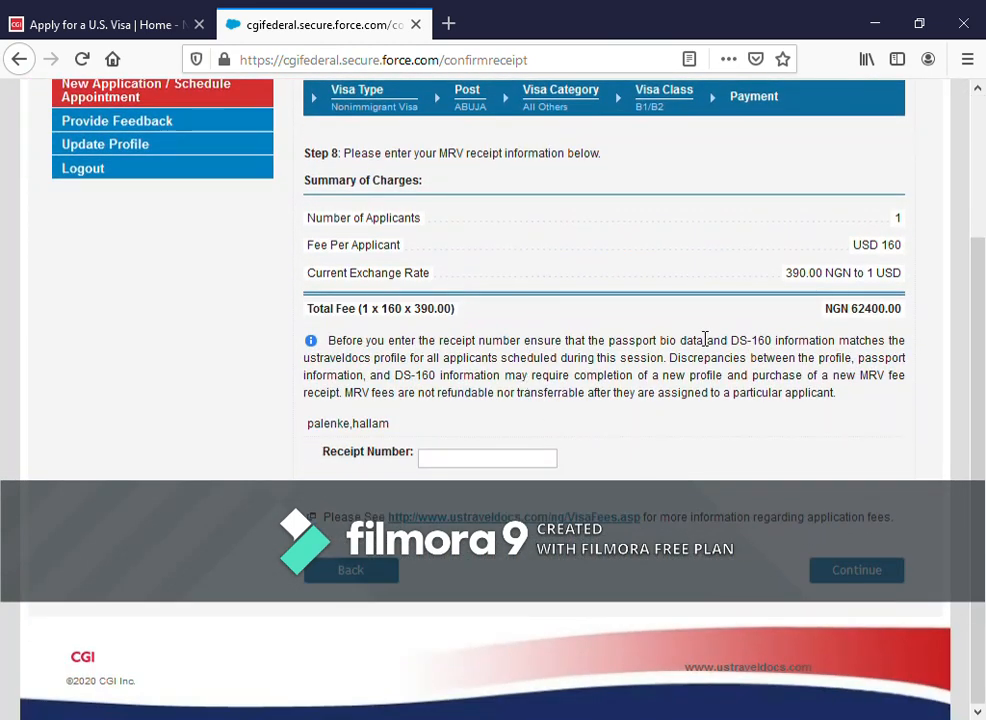
pyautogui.moveTo(860, 316); pyautogui.dragTo(909, 321)
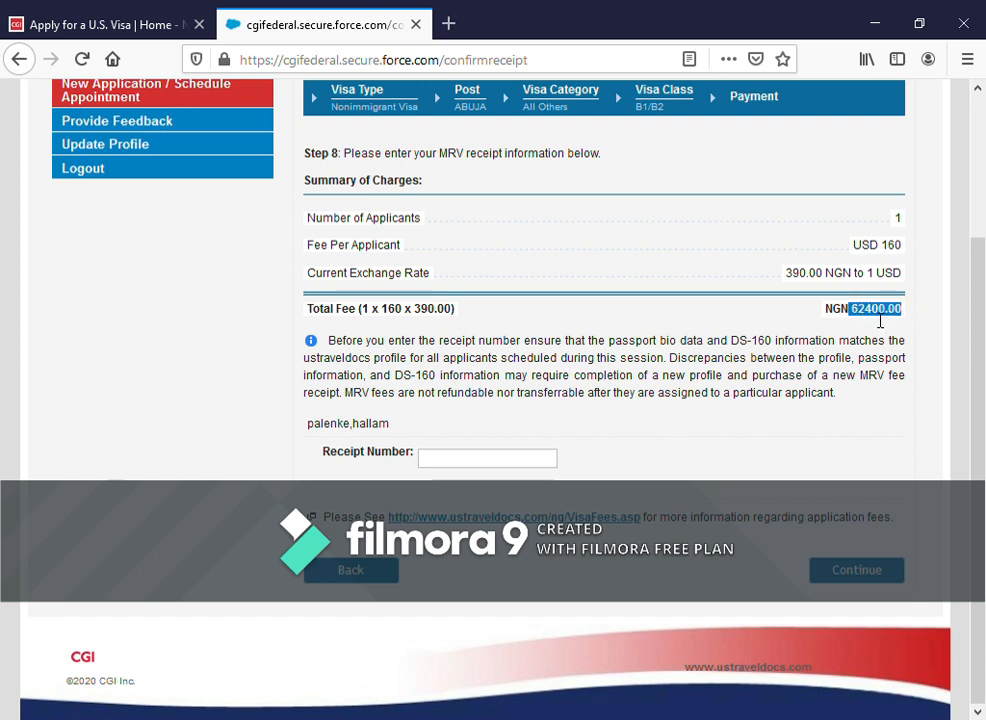
pyautogui.click(873, 320)
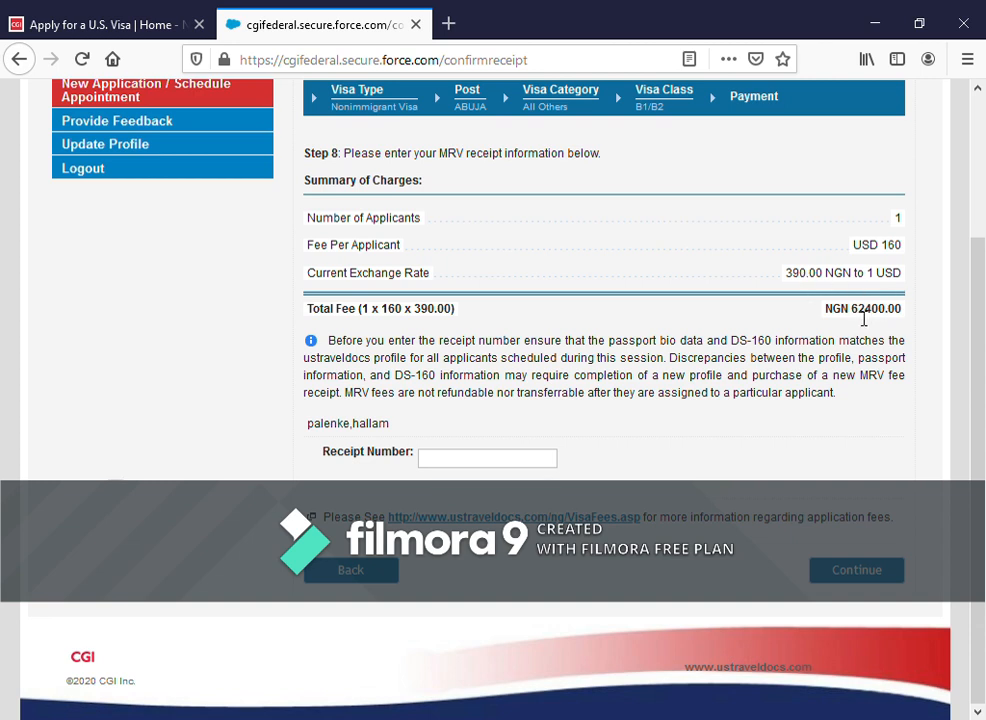
pyautogui.moveTo(852, 318); pyautogui.dragTo(897, 319)
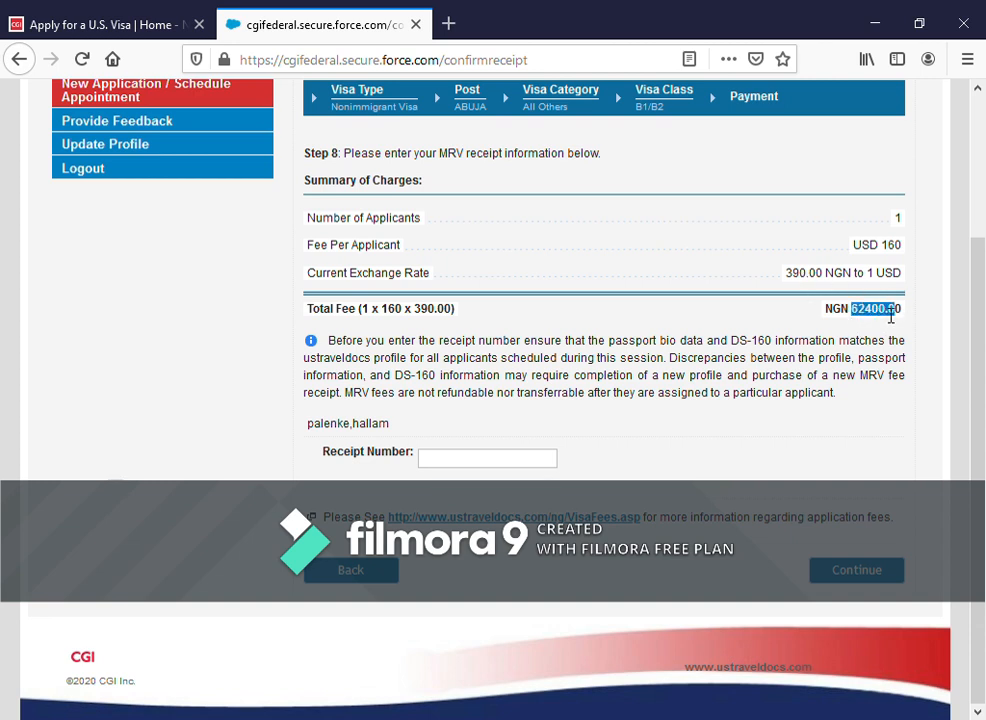
pyautogui.click(895, 315)
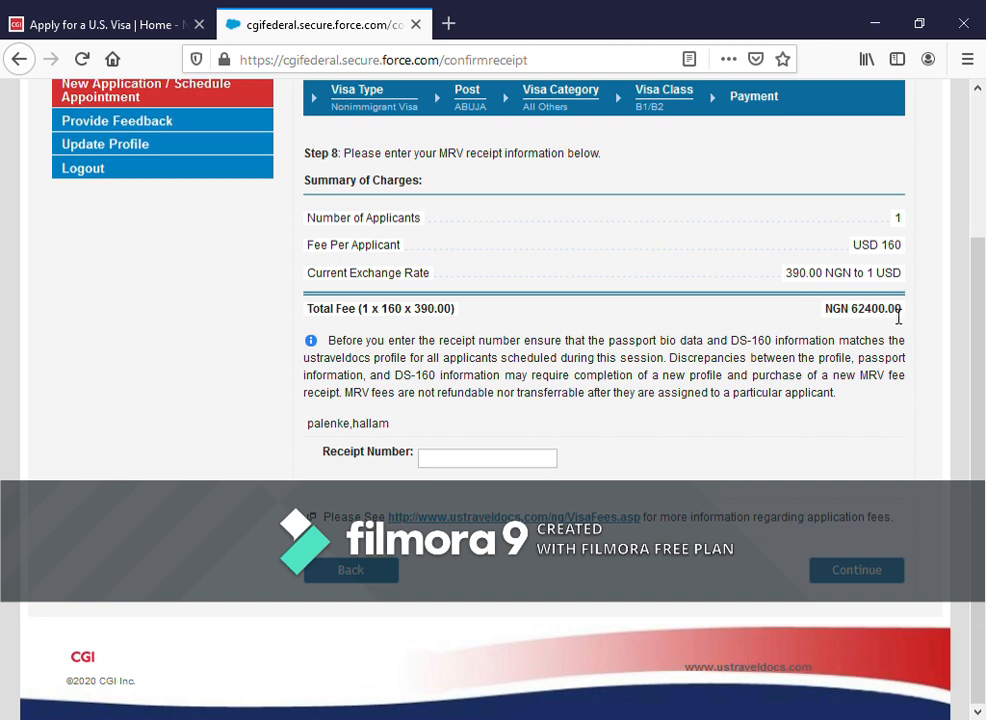
pyautogui.click(518, 468)
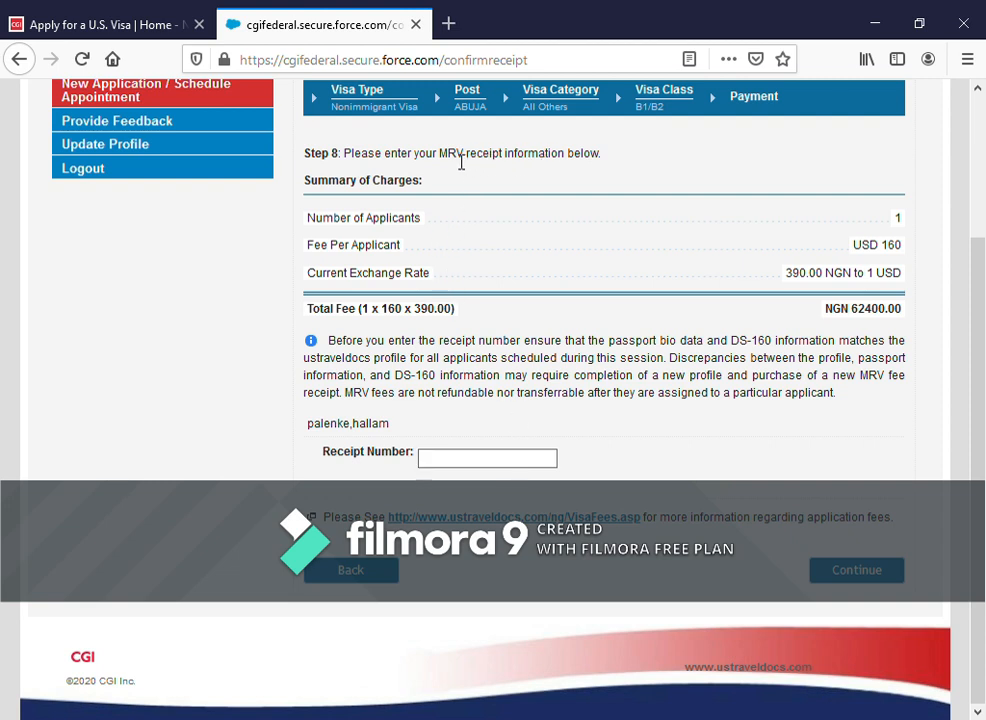
pyautogui.moveTo(441, 160); pyautogui.dragTo(512, 163)
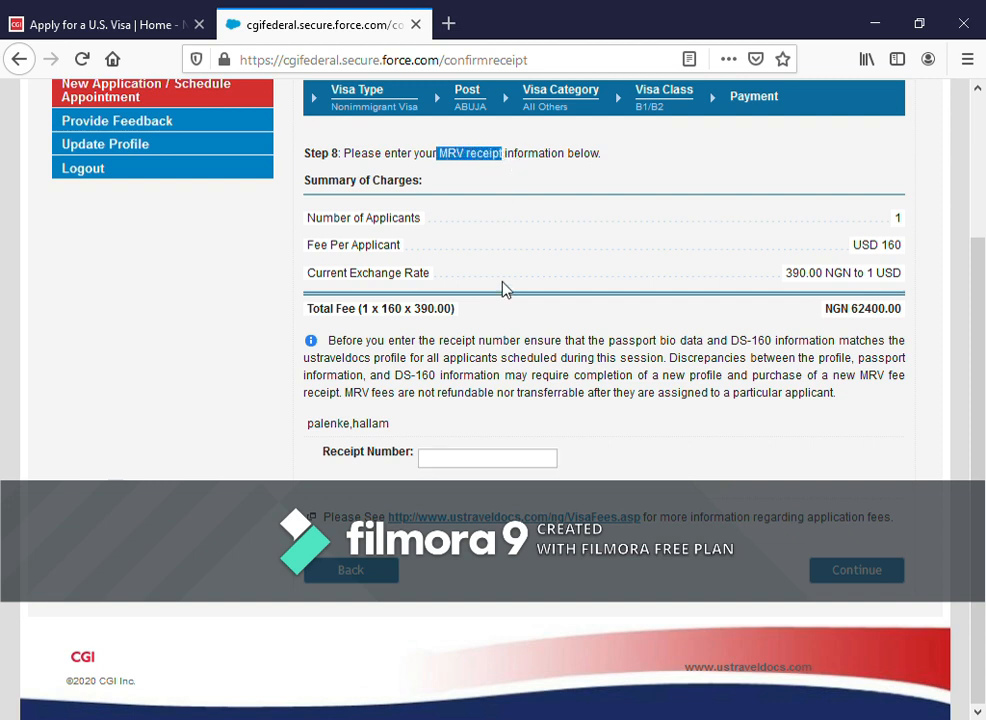
# - Enter the MRV receipt number and submit it for validation
pyautogui.click(478, 461)
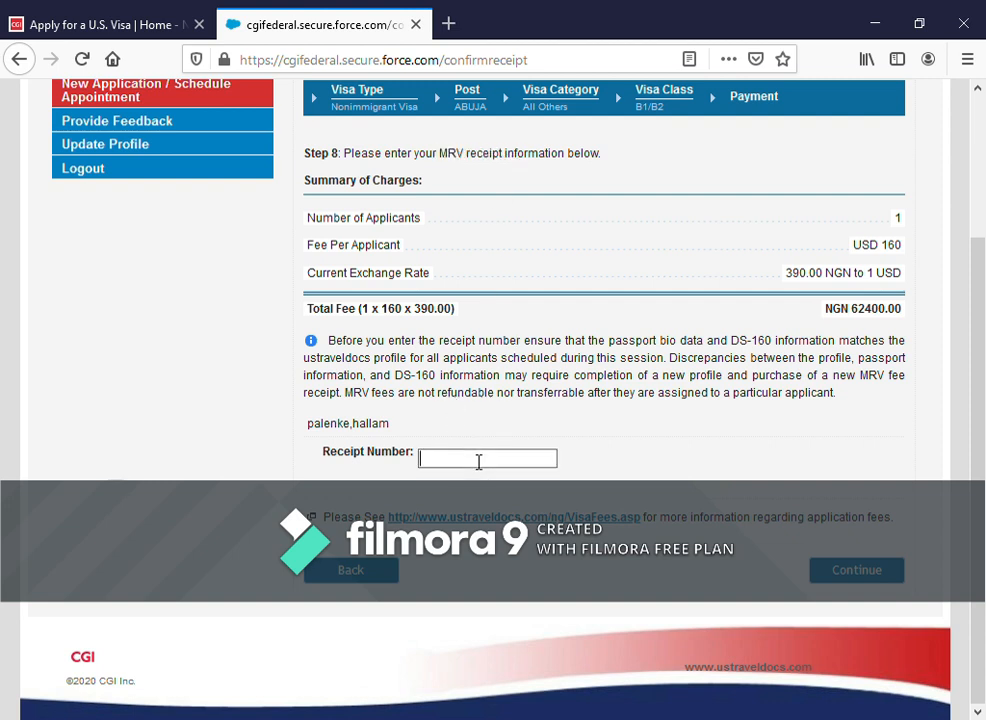
pyautogui.moveTo(493, 469); pyautogui.dragTo(429, 465)
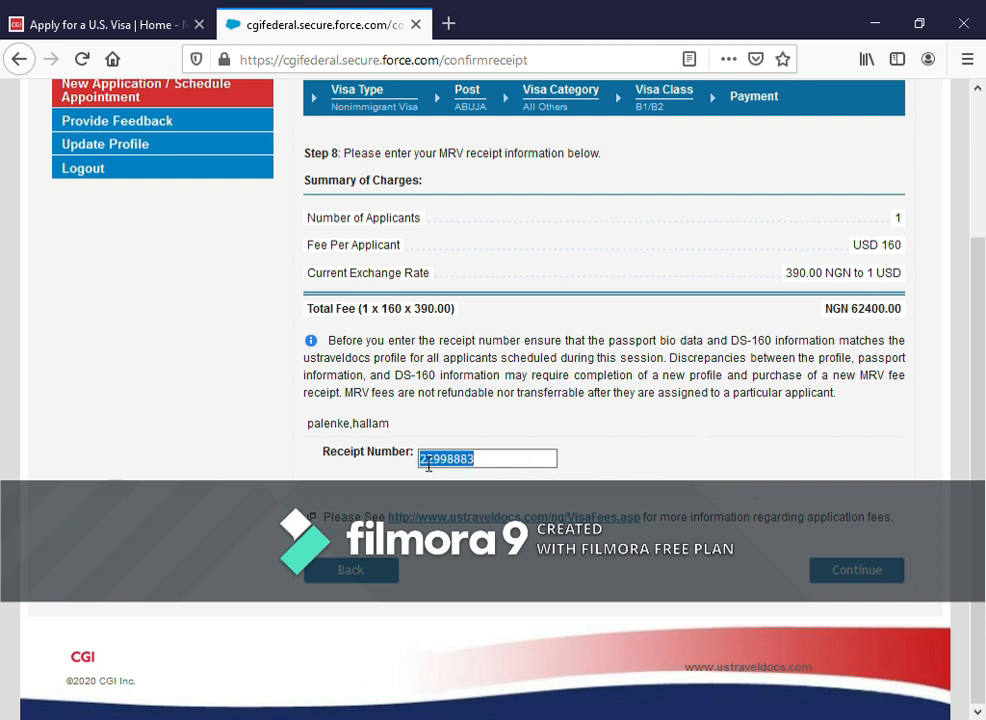
pyautogui.click(518, 465)
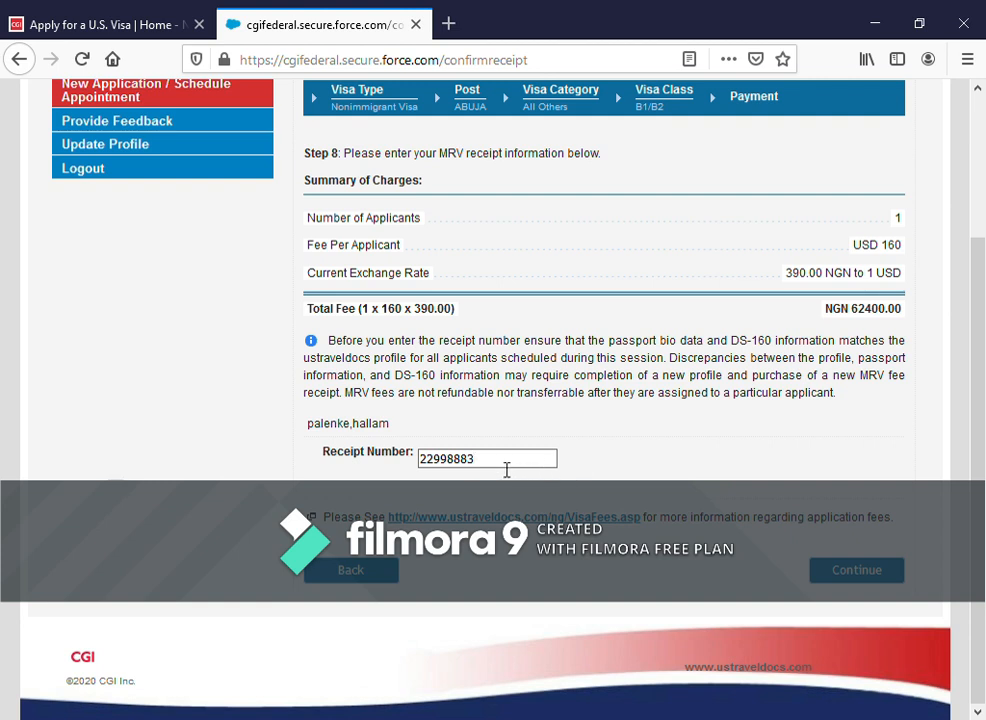
pyautogui.moveTo(506, 469); pyautogui.dragTo(427, 469)
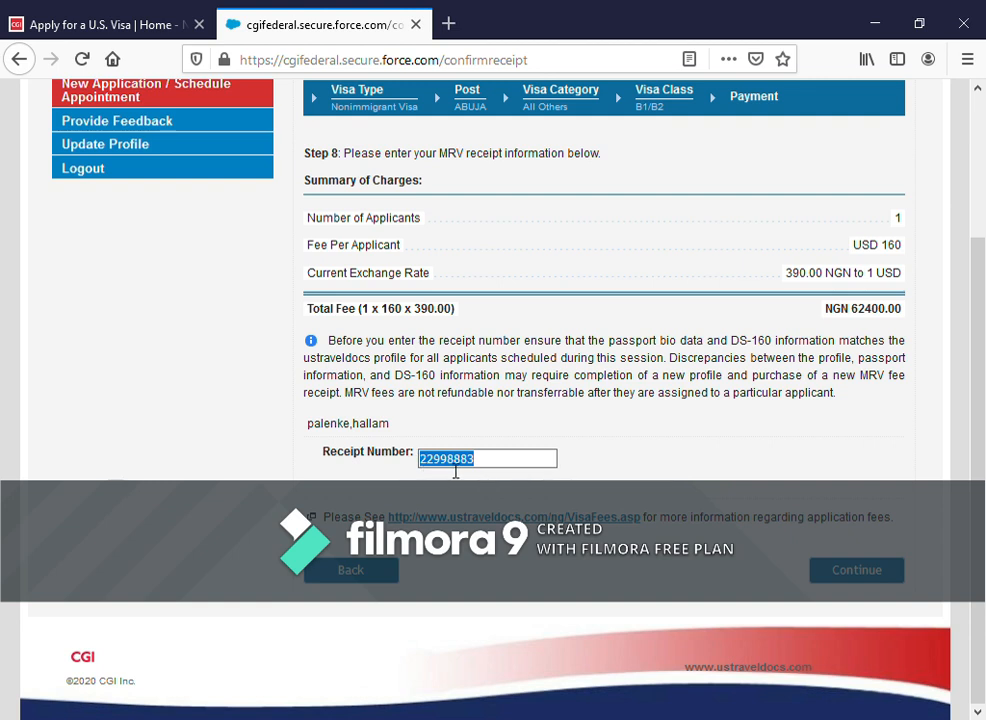
pyautogui.moveTo(505, 462); pyautogui.dragTo(418, 471)
pyautogui.click(504, 464)
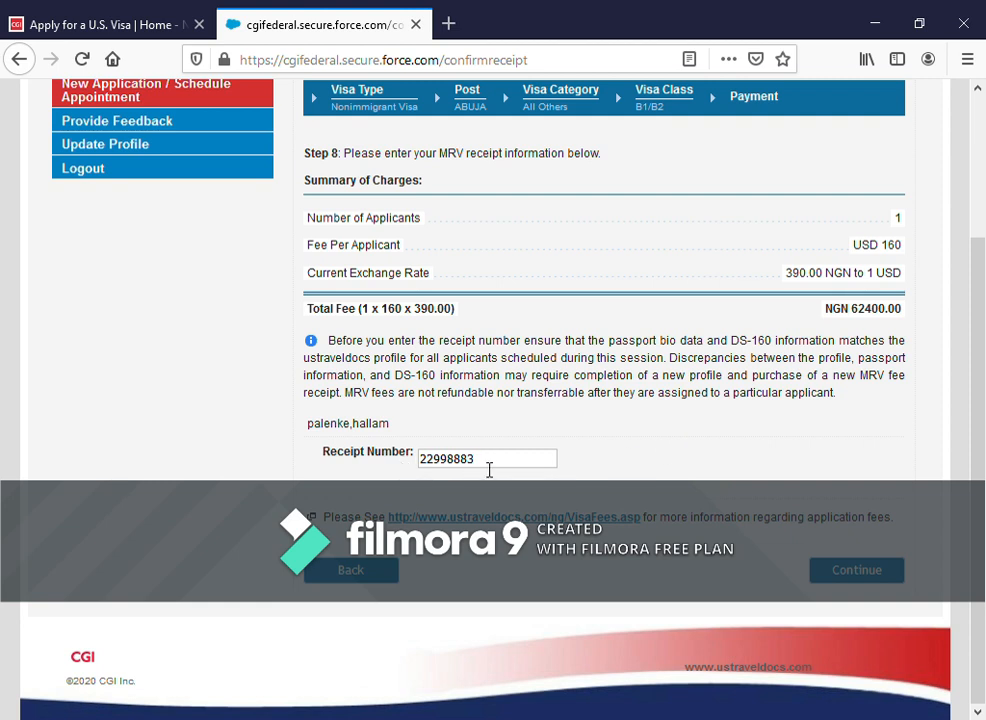
pyautogui.doubleClick(449, 469)
pyautogui.click(525, 469)
pyautogui.moveTo(489, 467); pyautogui.dragTo(396, 460)
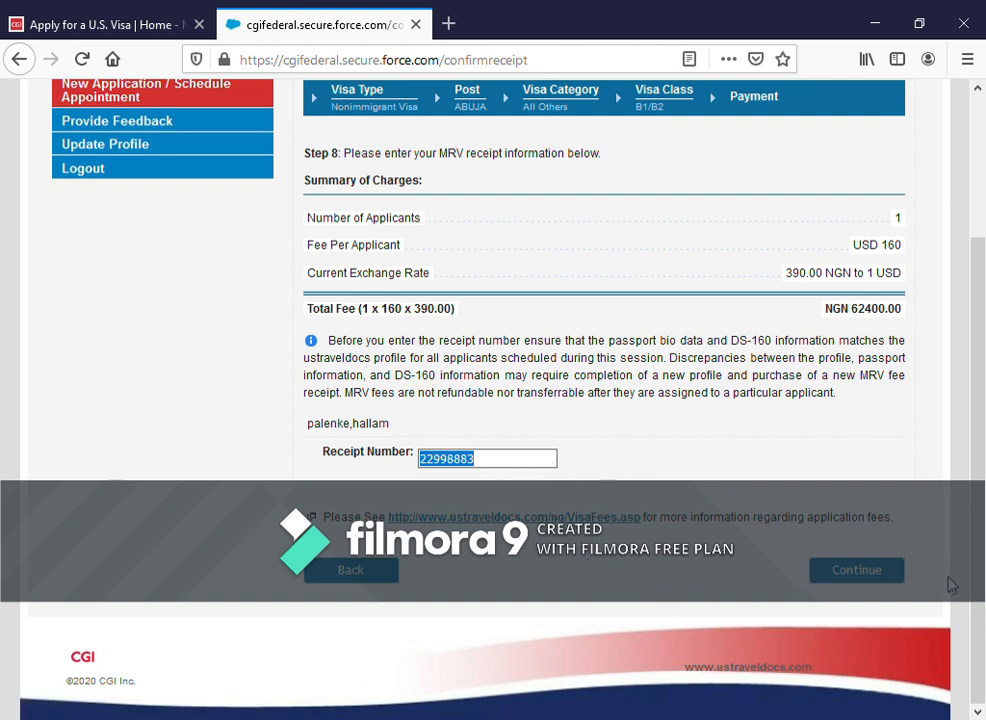
pyautogui.click(883, 576)
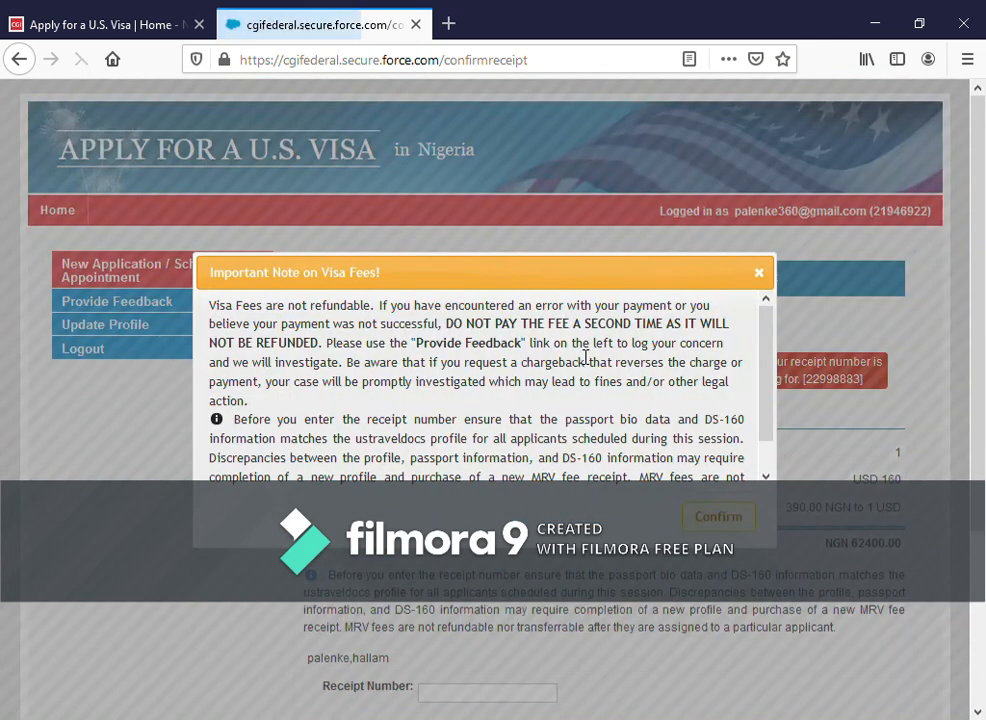
# - Confirm the visa fees note again and review the 'No valid record can be found' error
pyautogui.scroll(-1, 674, 458)
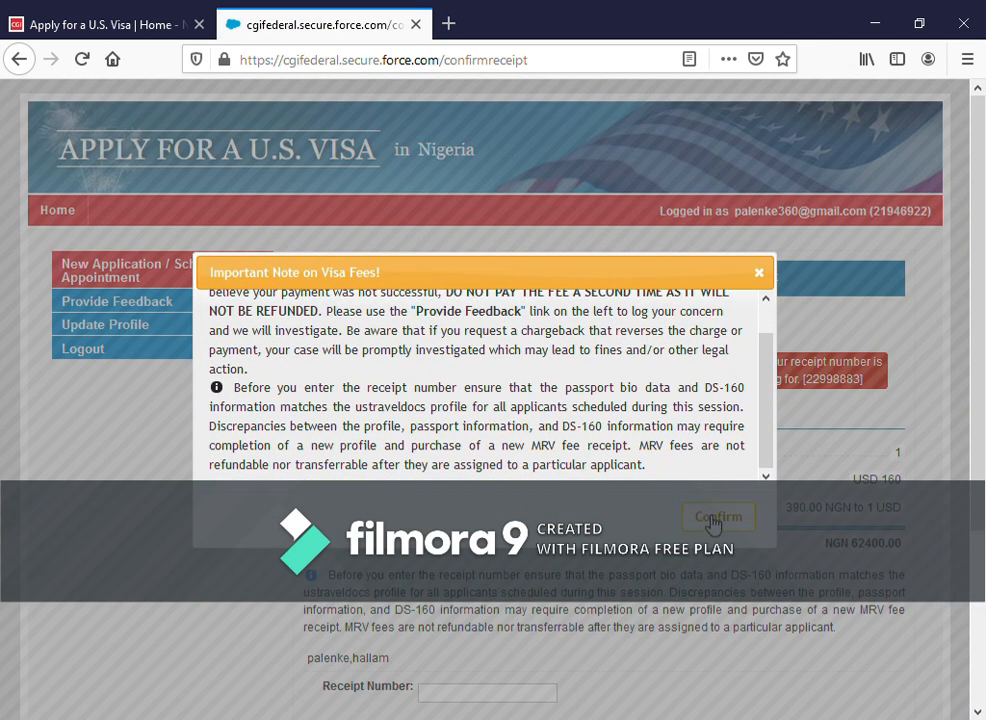
pyautogui.click(716, 518)
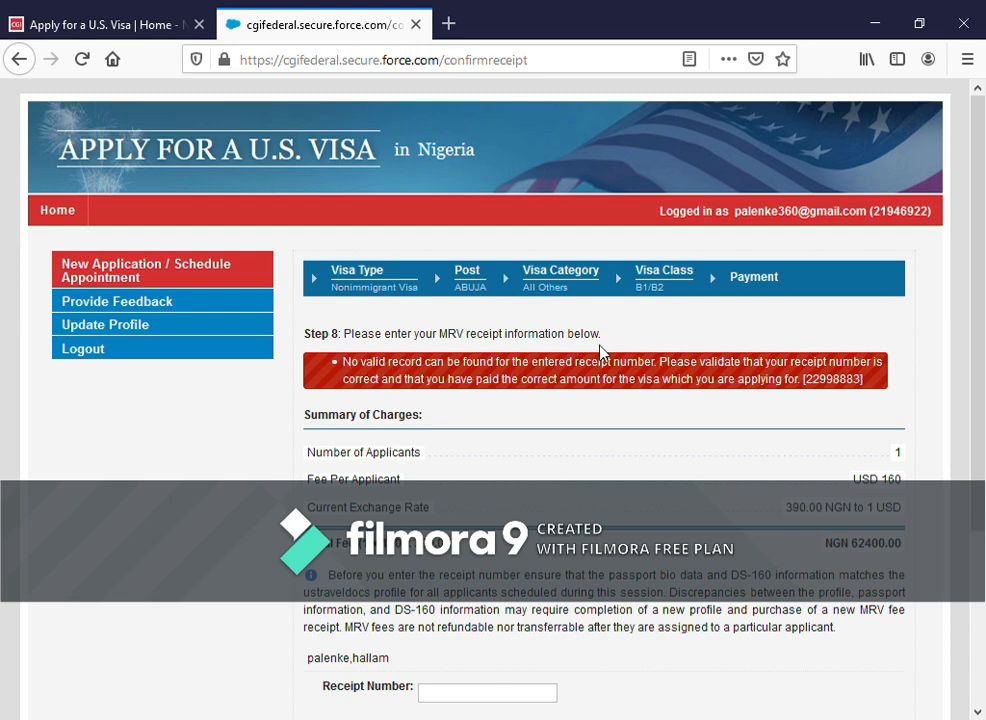
pyautogui.scroll(-3, 601, 352)
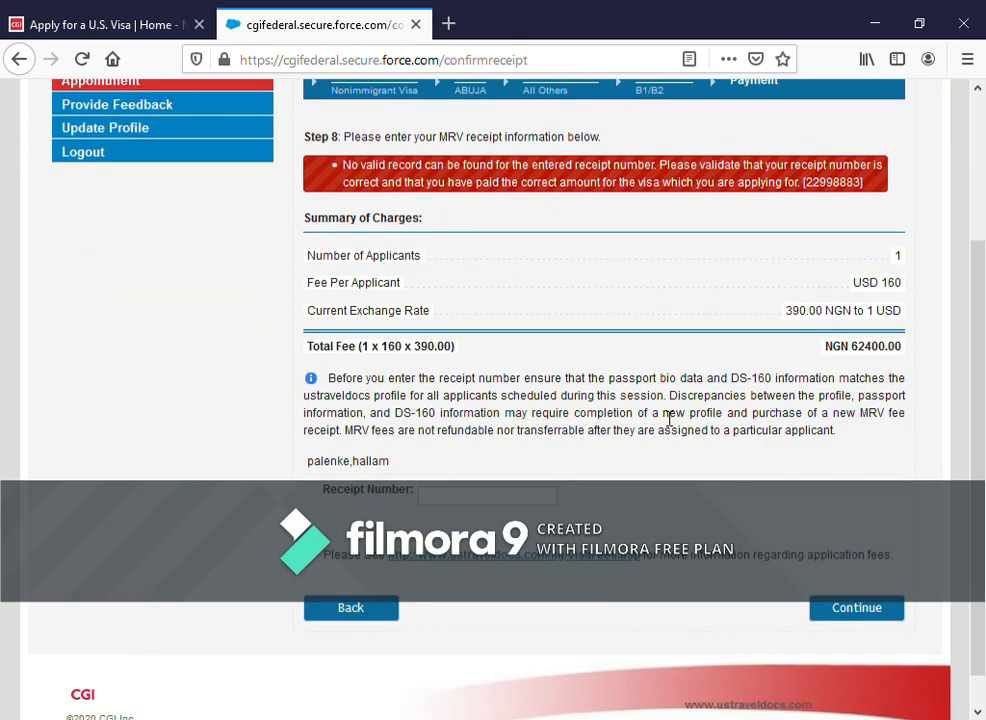
pyautogui.scroll(1, 764, 453)
pyautogui.scroll(2, 767, 433)
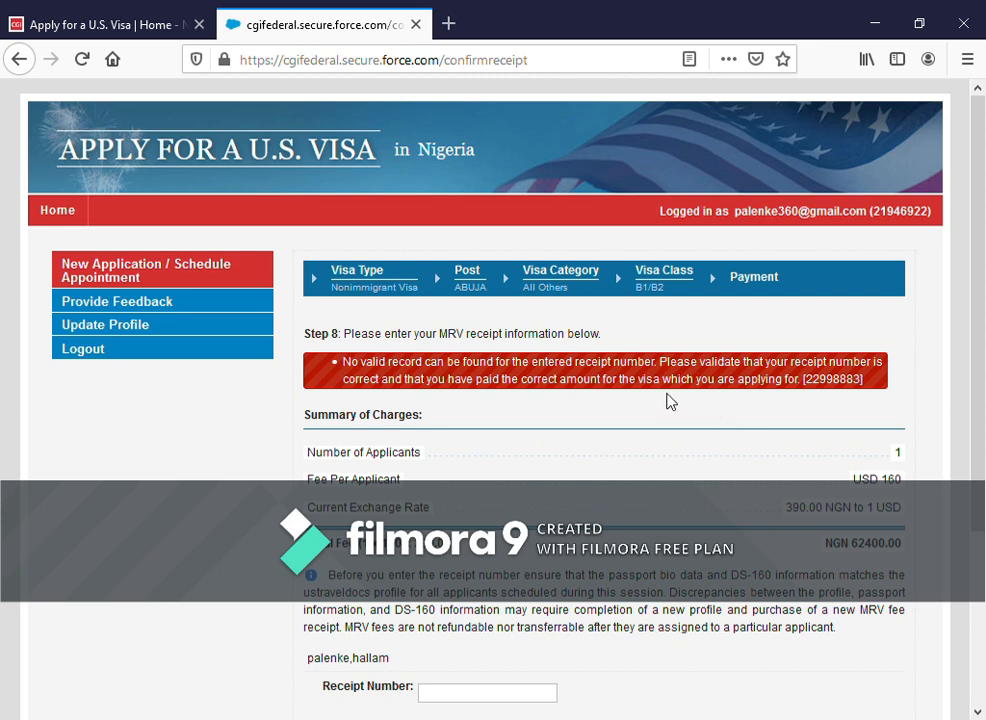
pyautogui.scroll(-3, 614, 407)
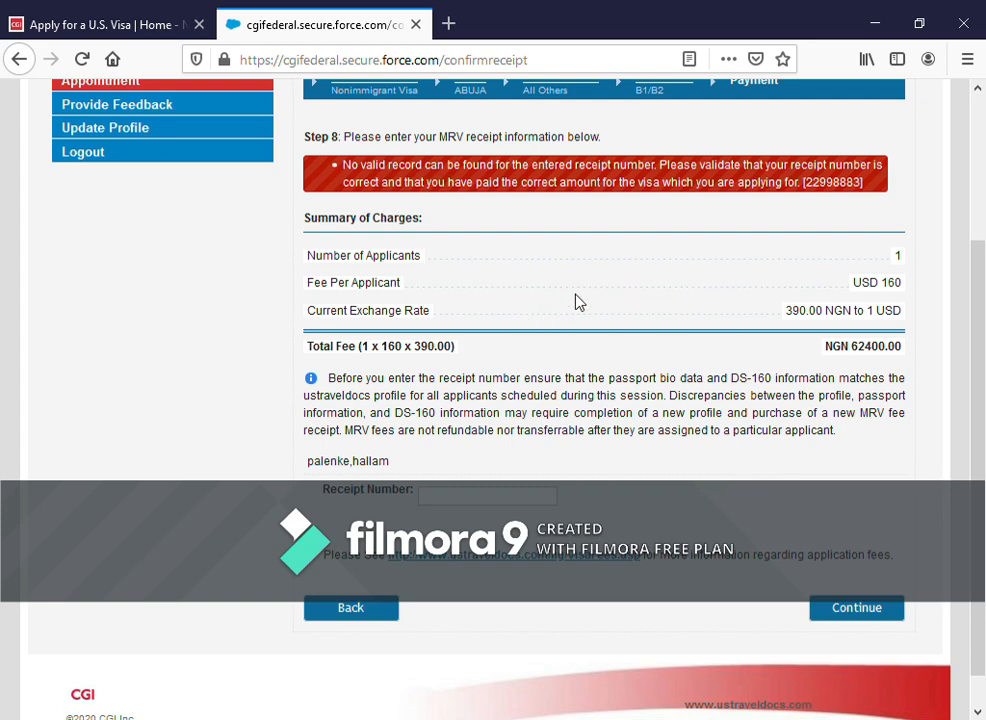
pyautogui.scroll(3, 614, 366)
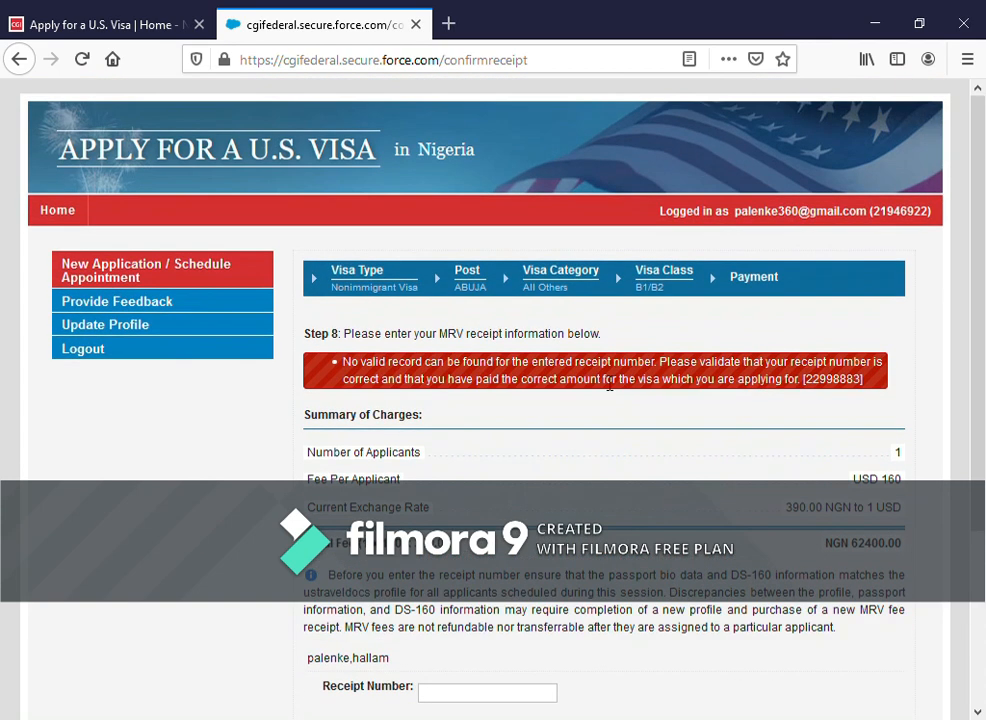
pyautogui.scroll(-3, 608, 385)
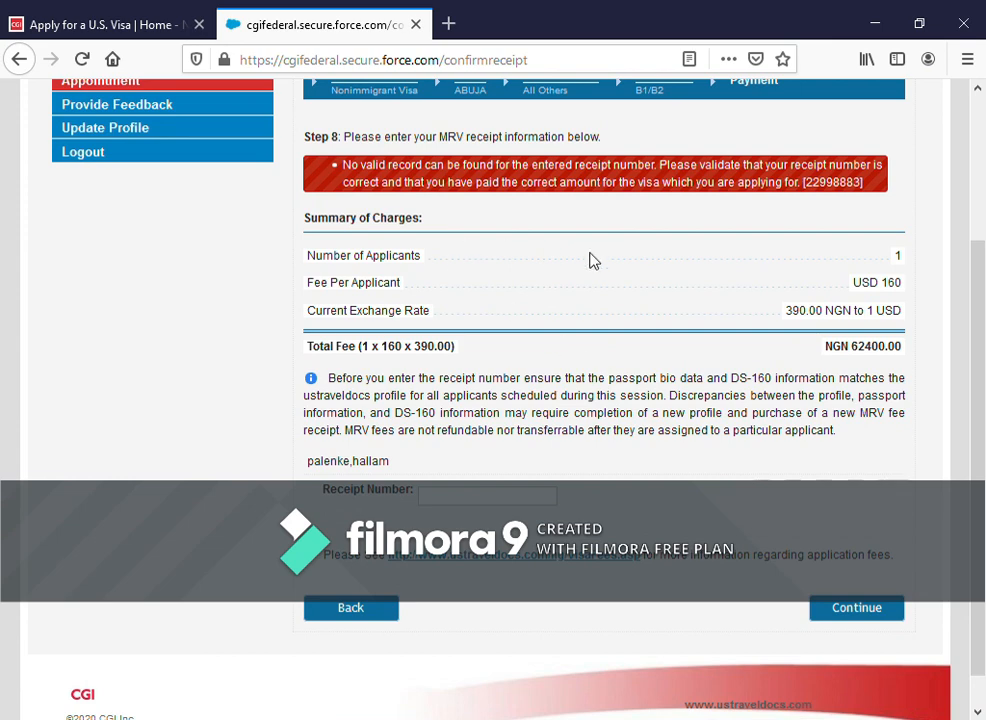
pyautogui.scroll(3, 558, 280)
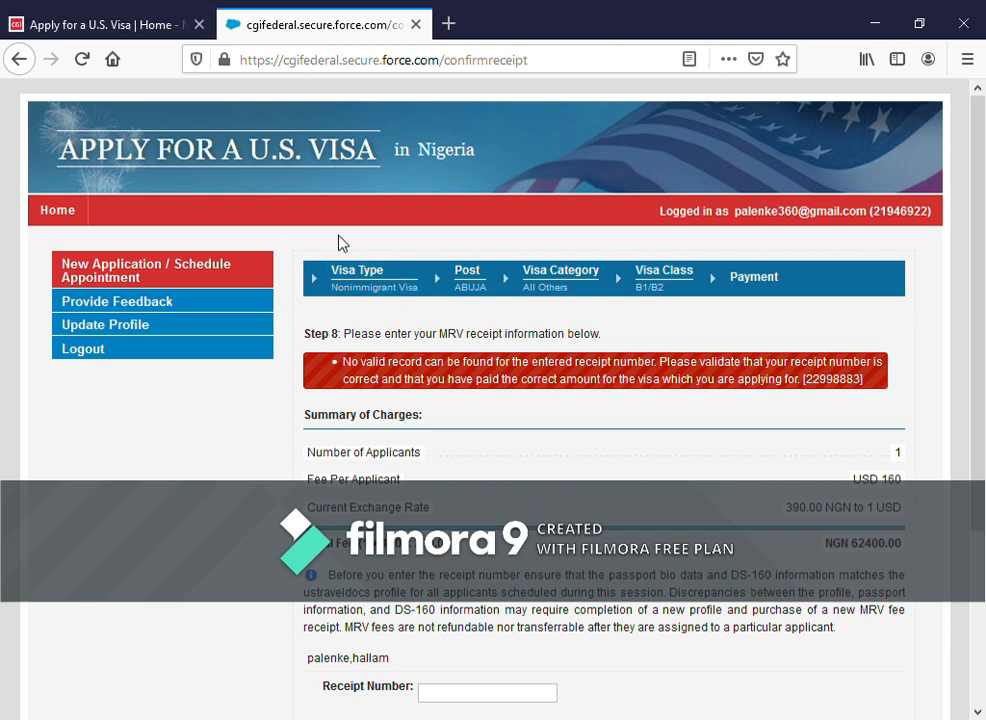
# - Return to the global visa home page and open India from the Asia country list
pyautogui.click(107, 24)
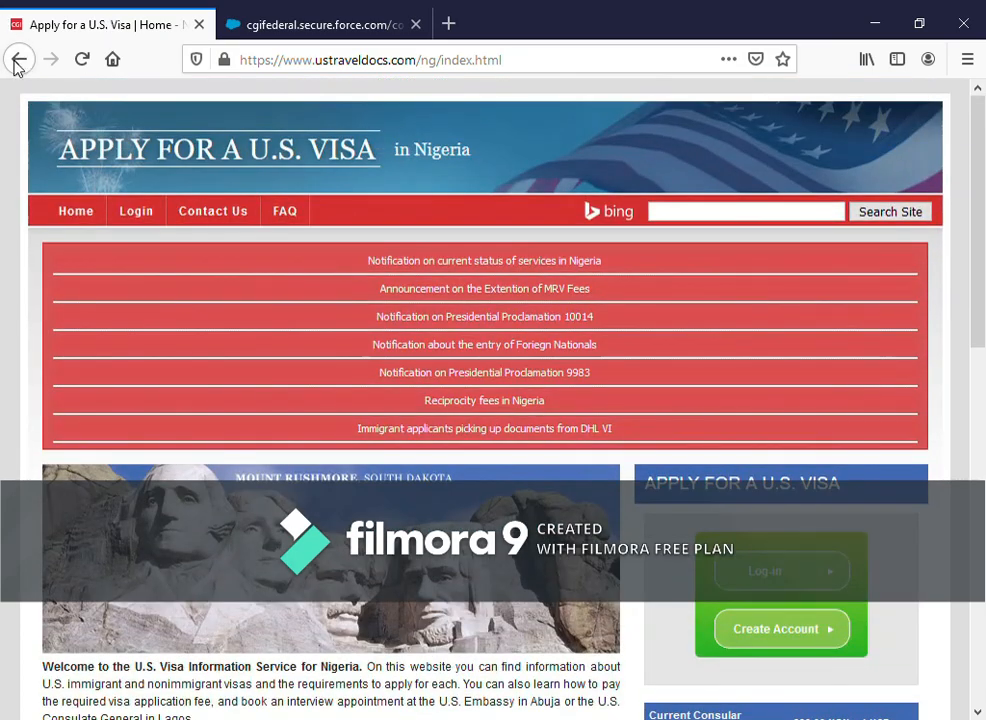
pyautogui.click(18, 60)
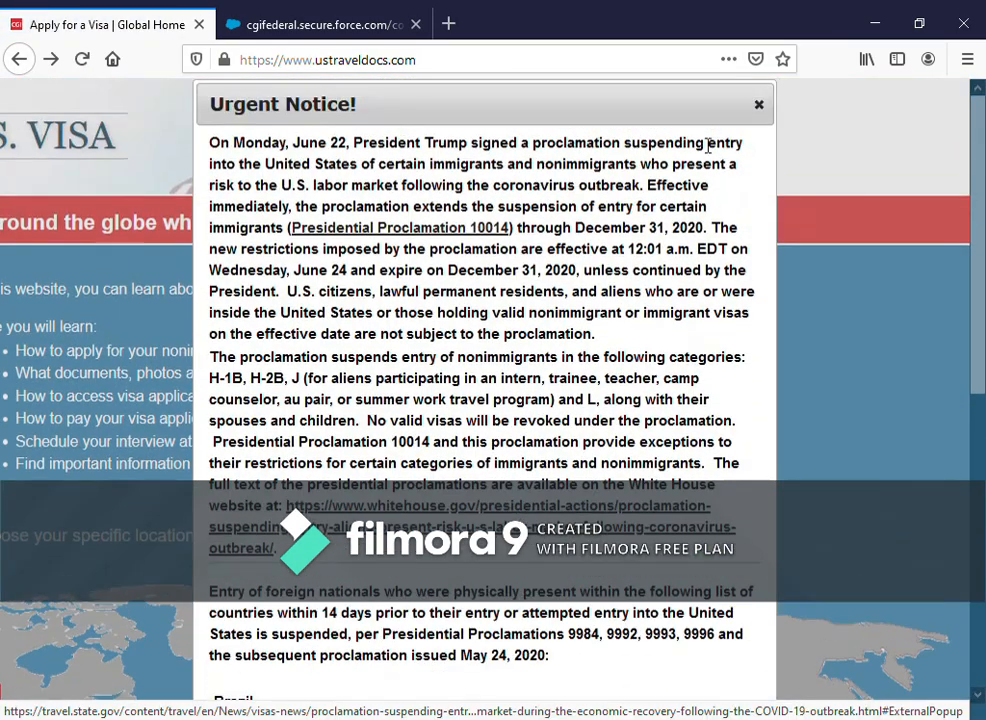
pyautogui.click(759, 105)
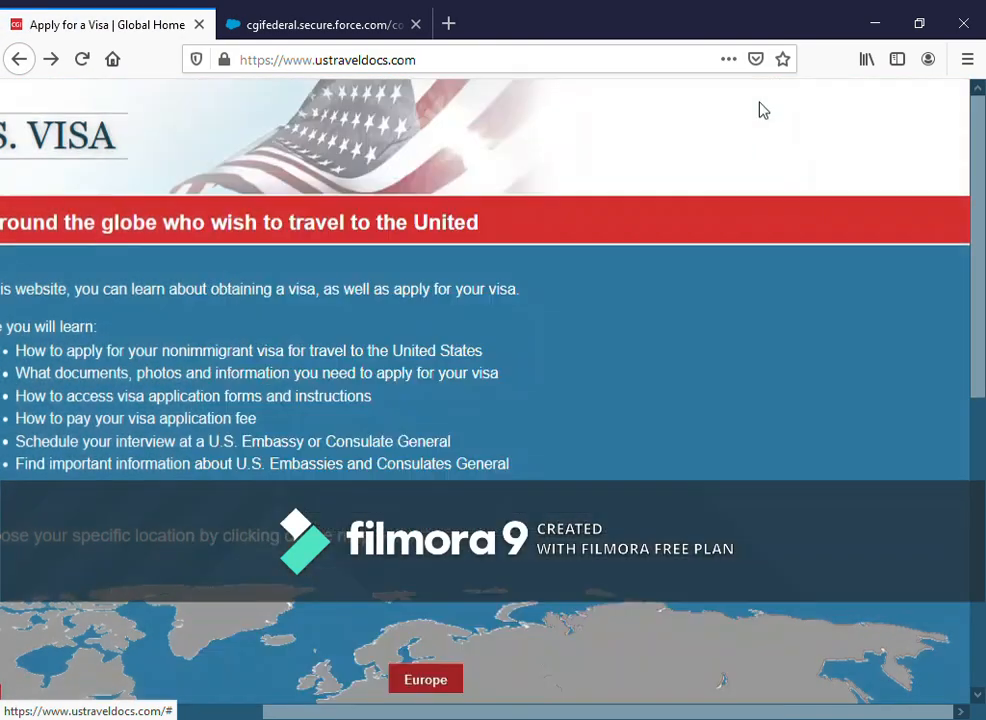
pyautogui.scroll(-3, 545, 374)
pyautogui.scroll(-2, 550, 378)
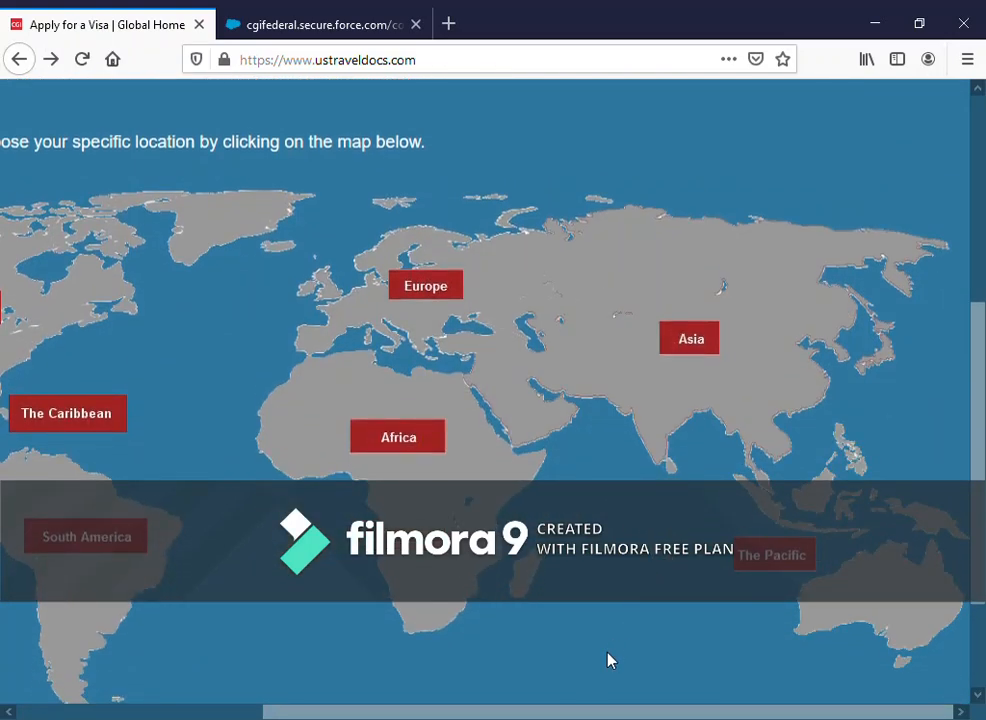
pyautogui.click(688, 336)
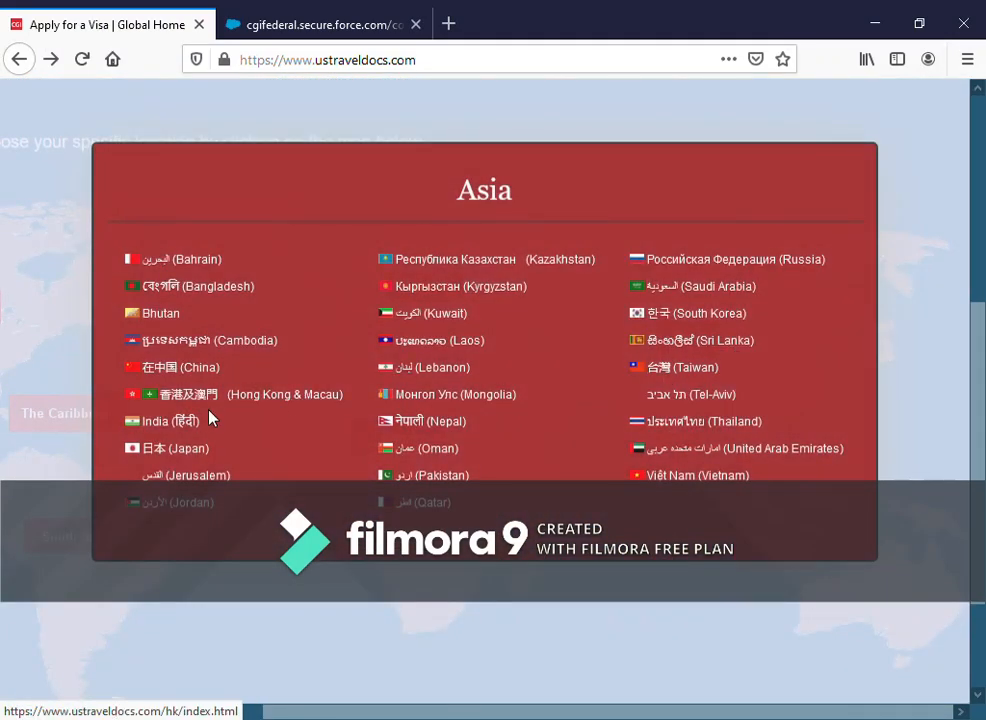
pyautogui.click(157, 422)
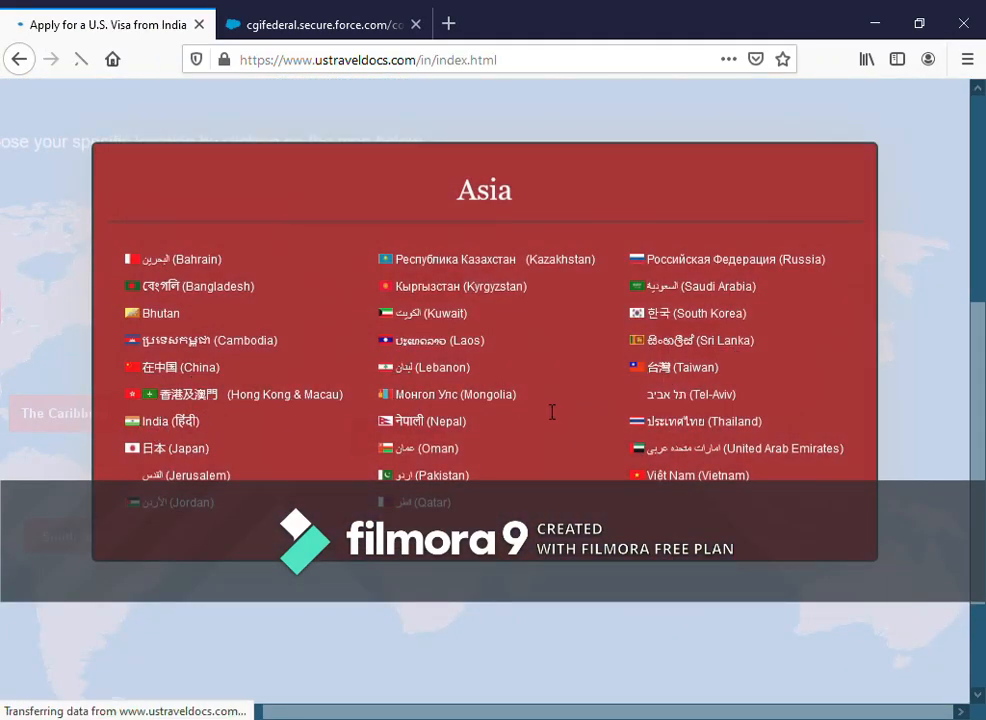
pyautogui.scroll(-4, 545, 413)
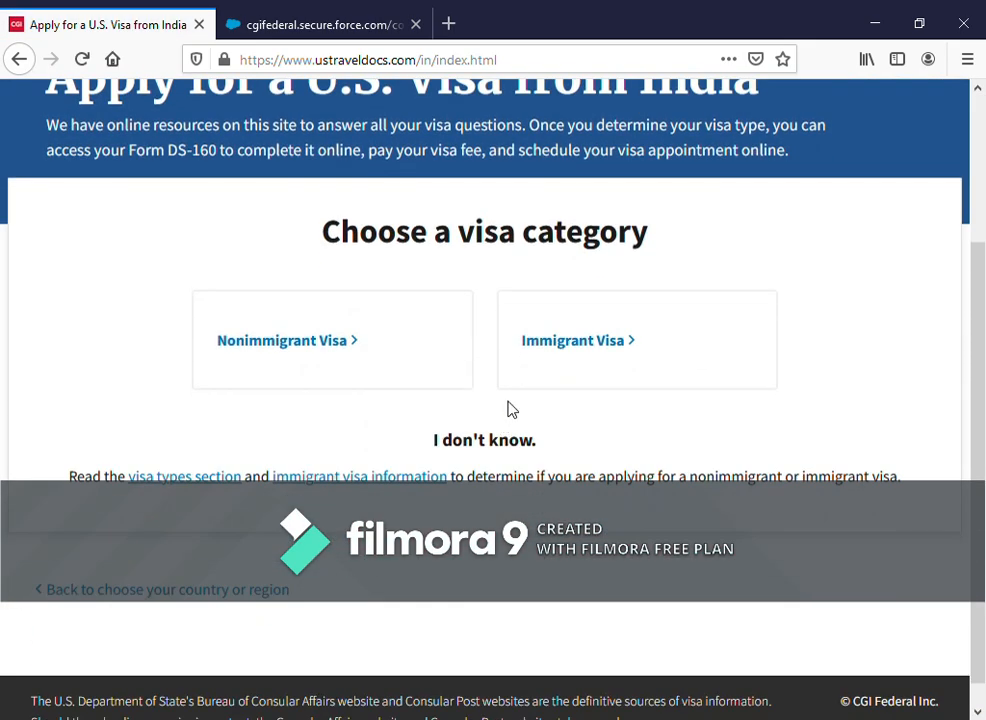
pyautogui.scroll(2, 508, 400)
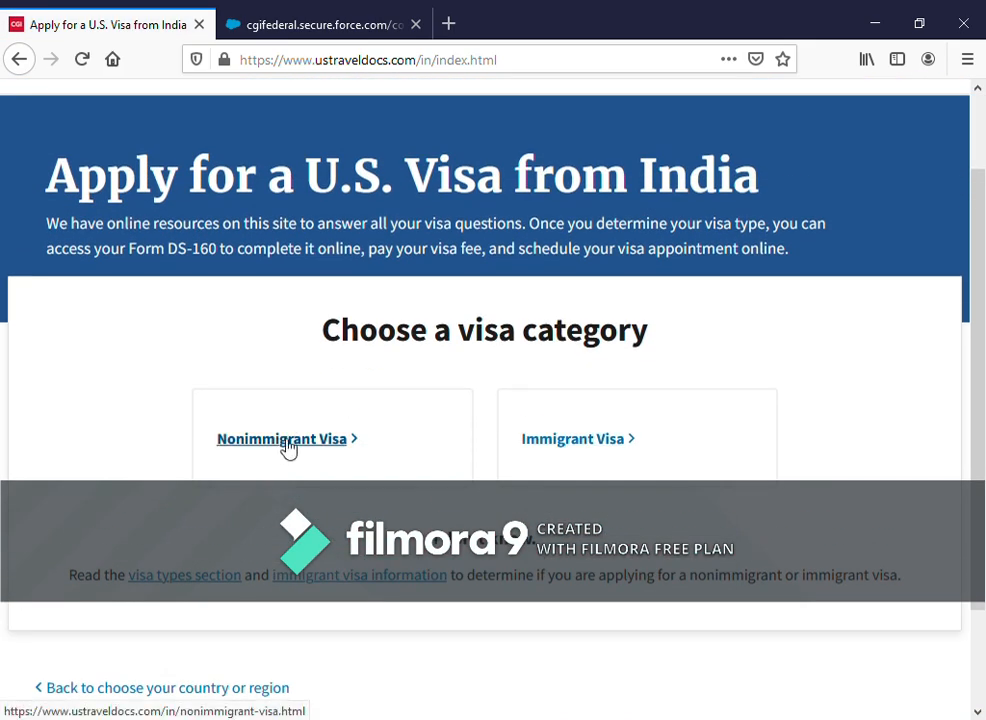
# - Open India's Nonimmigrant Visa section and dismiss the Important notices dialog
pyautogui.click(343, 449)
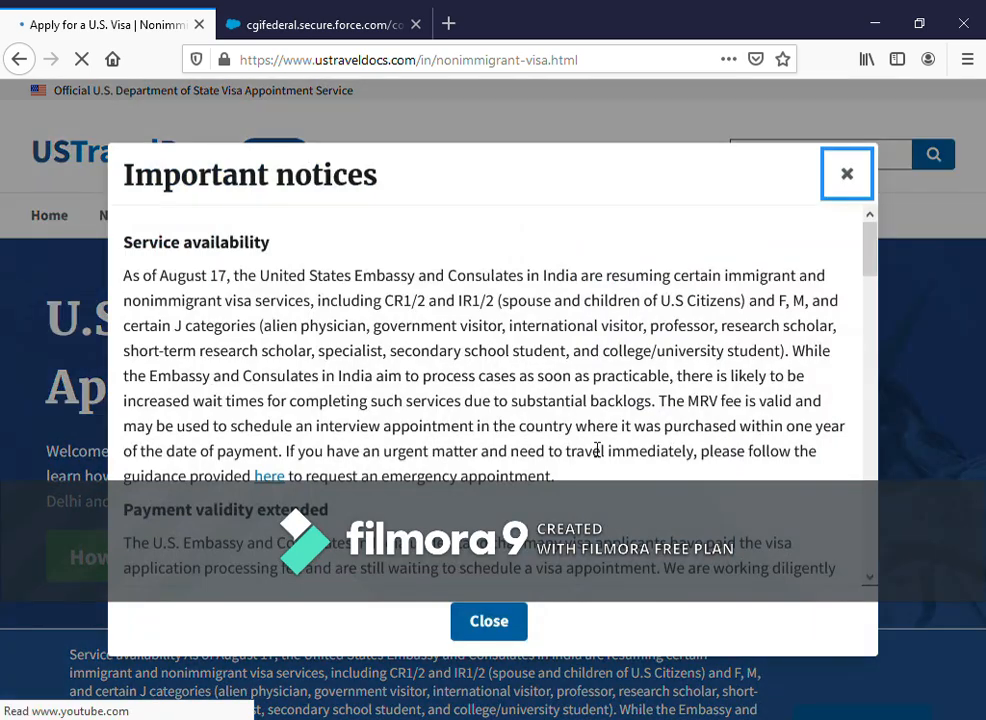
pyautogui.scroll(-5, 368, 313)
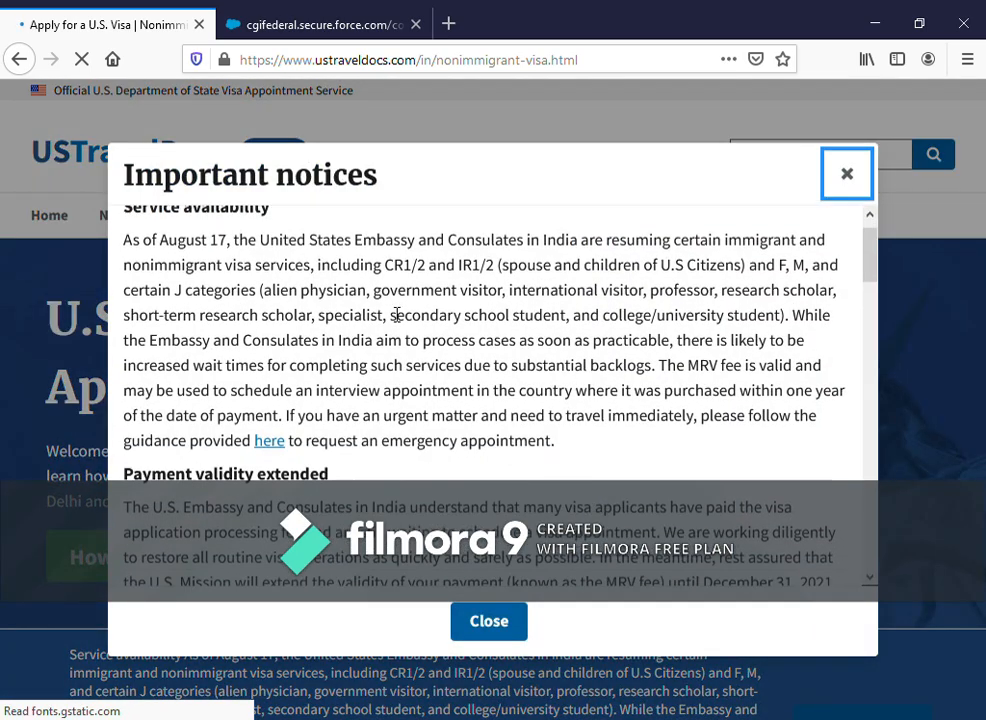
pyautogui.scroll(-15, 320, 273)
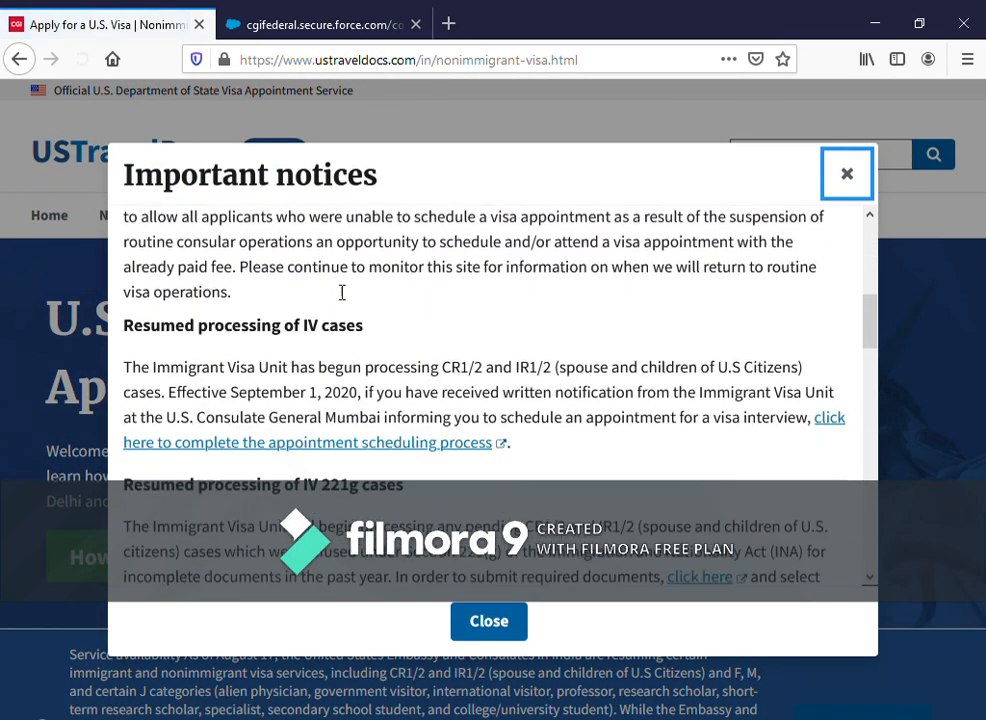
pyautogui.scroll(-9, 363, 323)
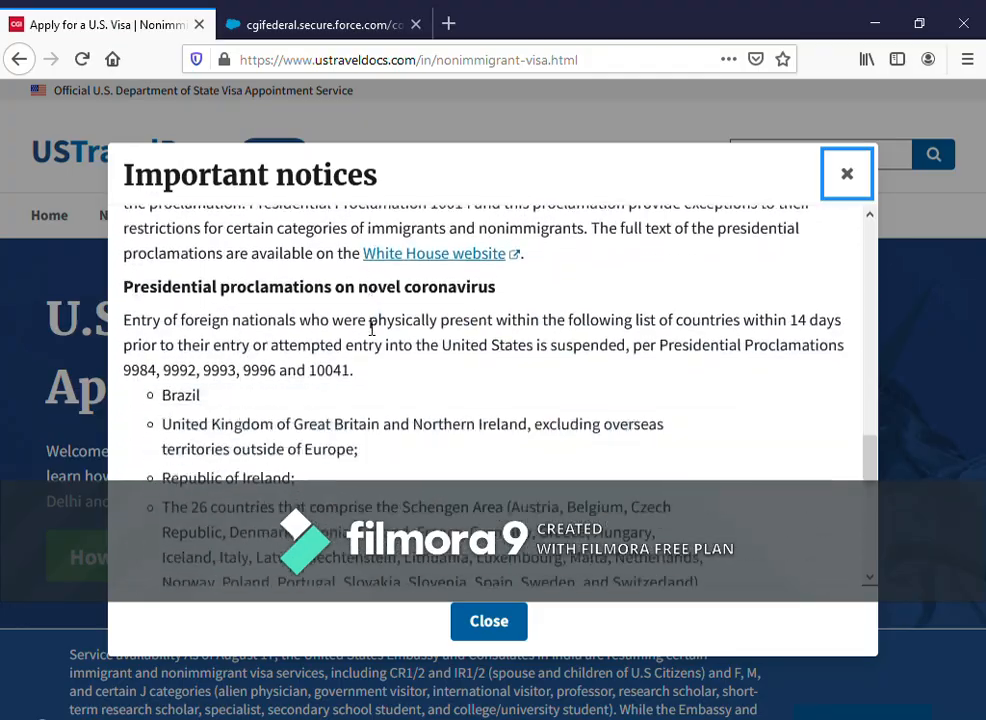
pyautogui.scroll(20, 443, 350)
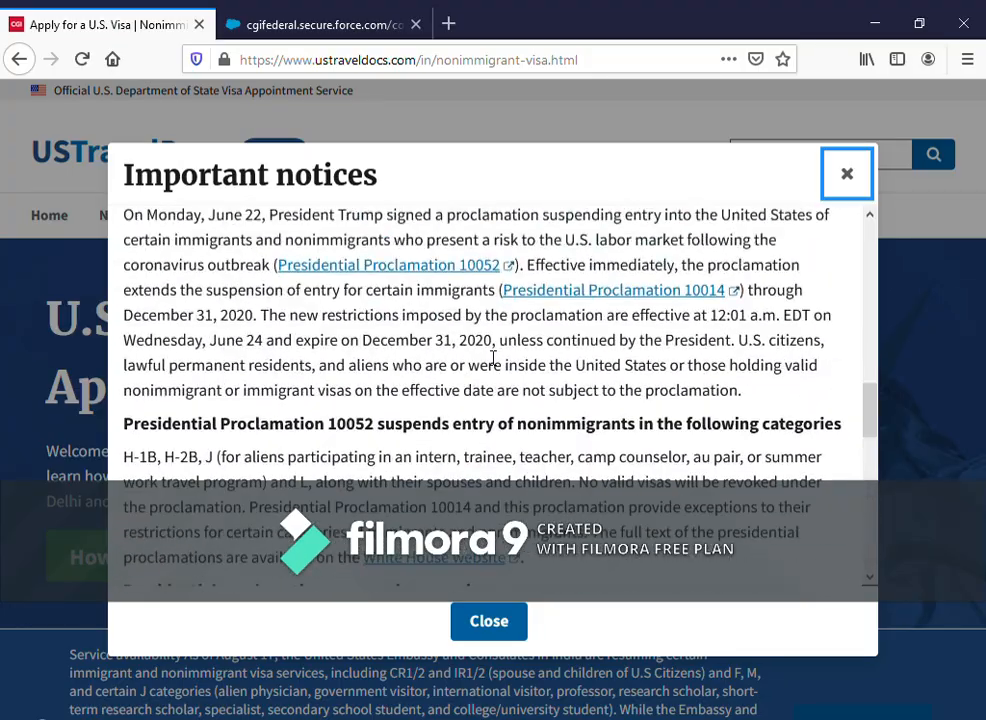
pyautogui.scroll(-20, 487, 348)
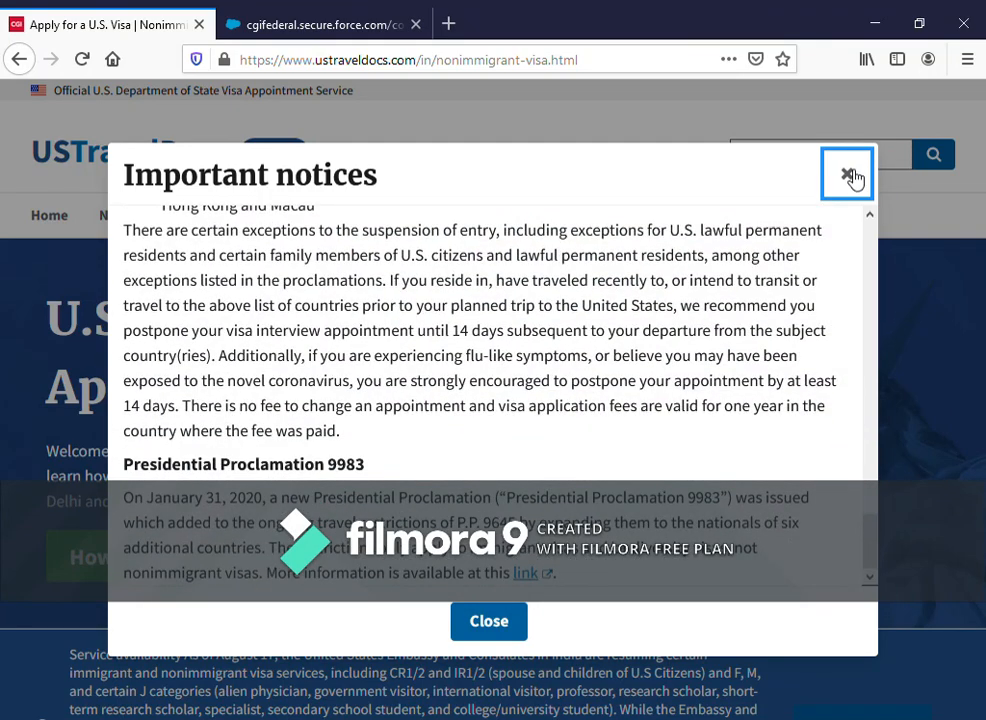
pyautogui.click(854, 176)
# - Go through How to apply to the Schedule your appointment sign-in page
pyautogui.scroll(-2, 489, 422)
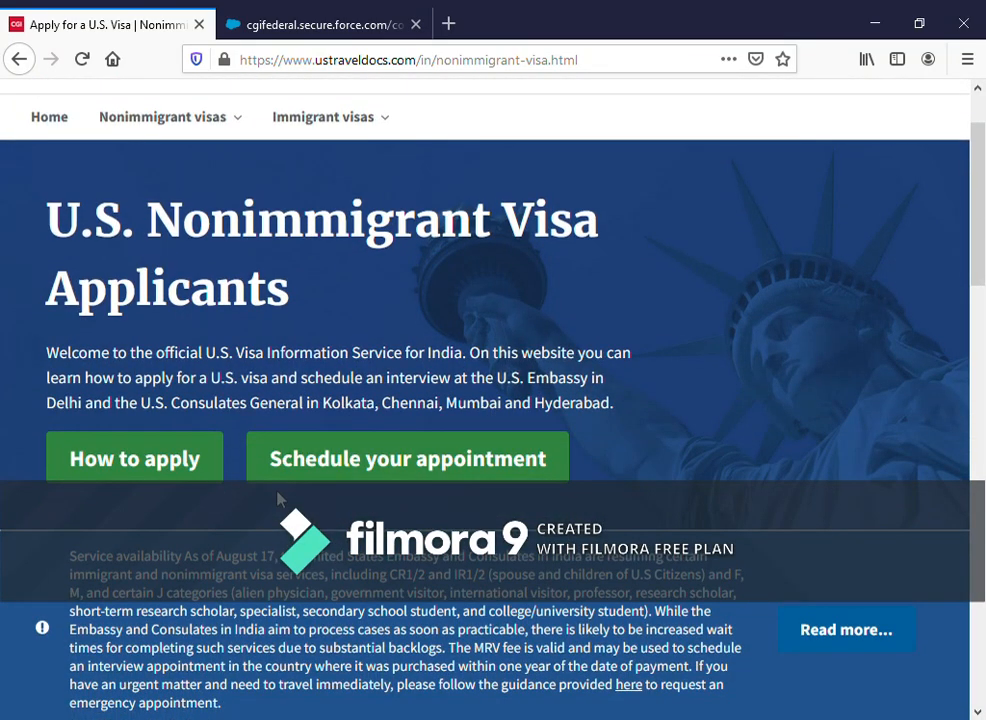
pyautogui.click(142, 468)
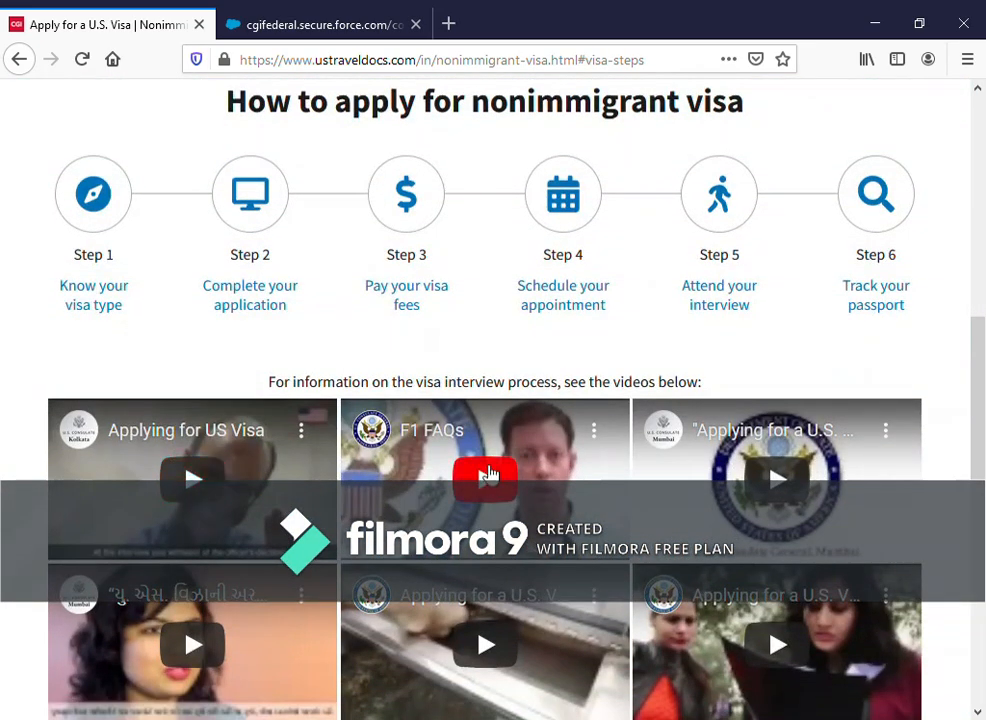
pyautogui.scroll(5, 473, 434)
pyautogui.scroll(2, 359, 457)
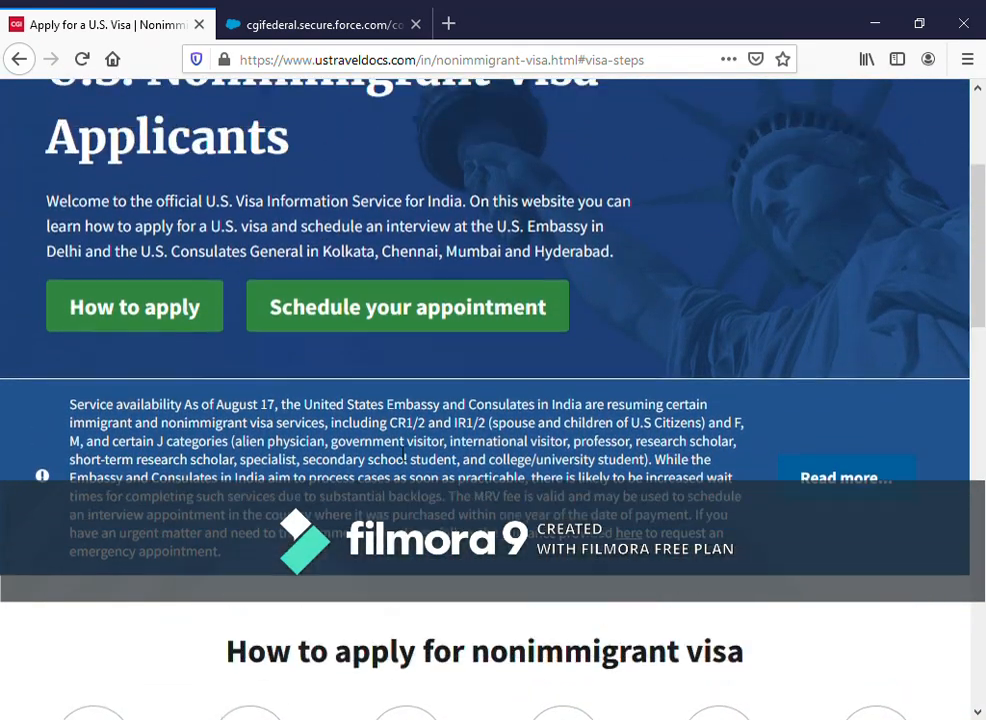
pyautogui.click(423, 456)
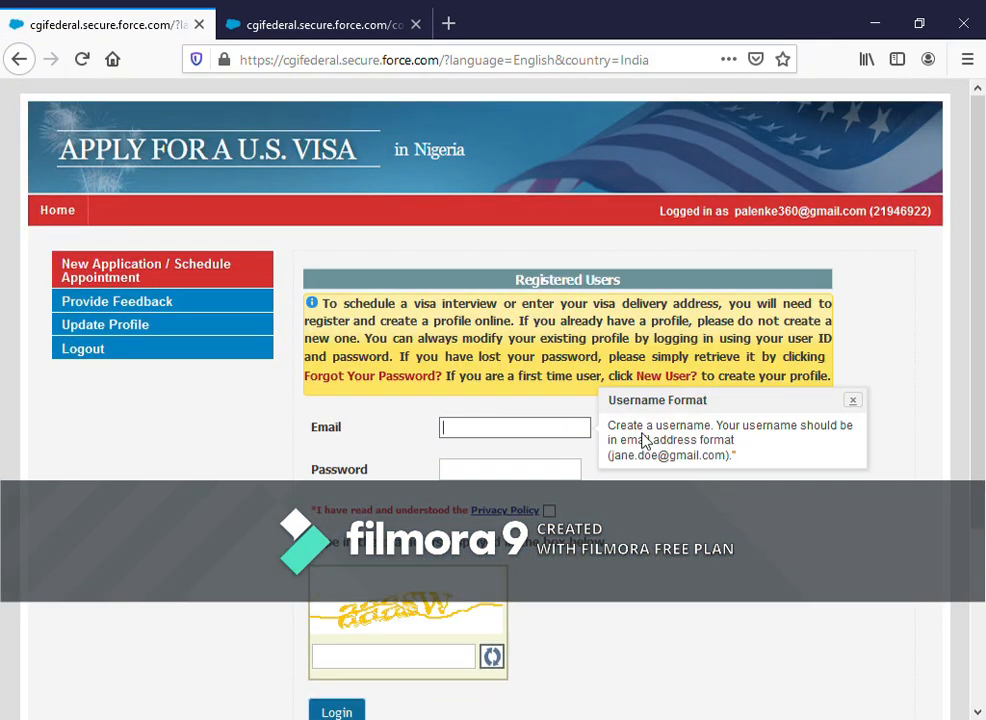
# - Log out and start a New User registration with India as the visa country
pyautogui.click(125, 352)
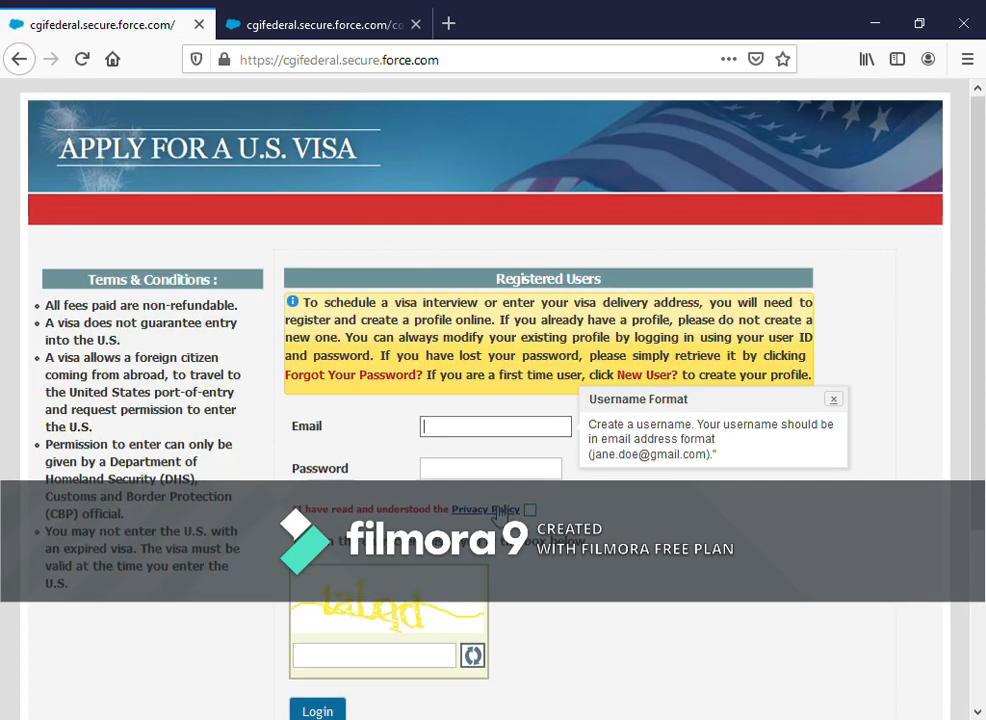
pyautogui.scroll(-2, 497, 512)
pyautogui.scroll(2, 521, 557)
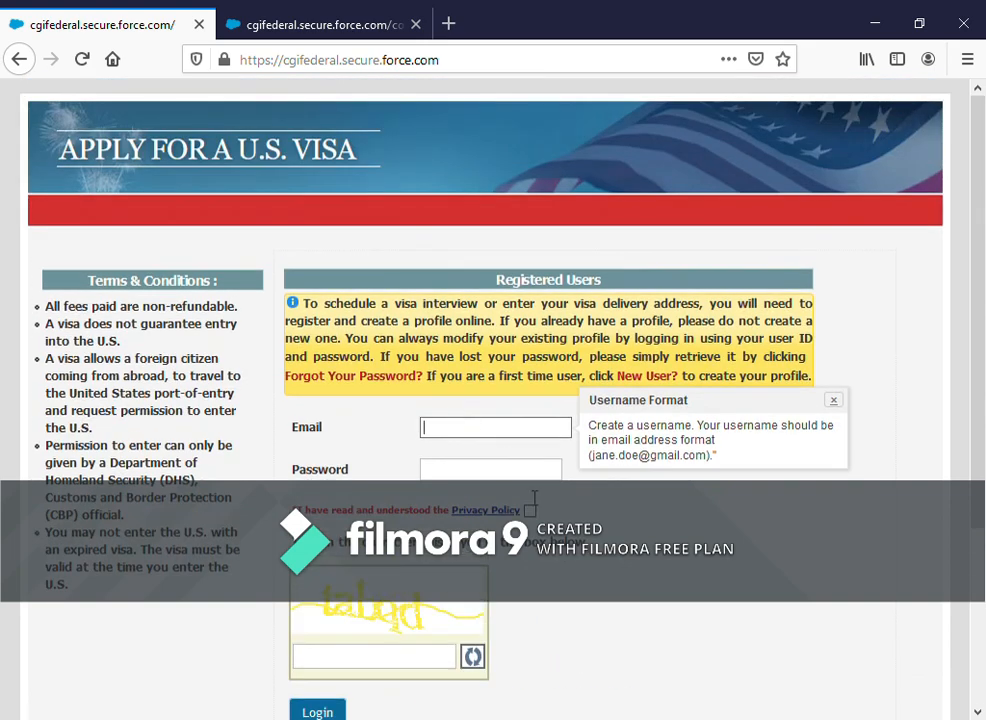
pyautogui.scroll(-3, 533, 497)
pyautogui.click(601, 502)
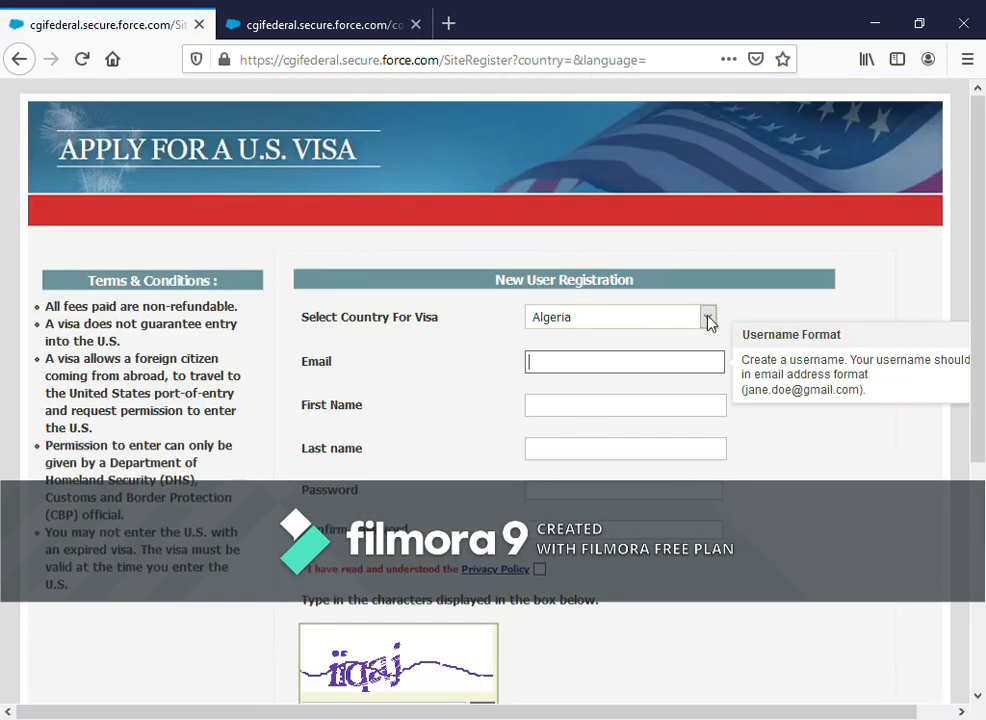
pyautogui.click(708, 322)
pyautogui.press('i')
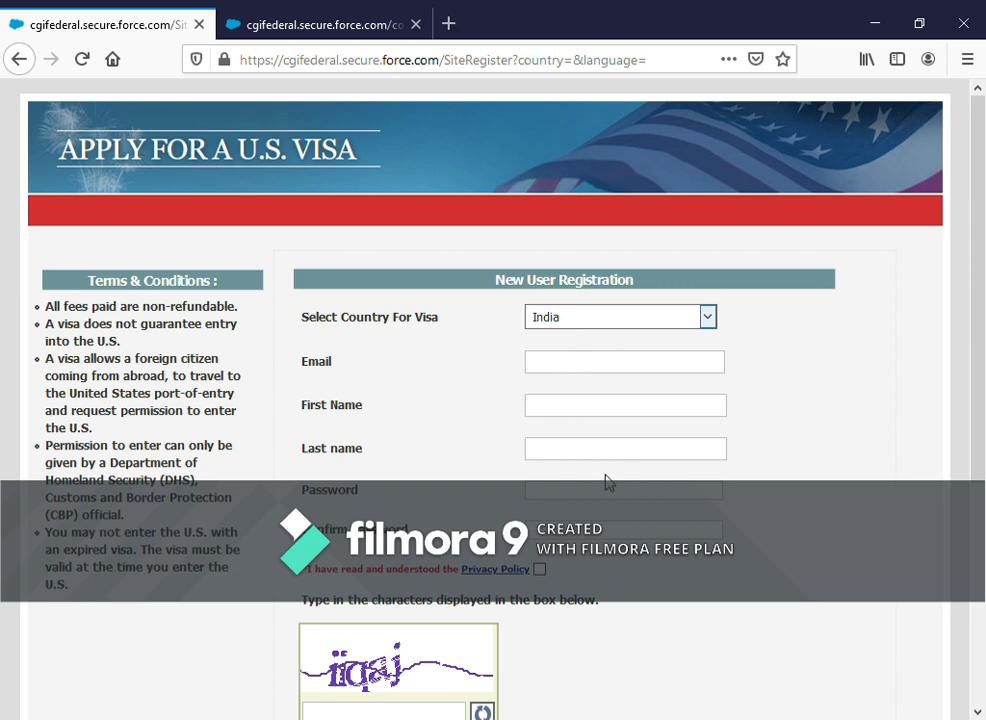
# - Switch back to the Nigeria receipt page tab
pyautogui.scroll(-4, 590, 420)
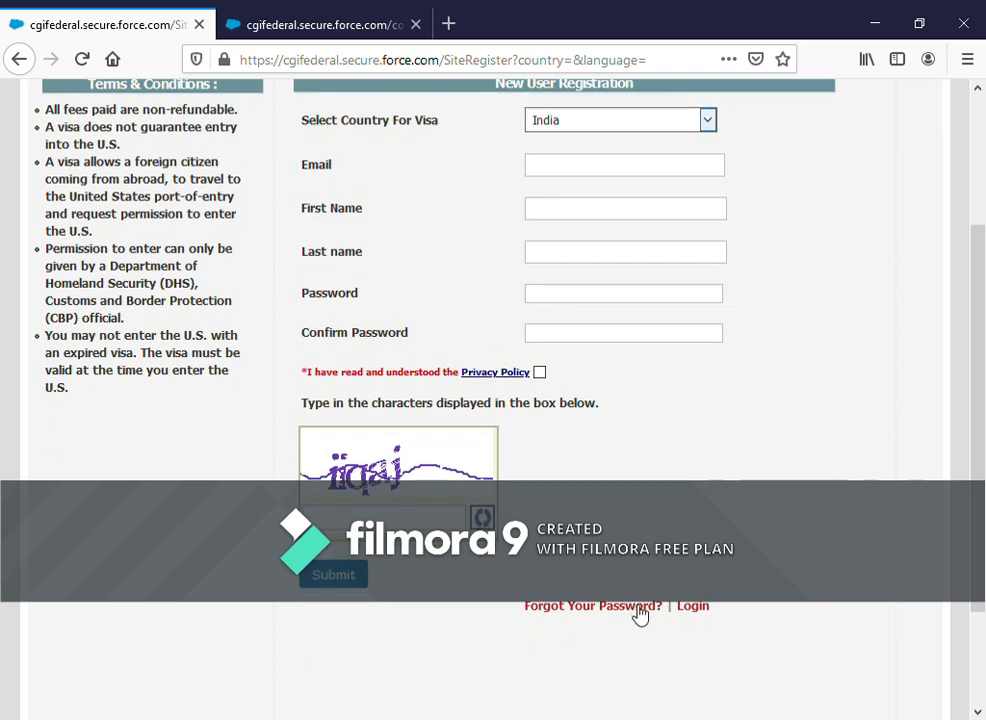
pyautogui.scroll(4, 517, 326)
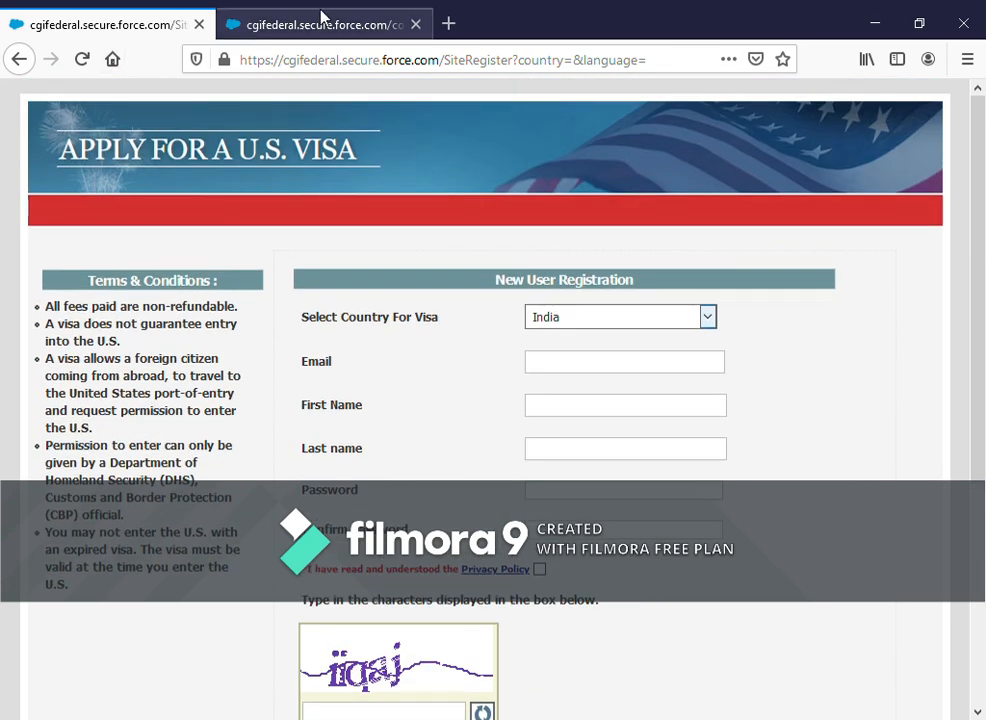
pyautogui.click(328, 23)
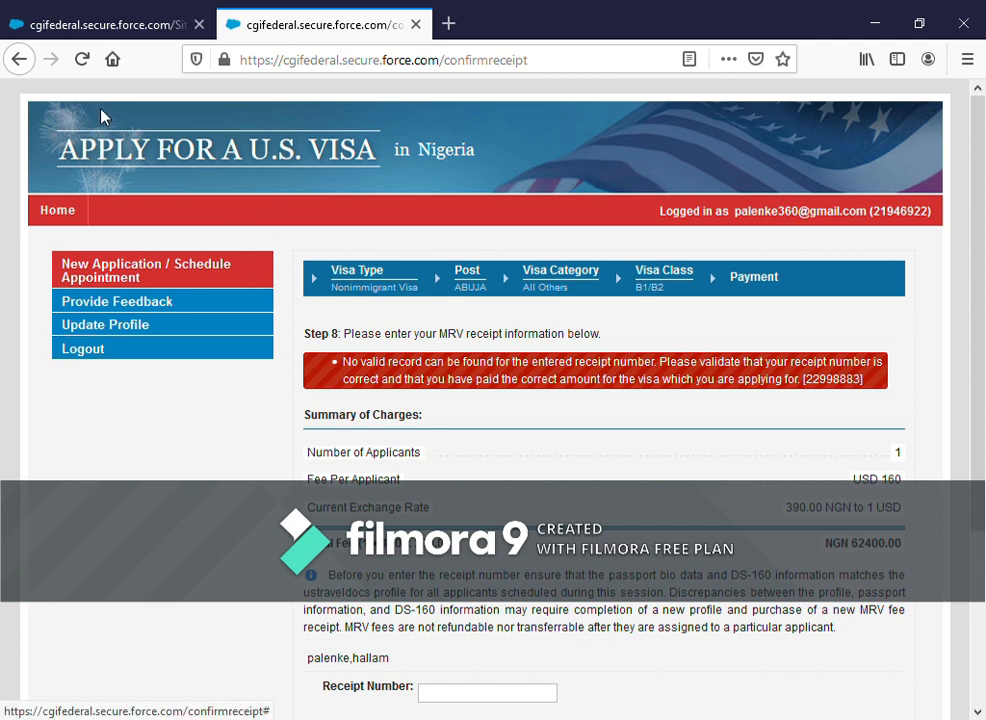
pyautogui.click(92, 25)
pyautogui.click(255, 22)
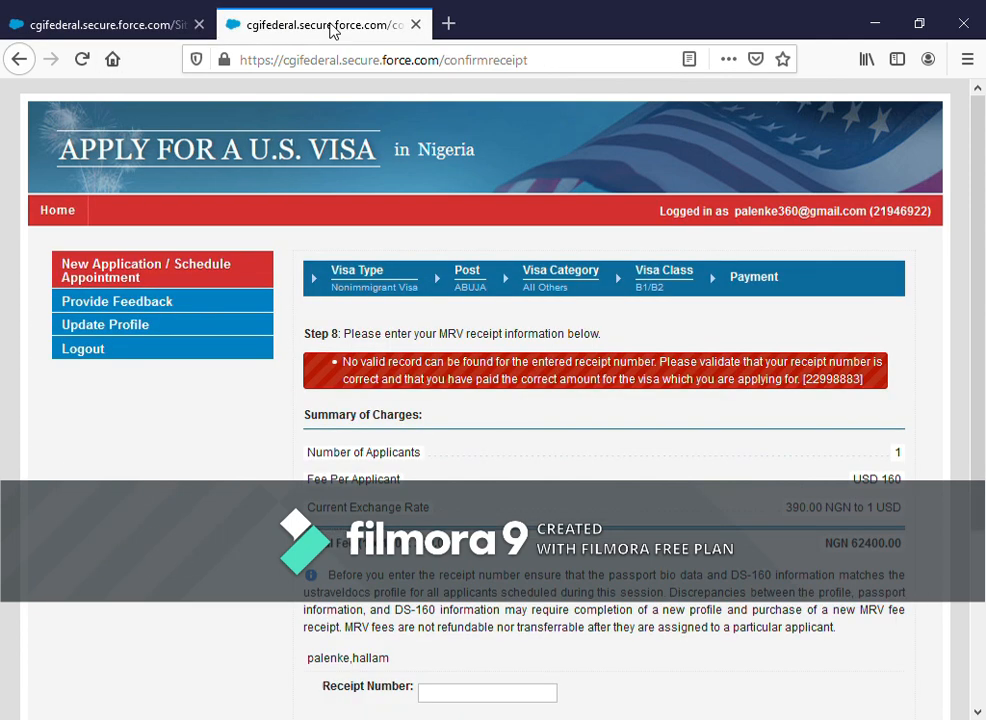
pyautogui.scroll(-4, 560, 398)
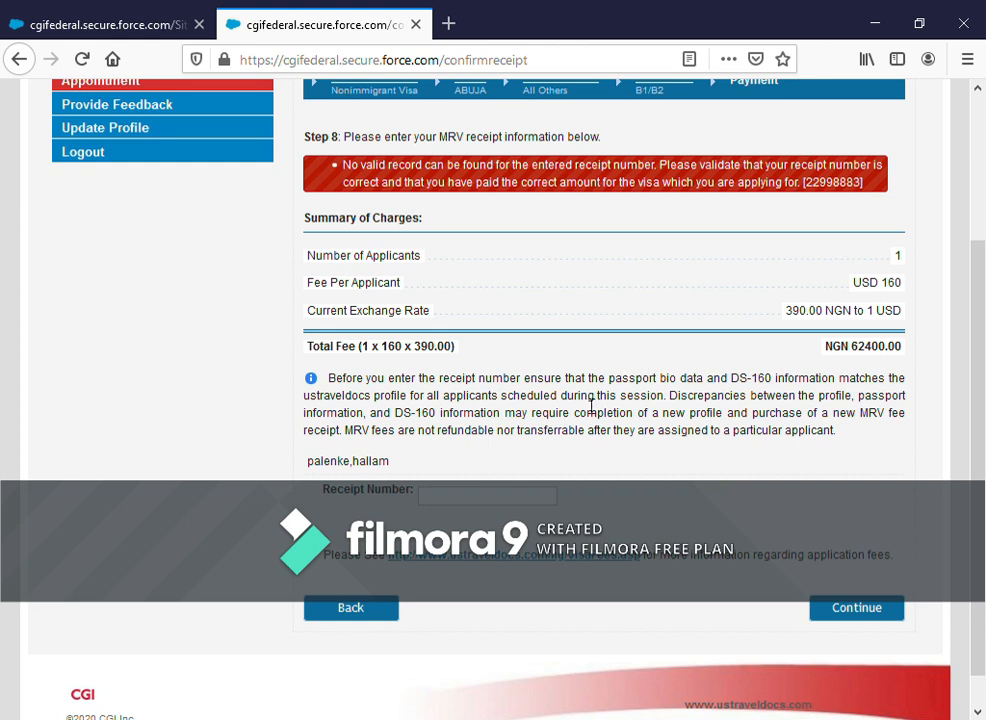
pyautogui.scroll(3, 682, 402)
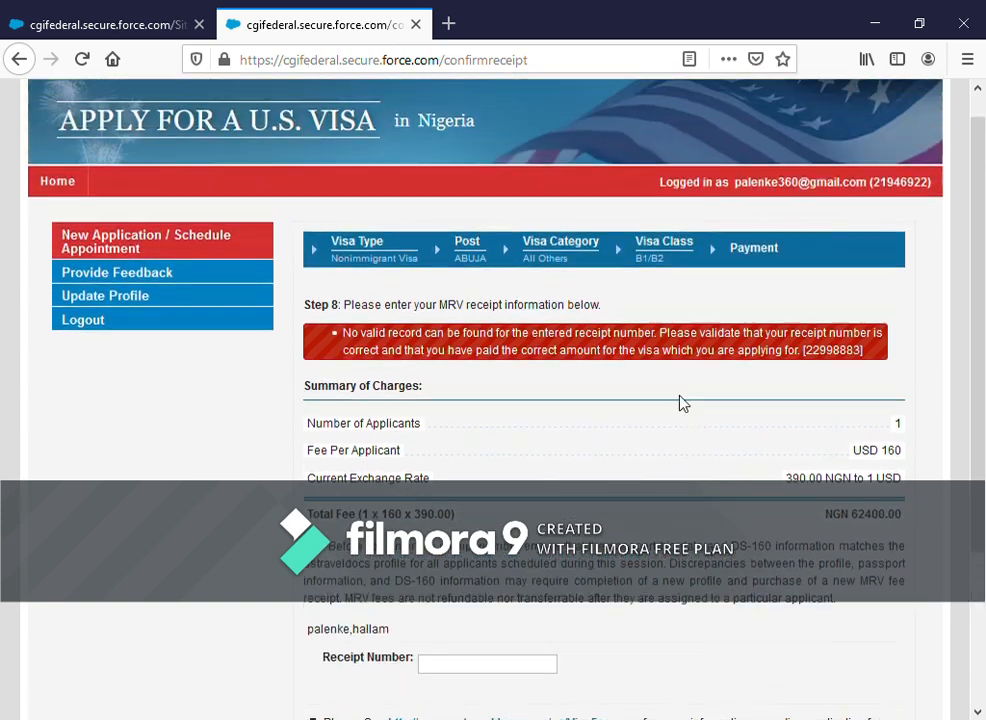
pyautogui.scroll(-3, 682, 402)
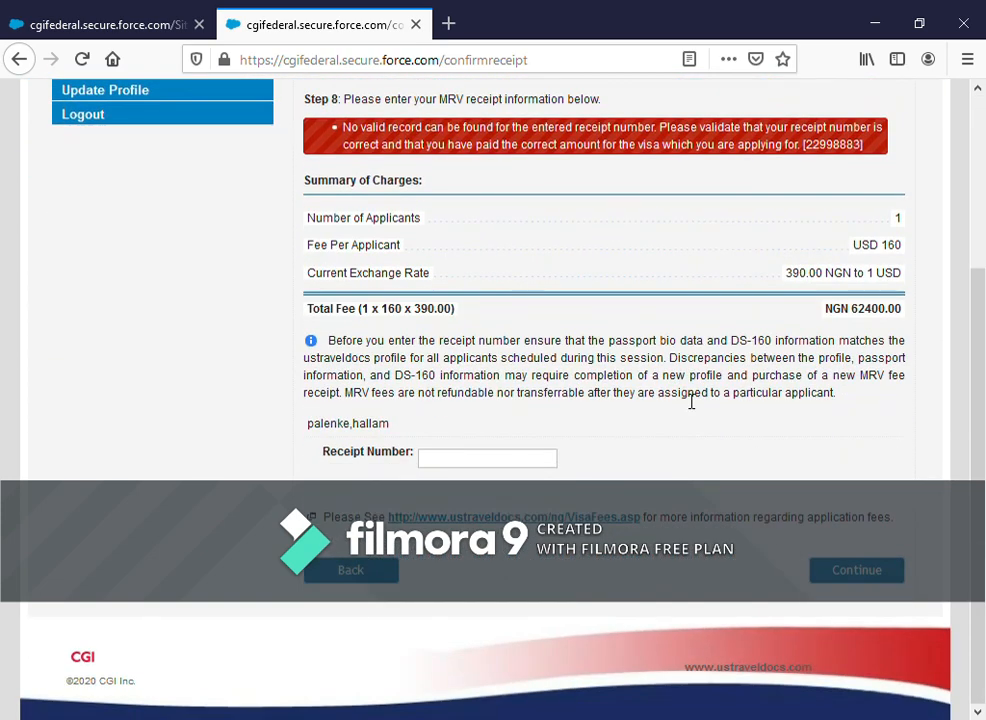